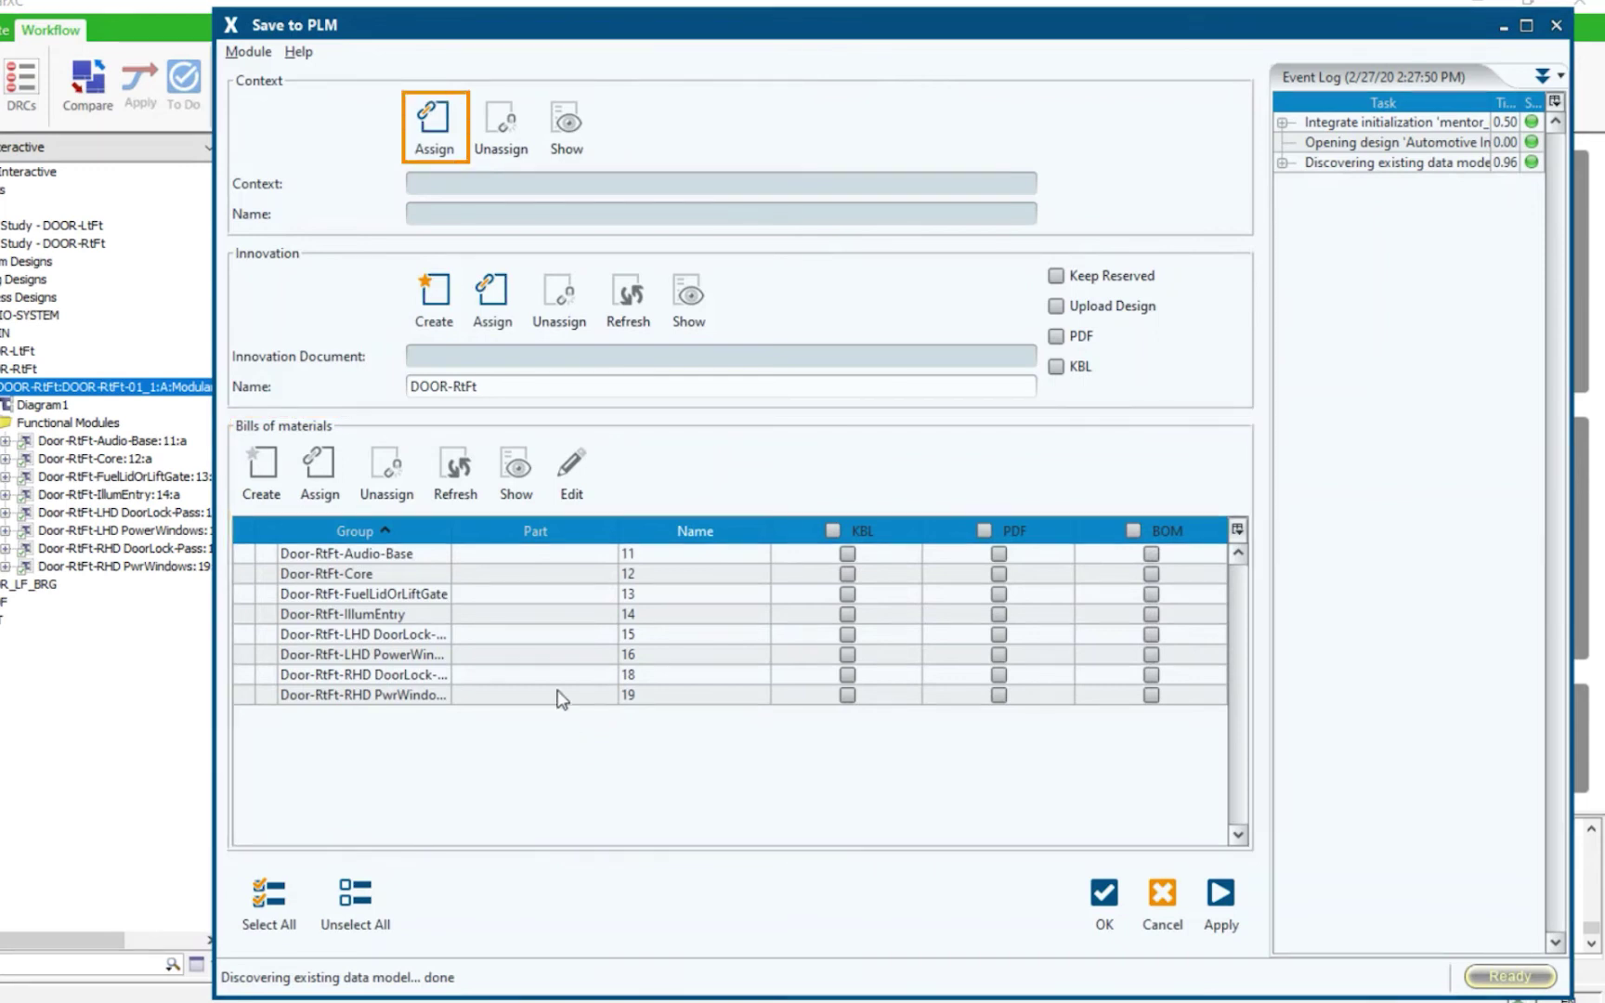
# - Assign the ECAD Designs folder of PRODUCT_01 as the context for the PLM save
pyautogui.click(437, 128)
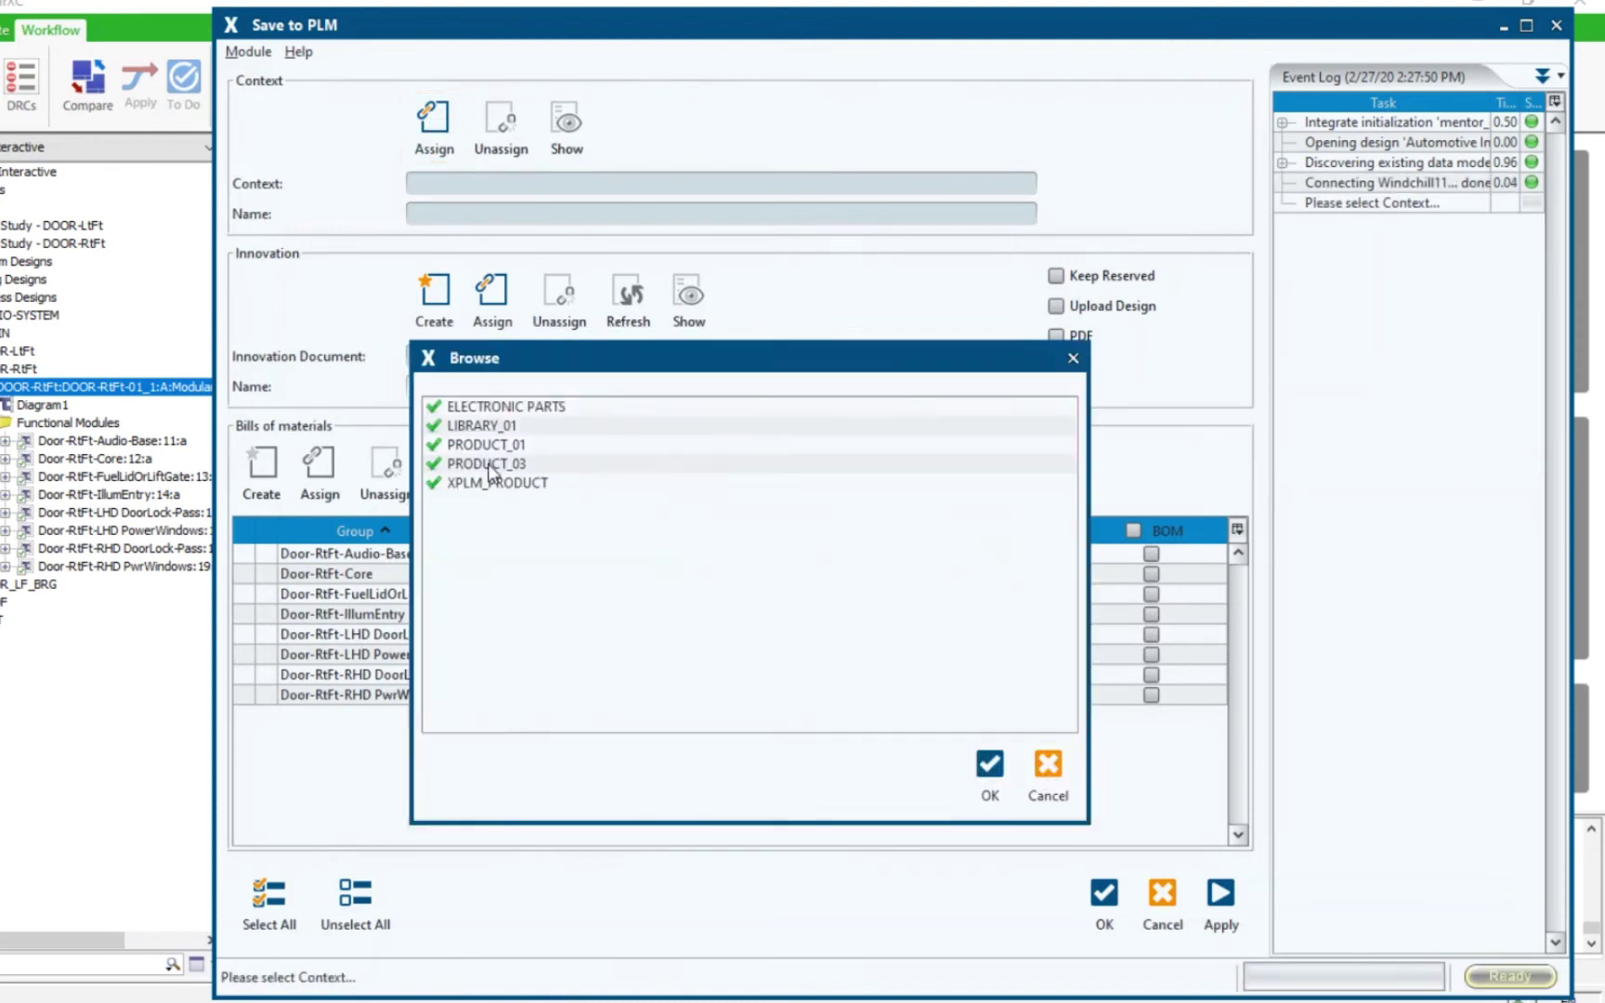
pyautogui.click(434, 447)
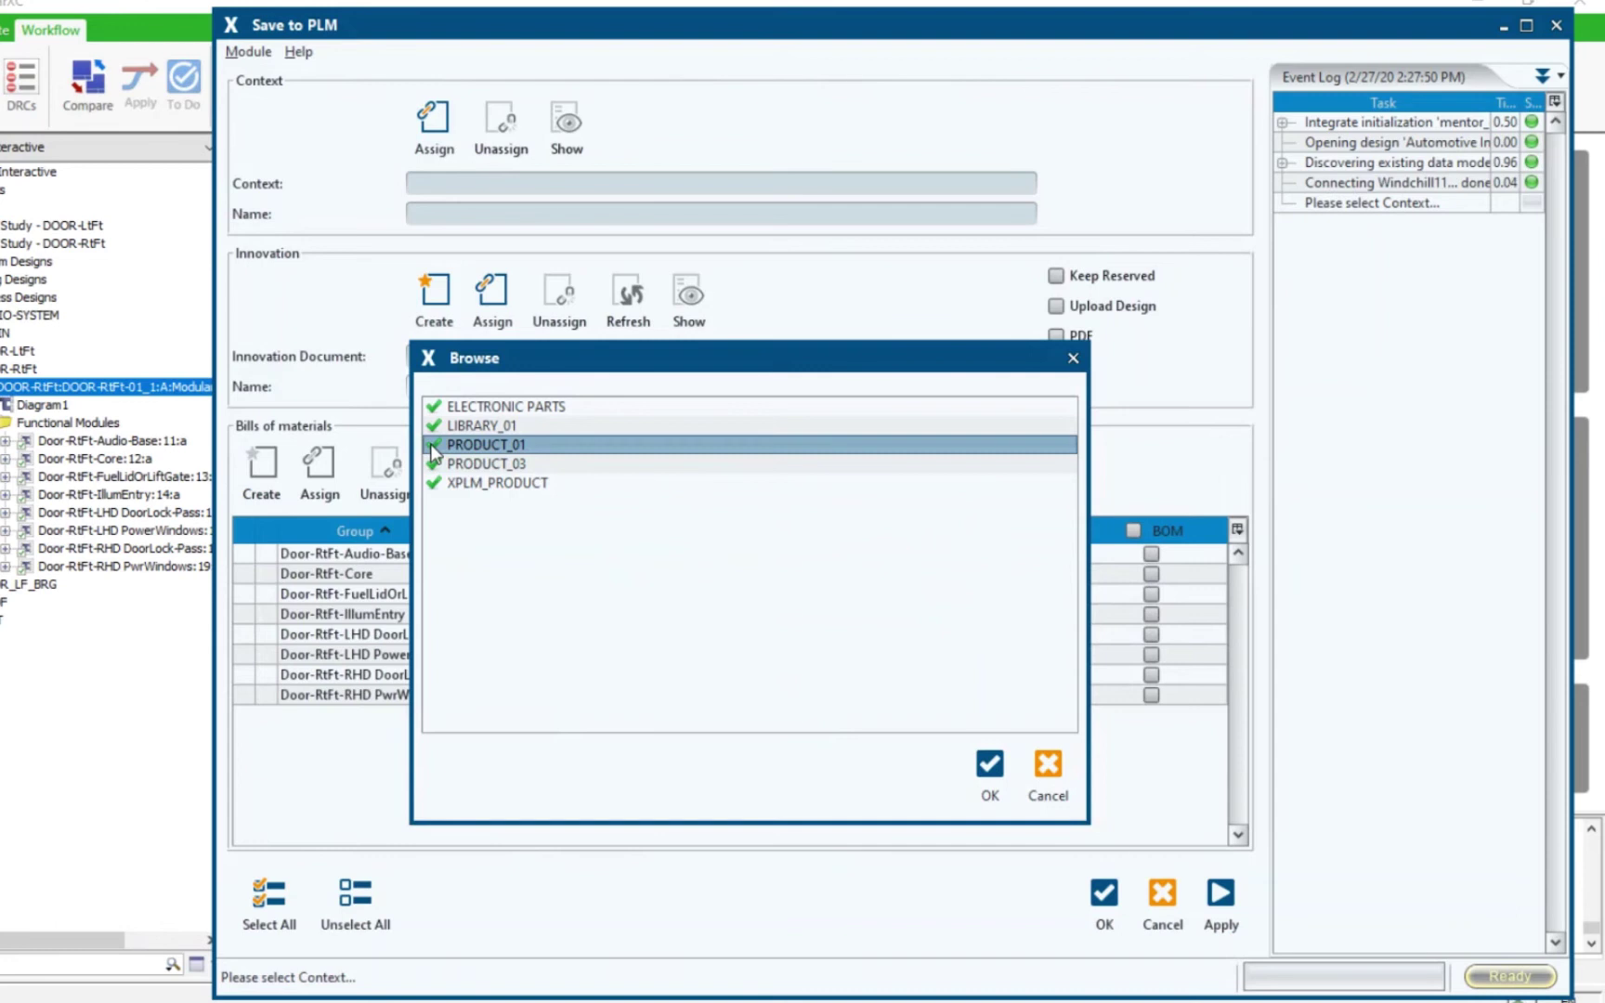
pyautogui.click(431, 446)
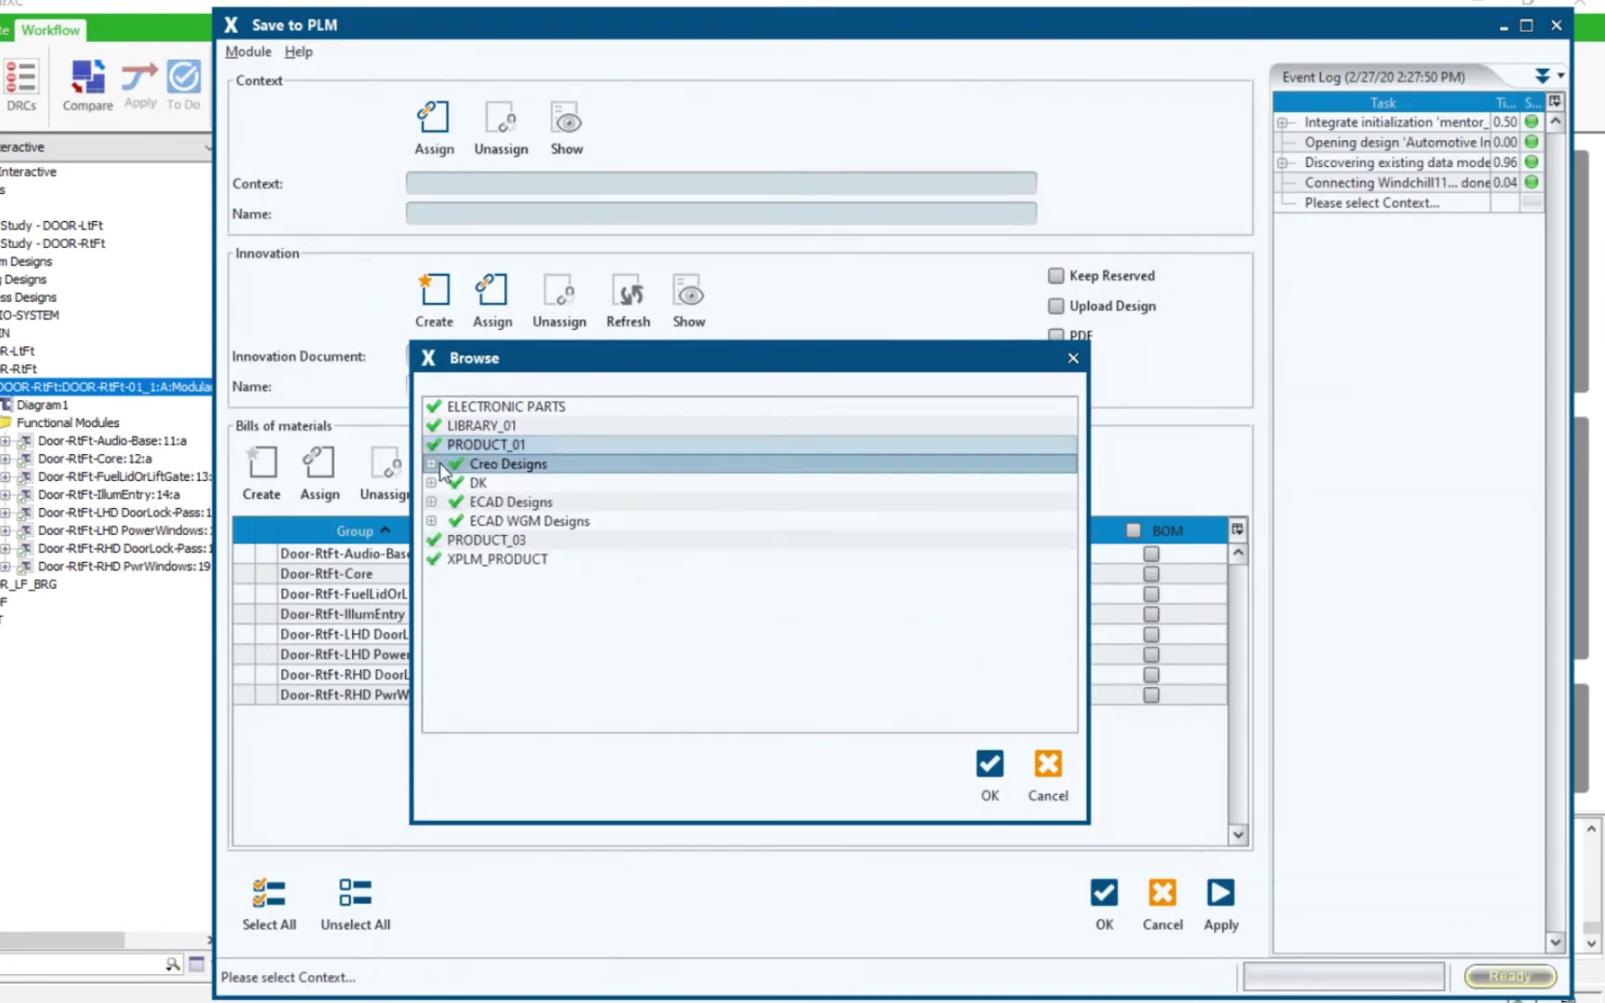
pyautogui.doubleClick(502, 503)
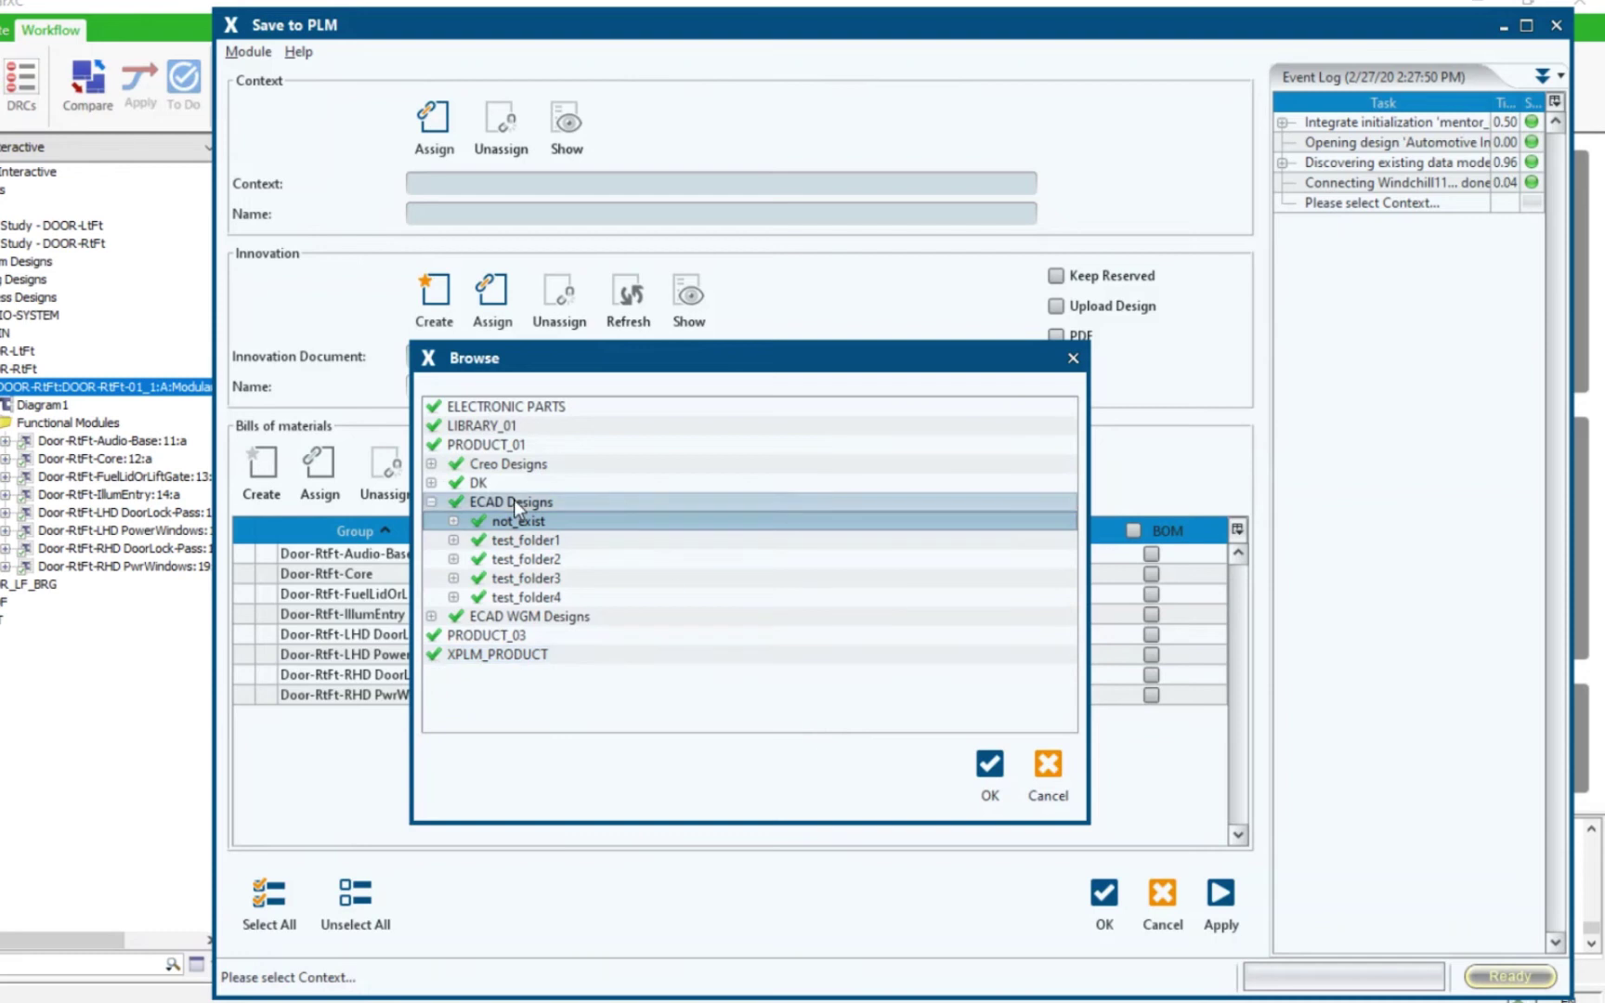
pyautogui.click(514, 501)
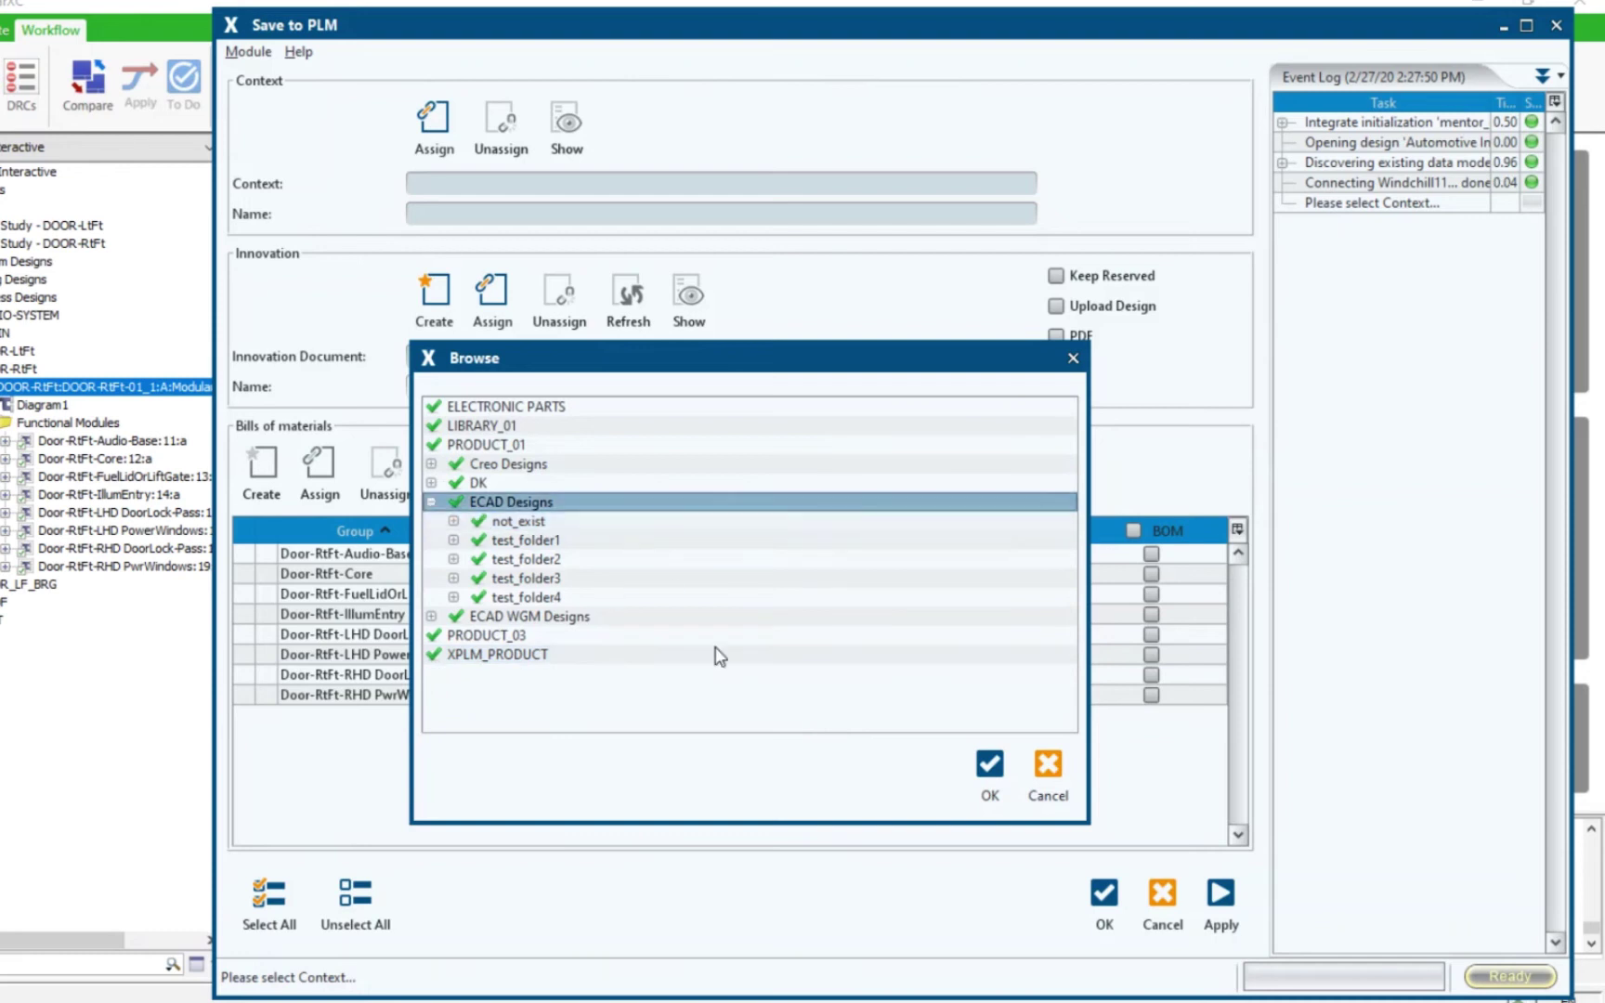
pyautogui.click(982, 768)
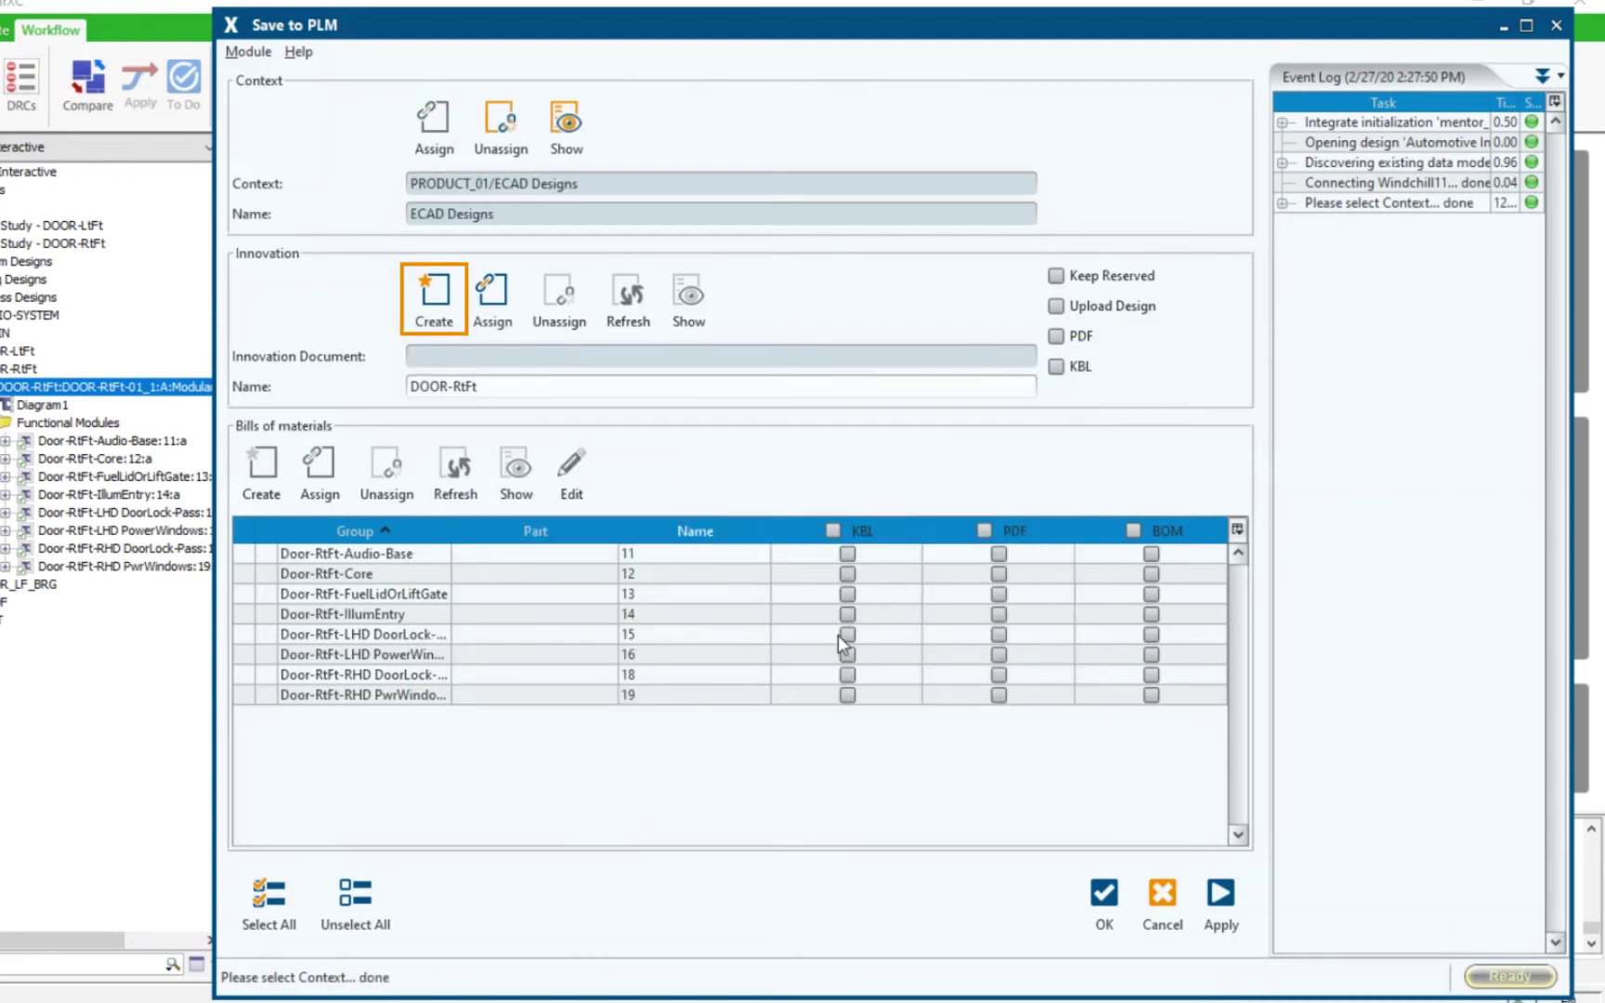
# - Create the innovation document for DOOR-RtFt and PLM parts for the Door-RtFt-Audio-Base, Door-RtFt-IllumEntry and Door-RtFt-RHD DoorLock-Pass groups
pyautogui.click(446, 303)
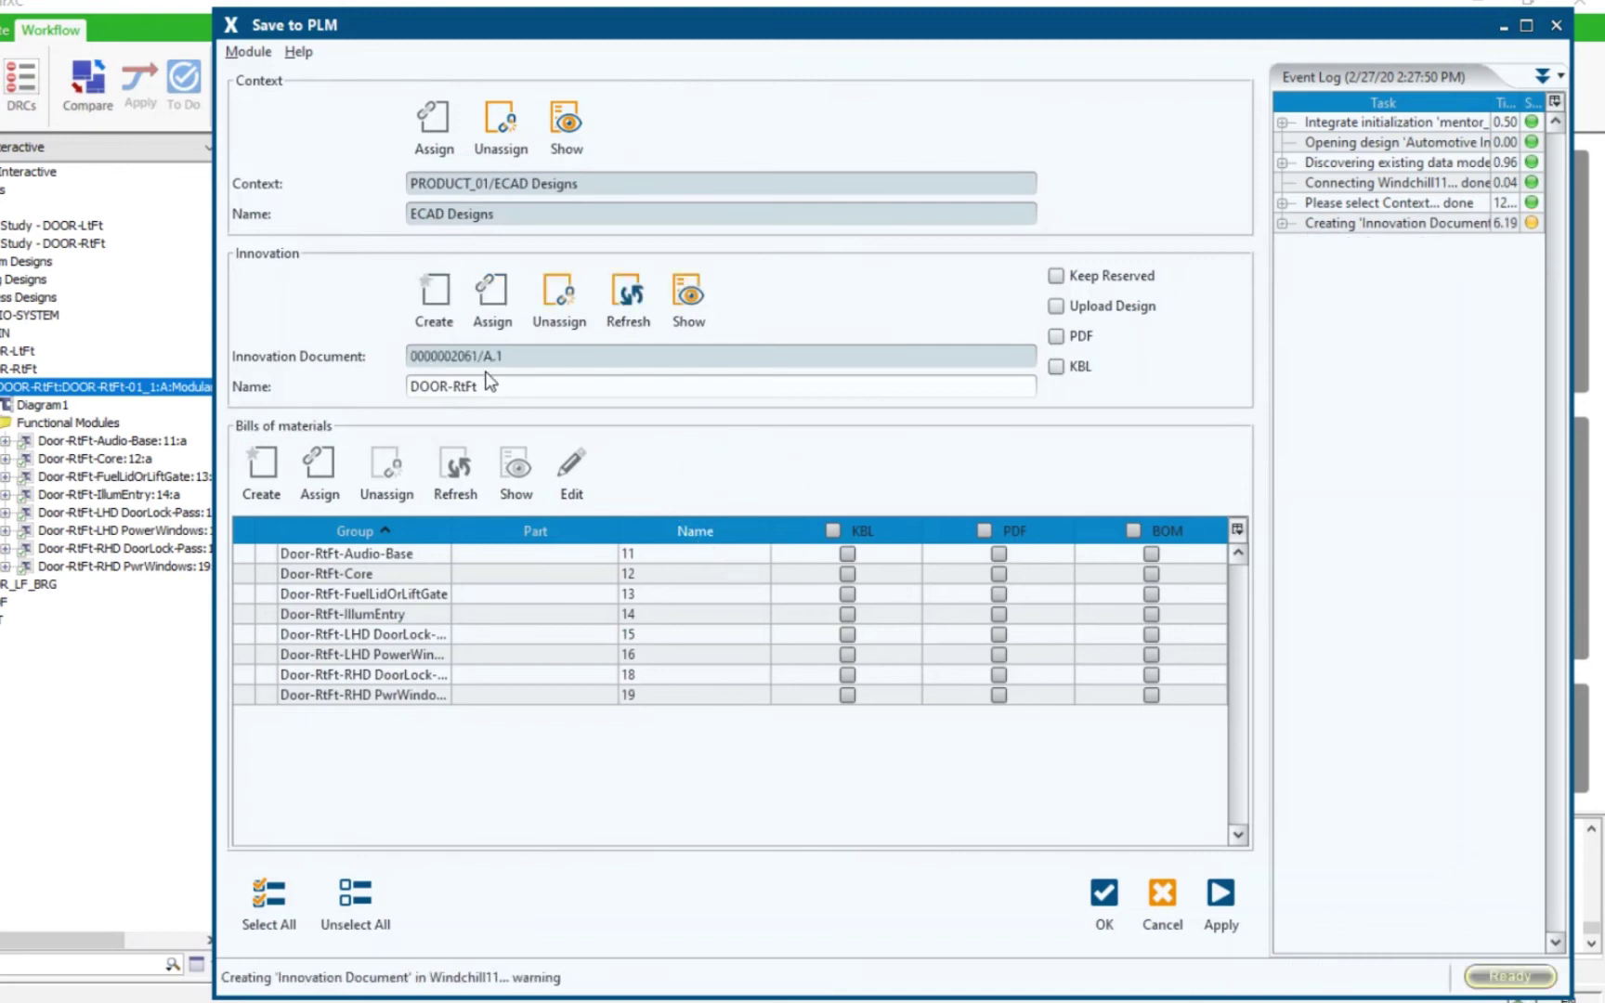
pyautogui.click(430, 556)
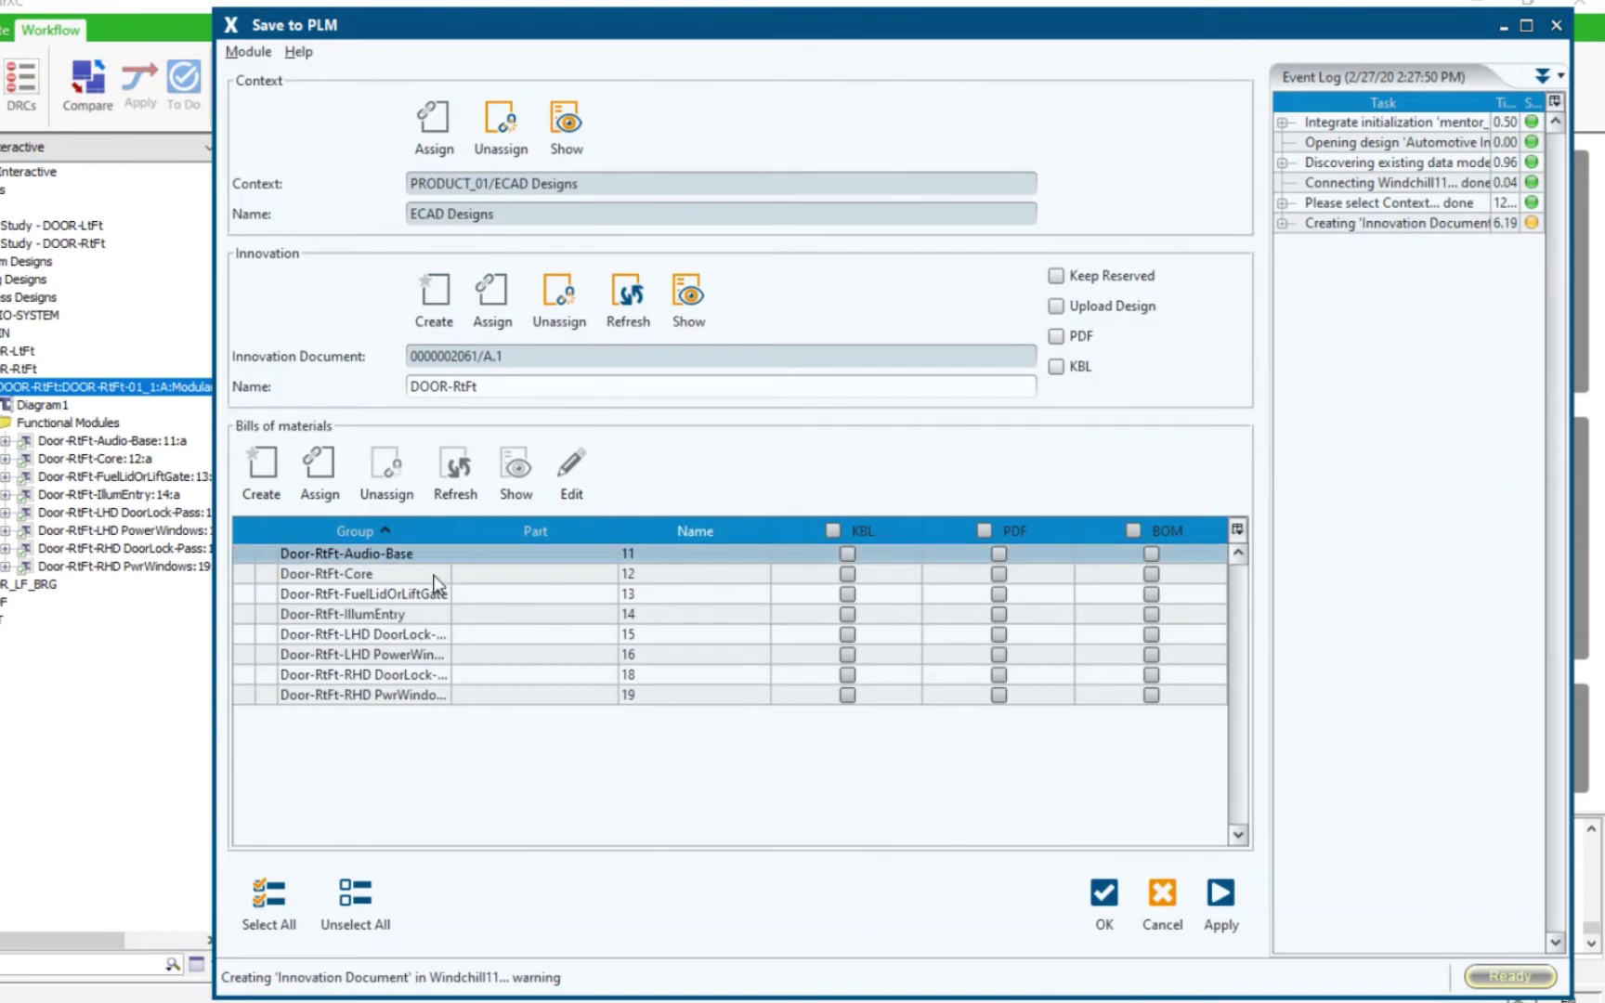
pyautogui.keyDown('ctrl'); pyautogui.click(414, 614); pyautogui.keyUp('ctrl')
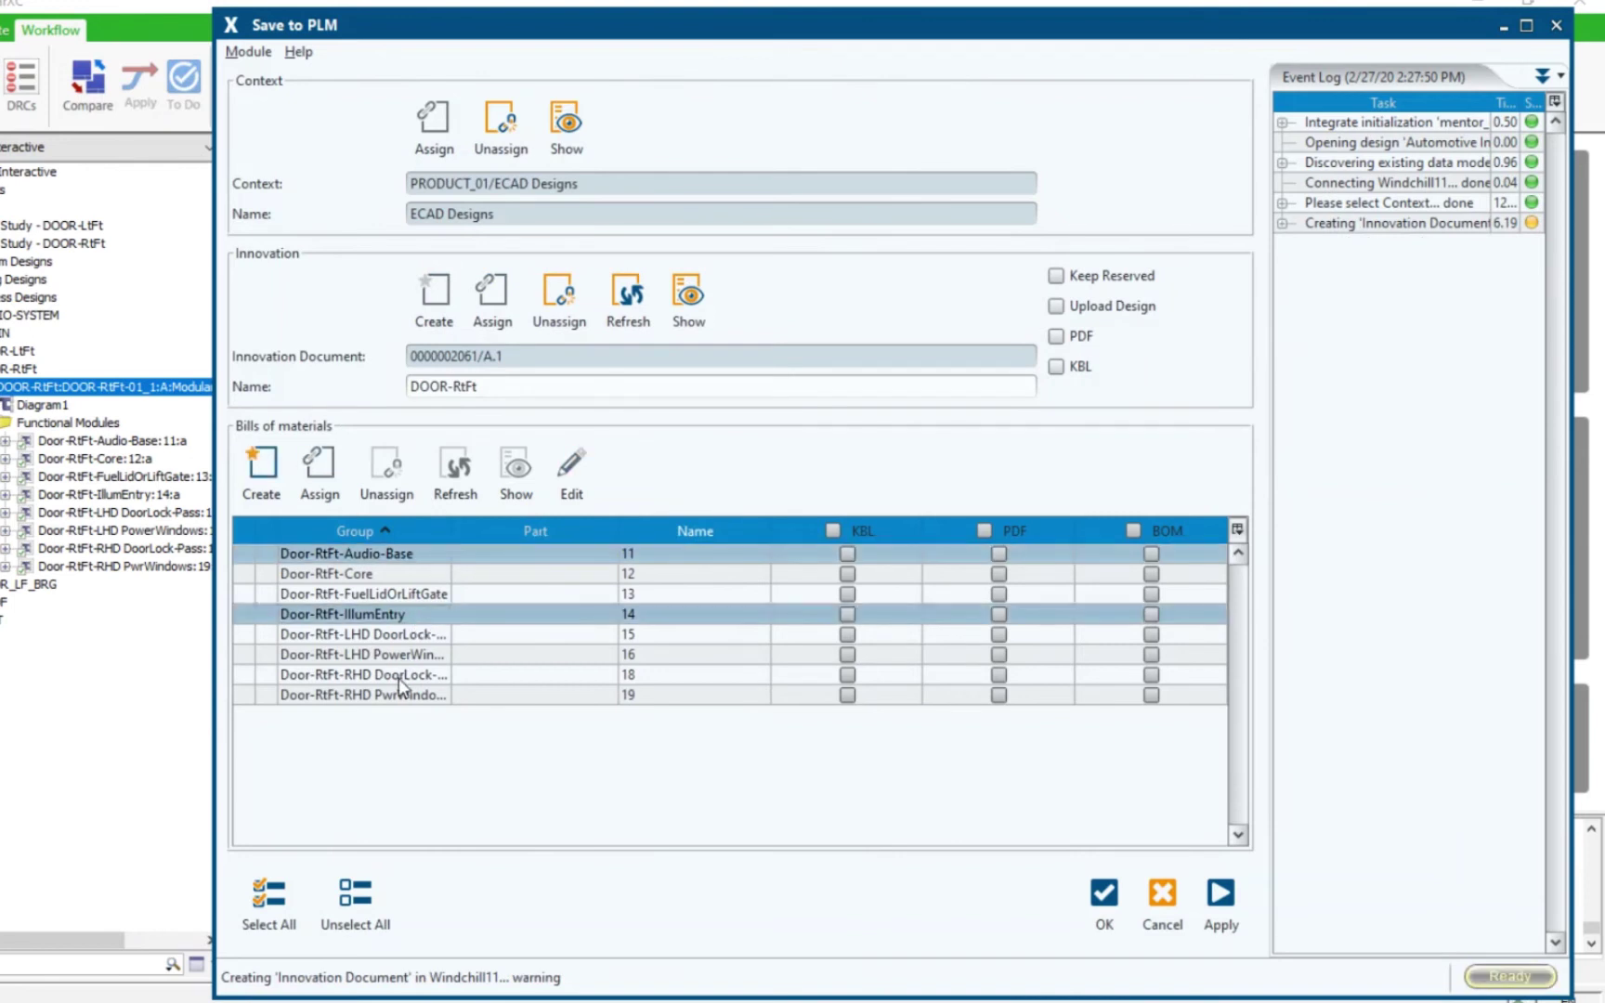
pyautogui.keyDown('ctrl'); pyautogui.click(402, 675); pyautogui.keyUp('ctrl')
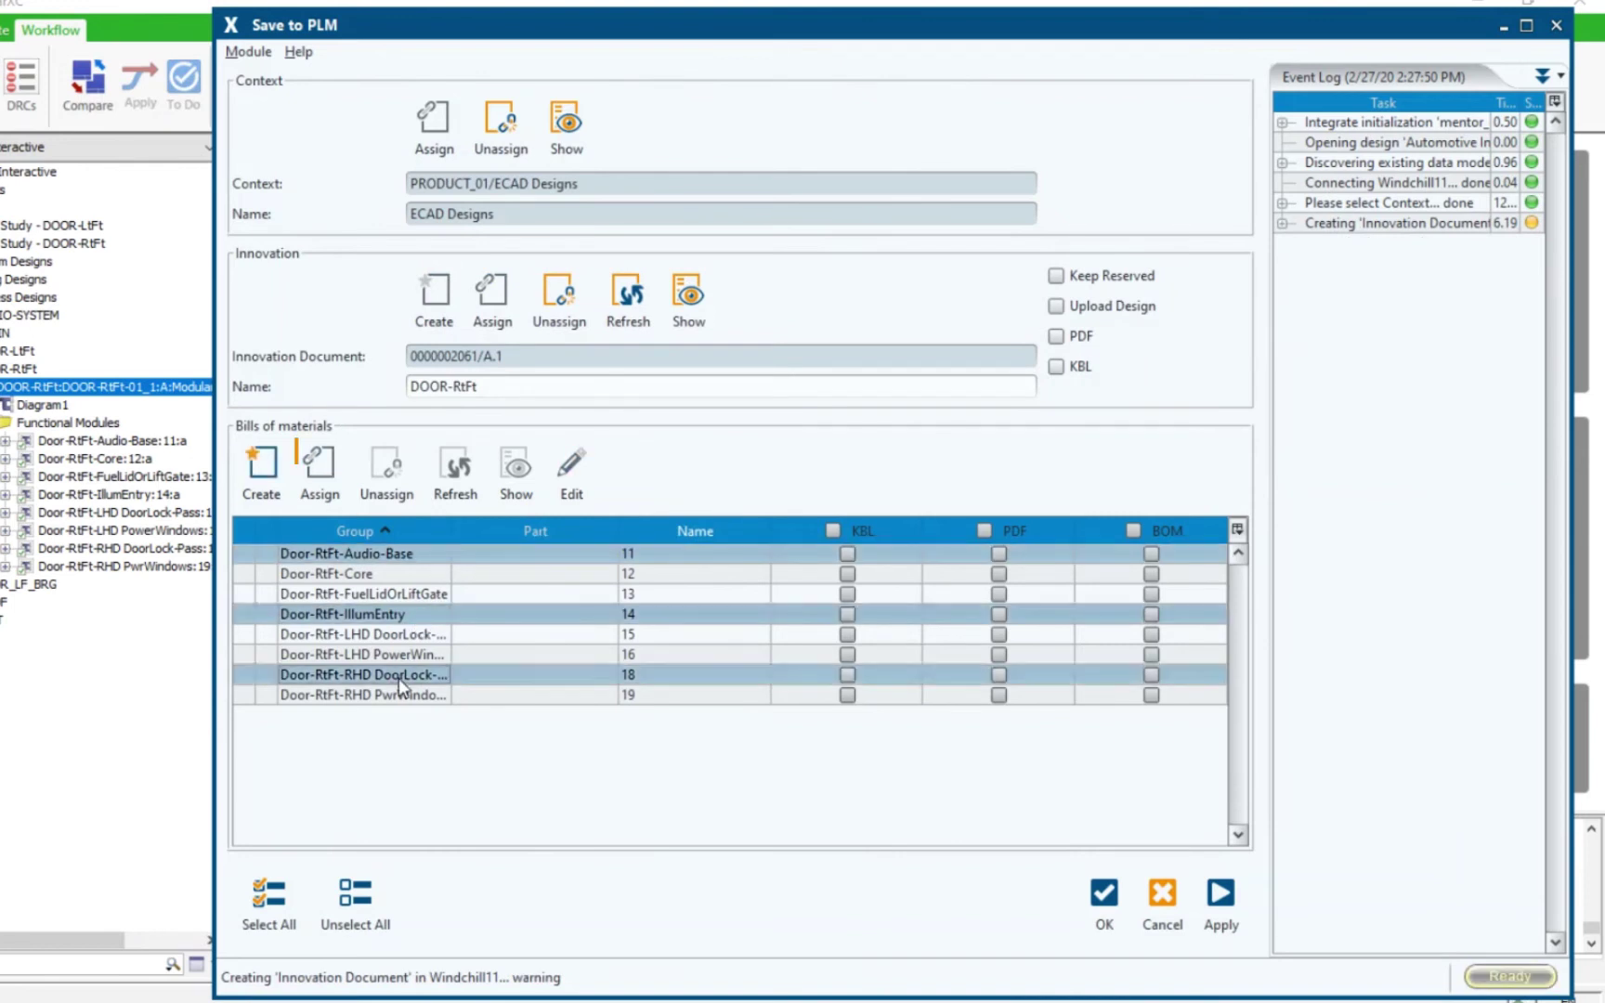
pyautogui.click(263, 469)
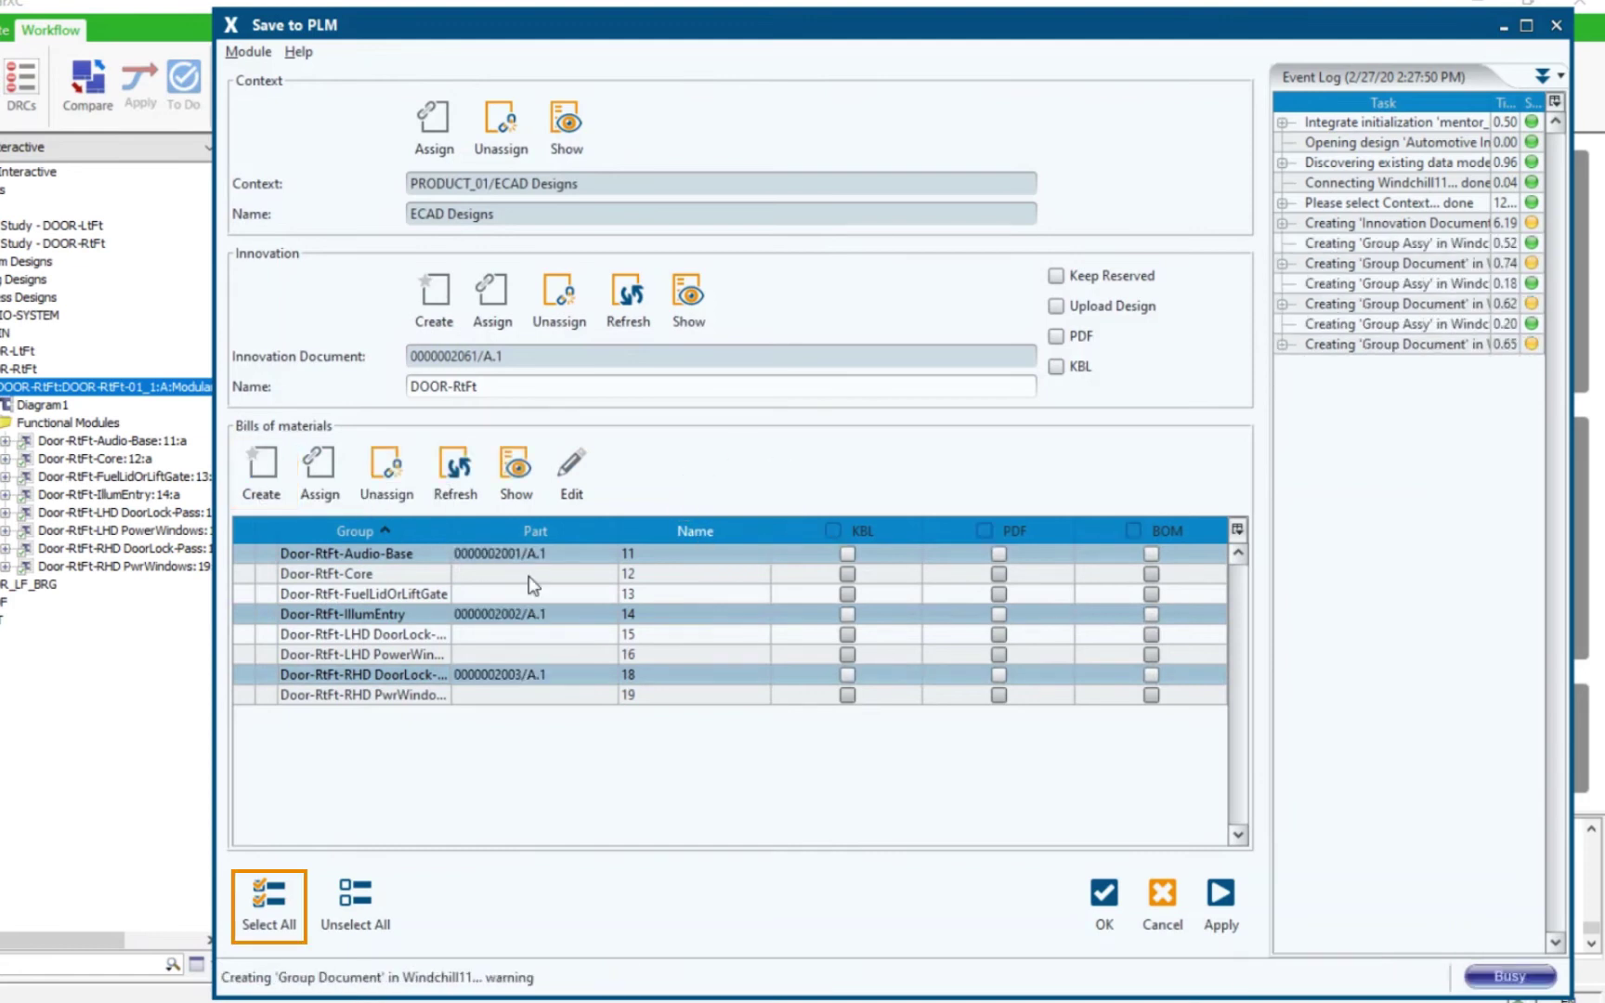
# - Enable all design, PDF, KBL and BOM uploads for the innovation document and created parts, and apply the save
pyautogui.click(269, 899)
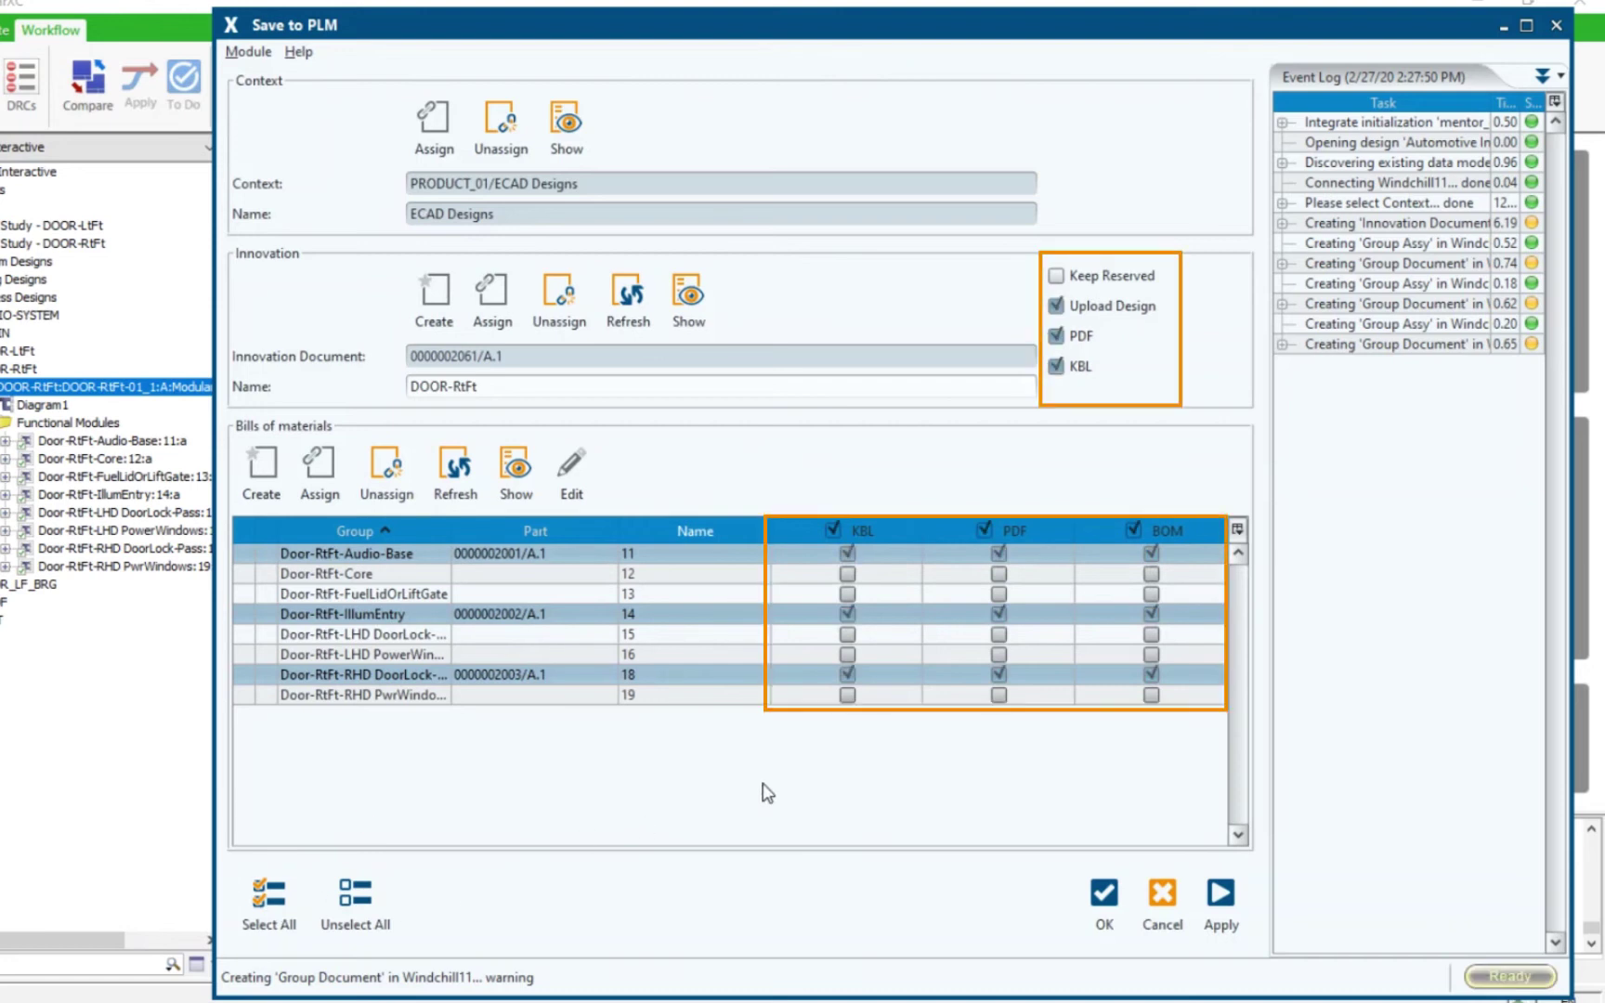
pyautogui.click(1222, 893)
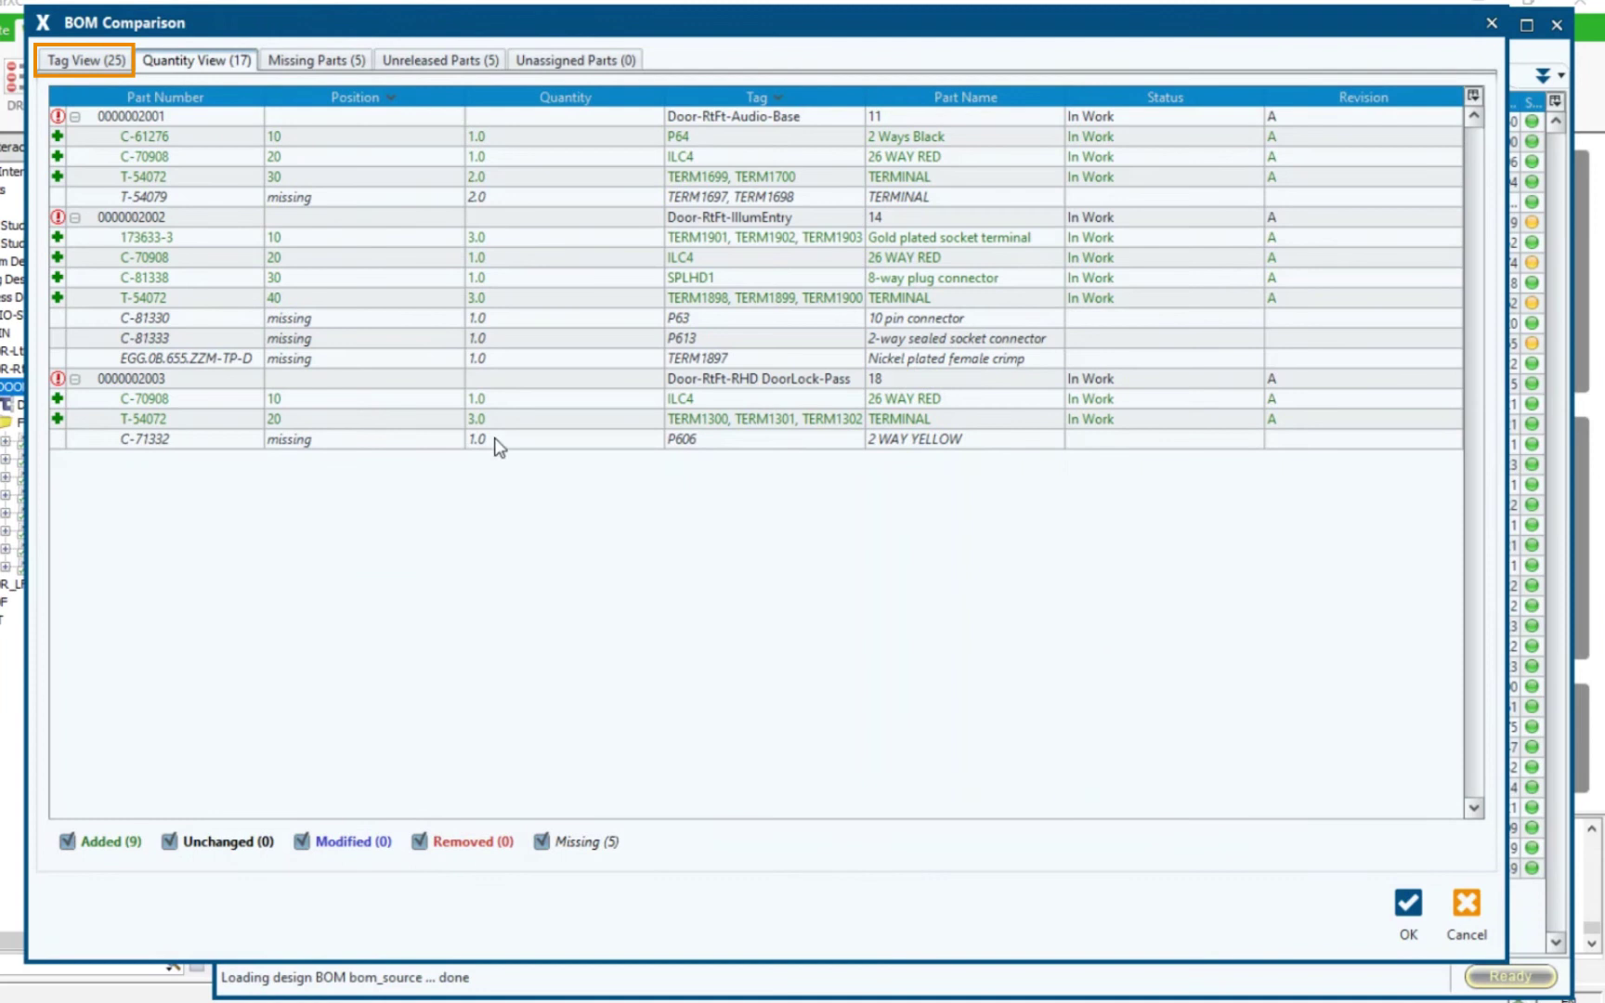
# - Examine the BOM comparison by tag, and check its missing, unreleased and unassigned parts
pyautogui.click(115, 65)
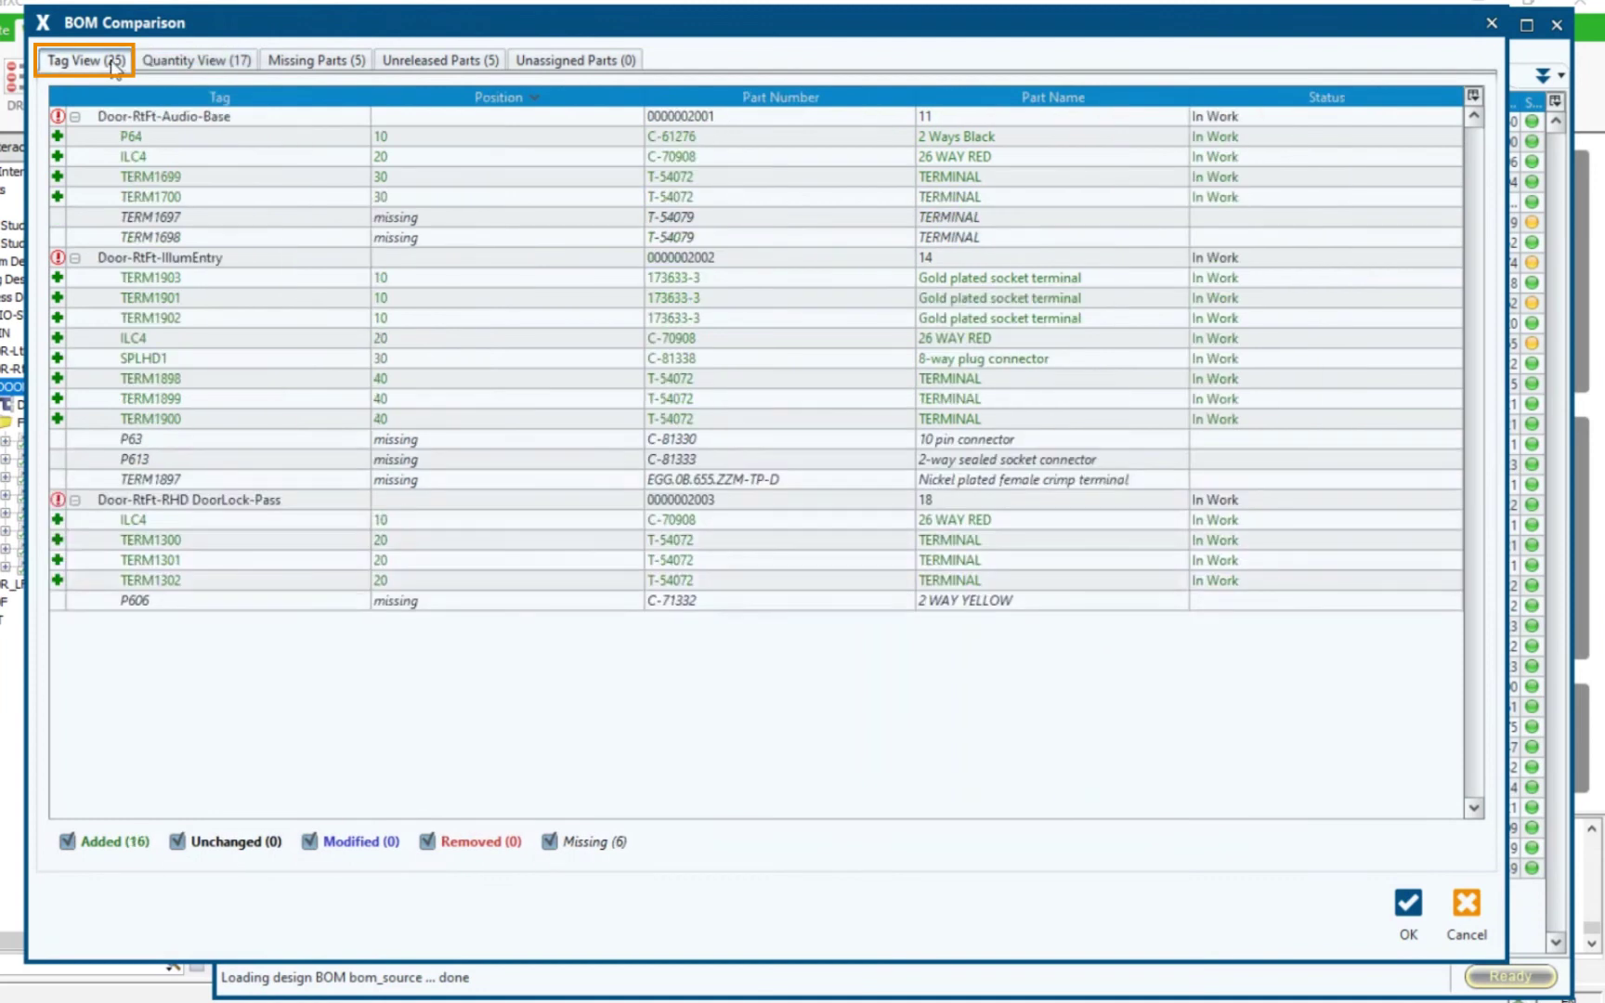
pyautogui.click(75, 117)
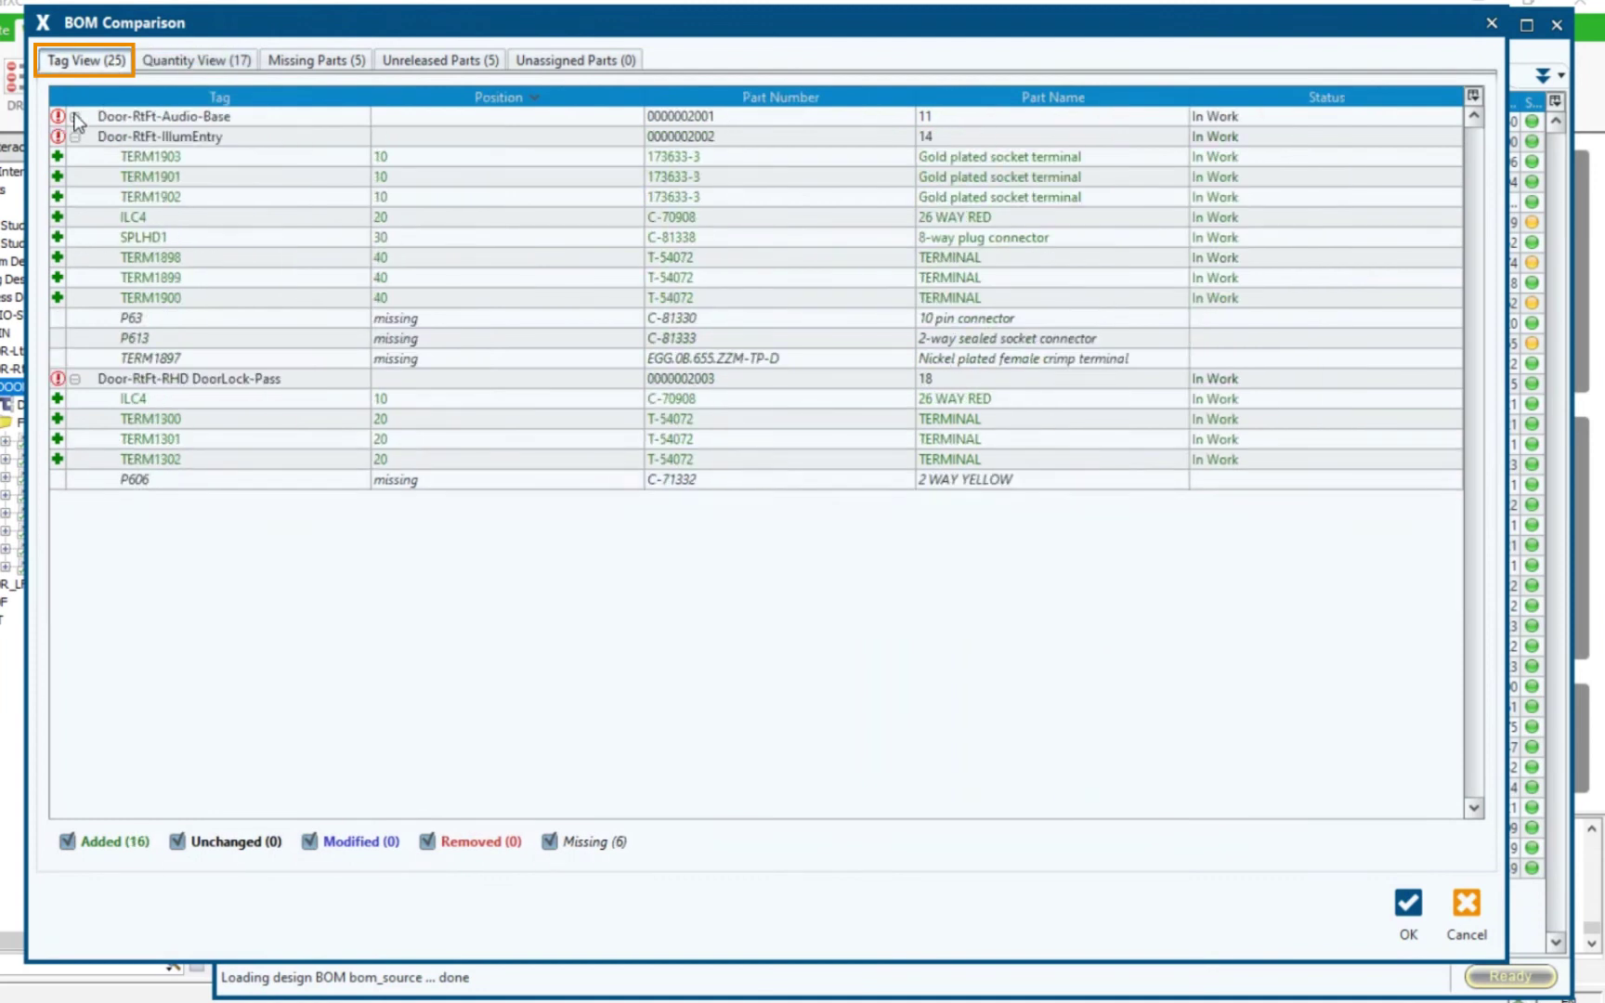
pyautogui.click(75, 116)
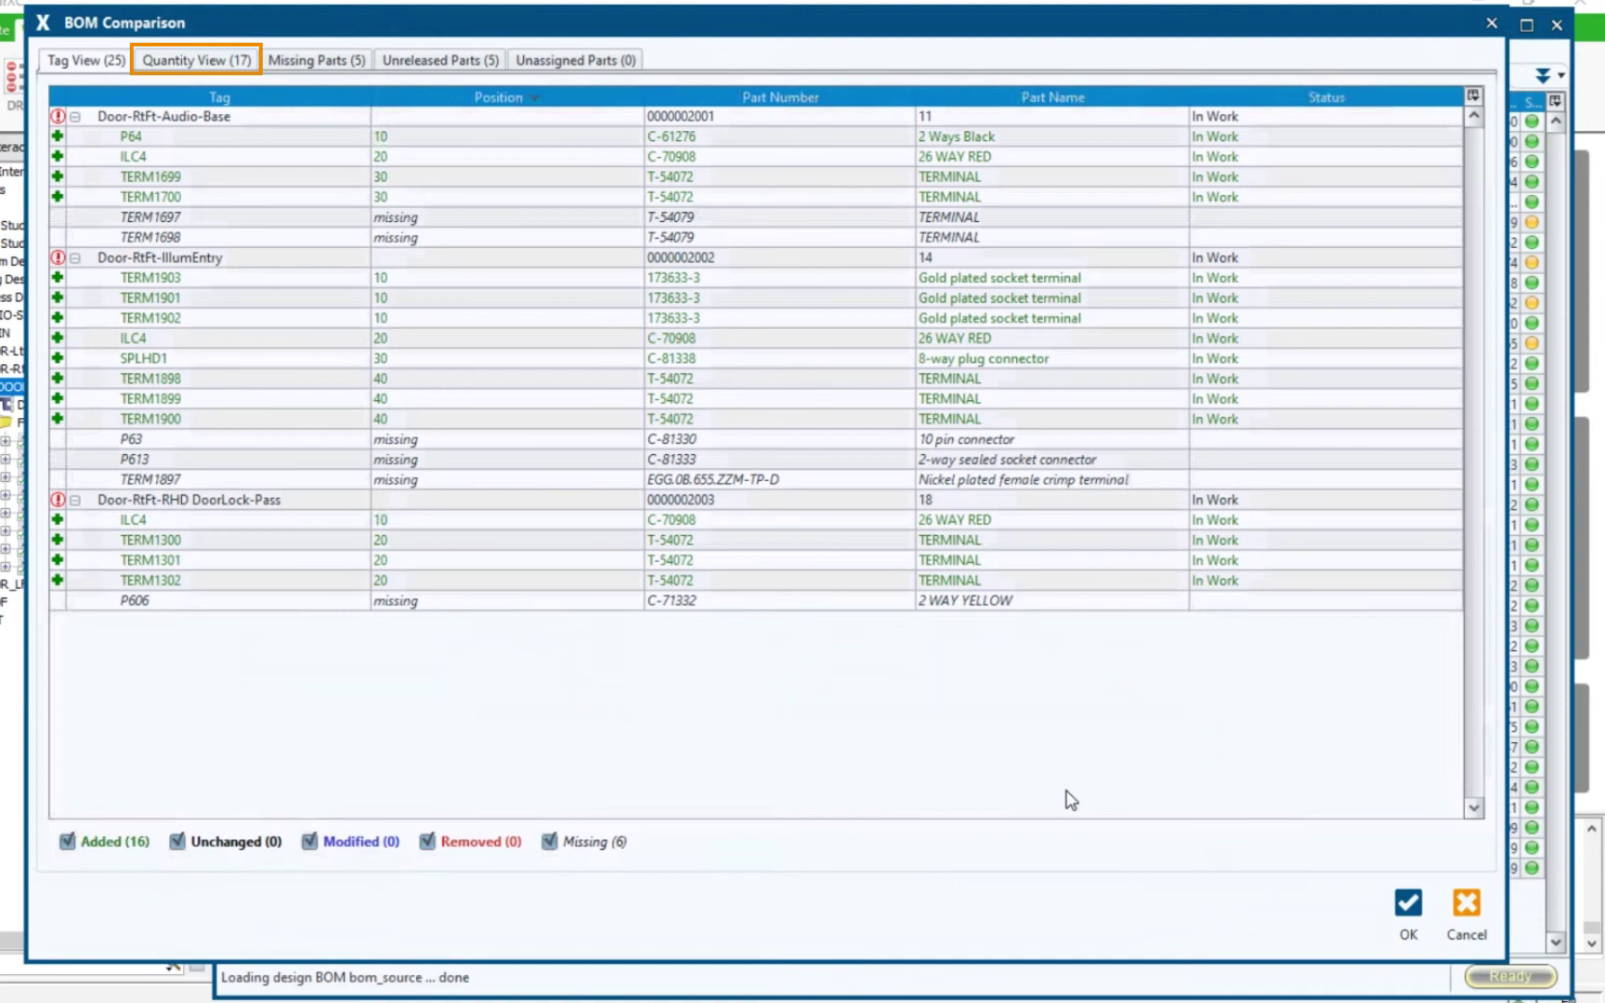
pyautogui.click(309, 63)
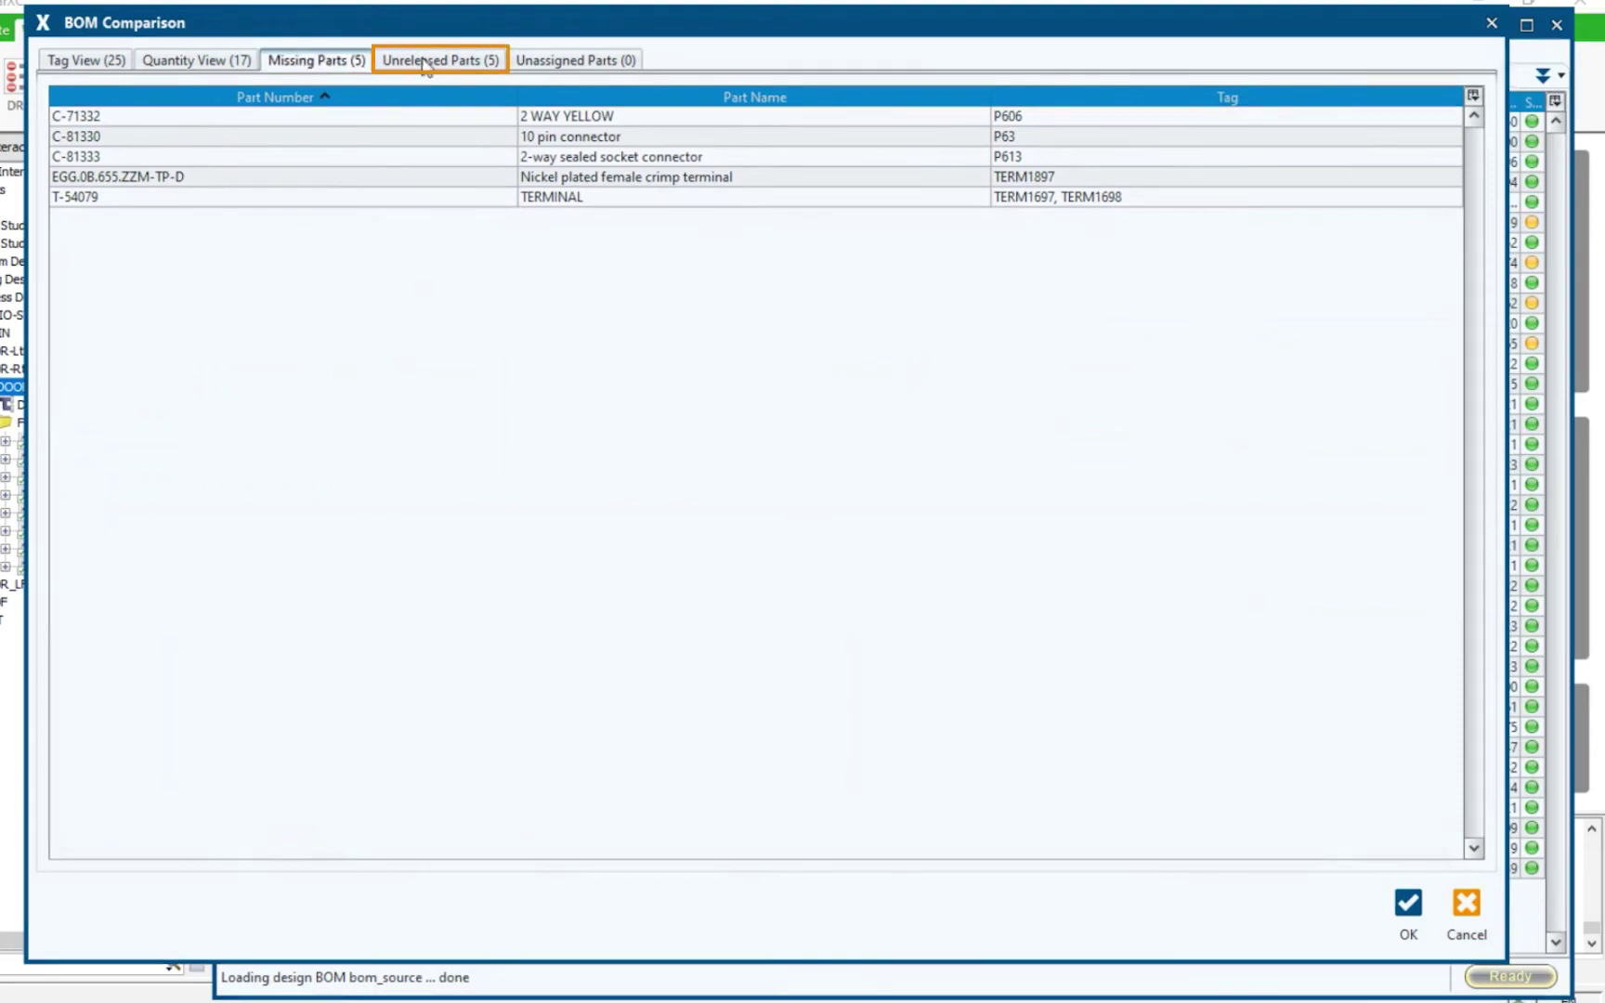
pyautogui.click(449, 65)
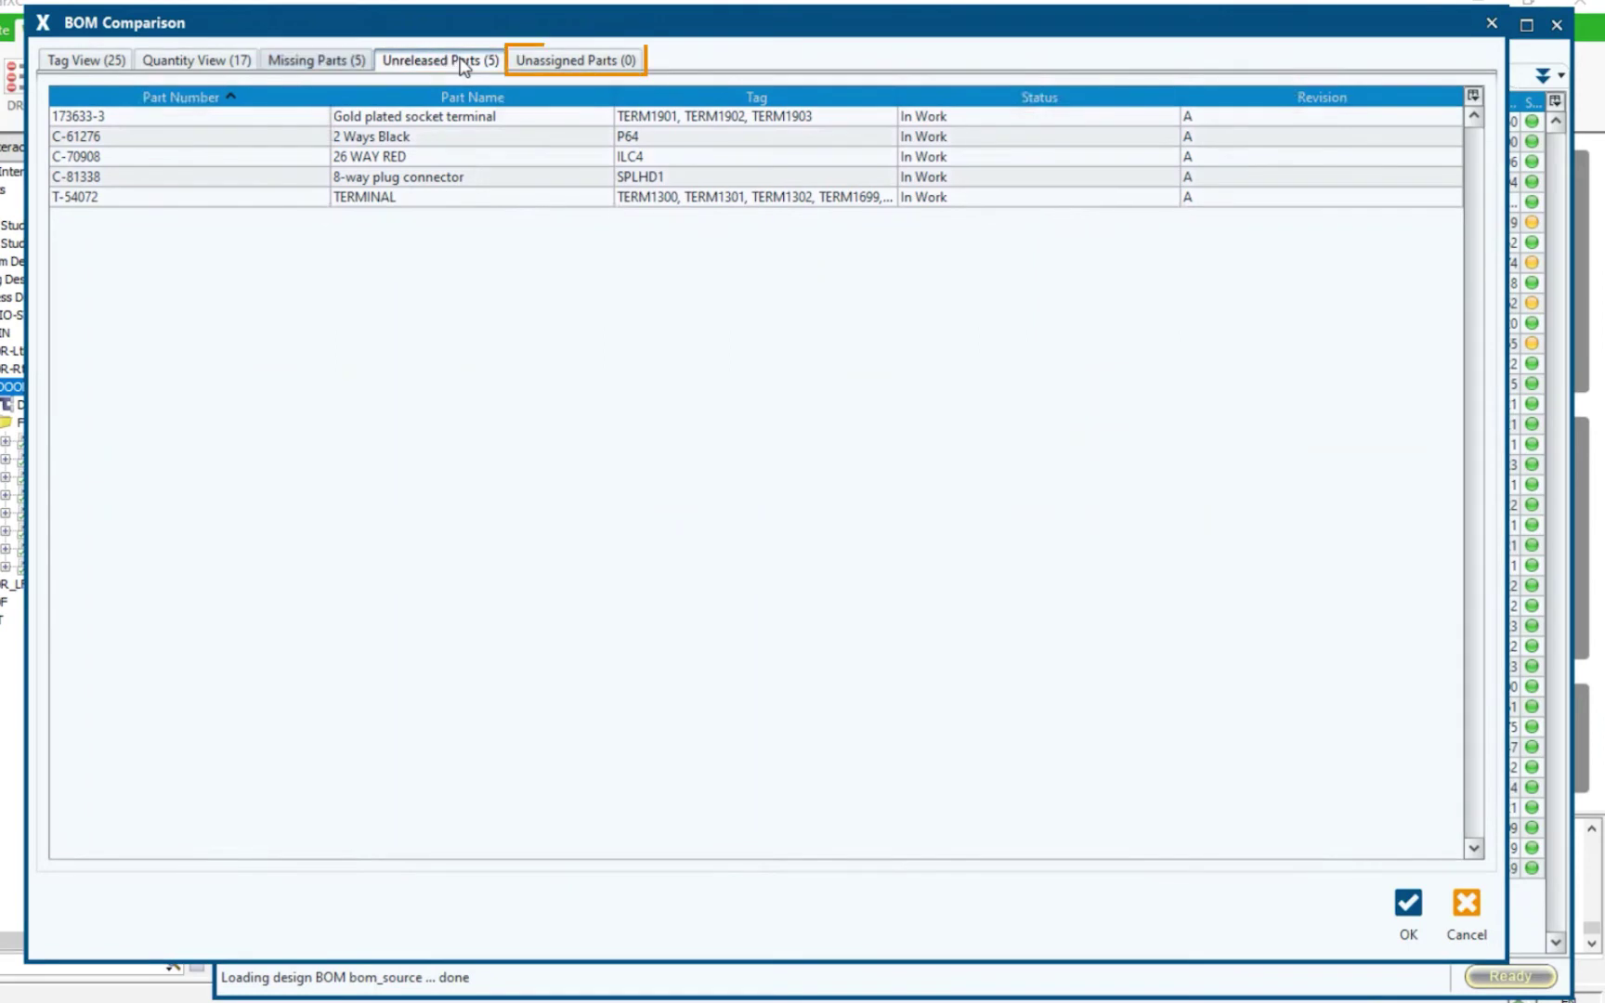
pyautogui.click(578, 61)
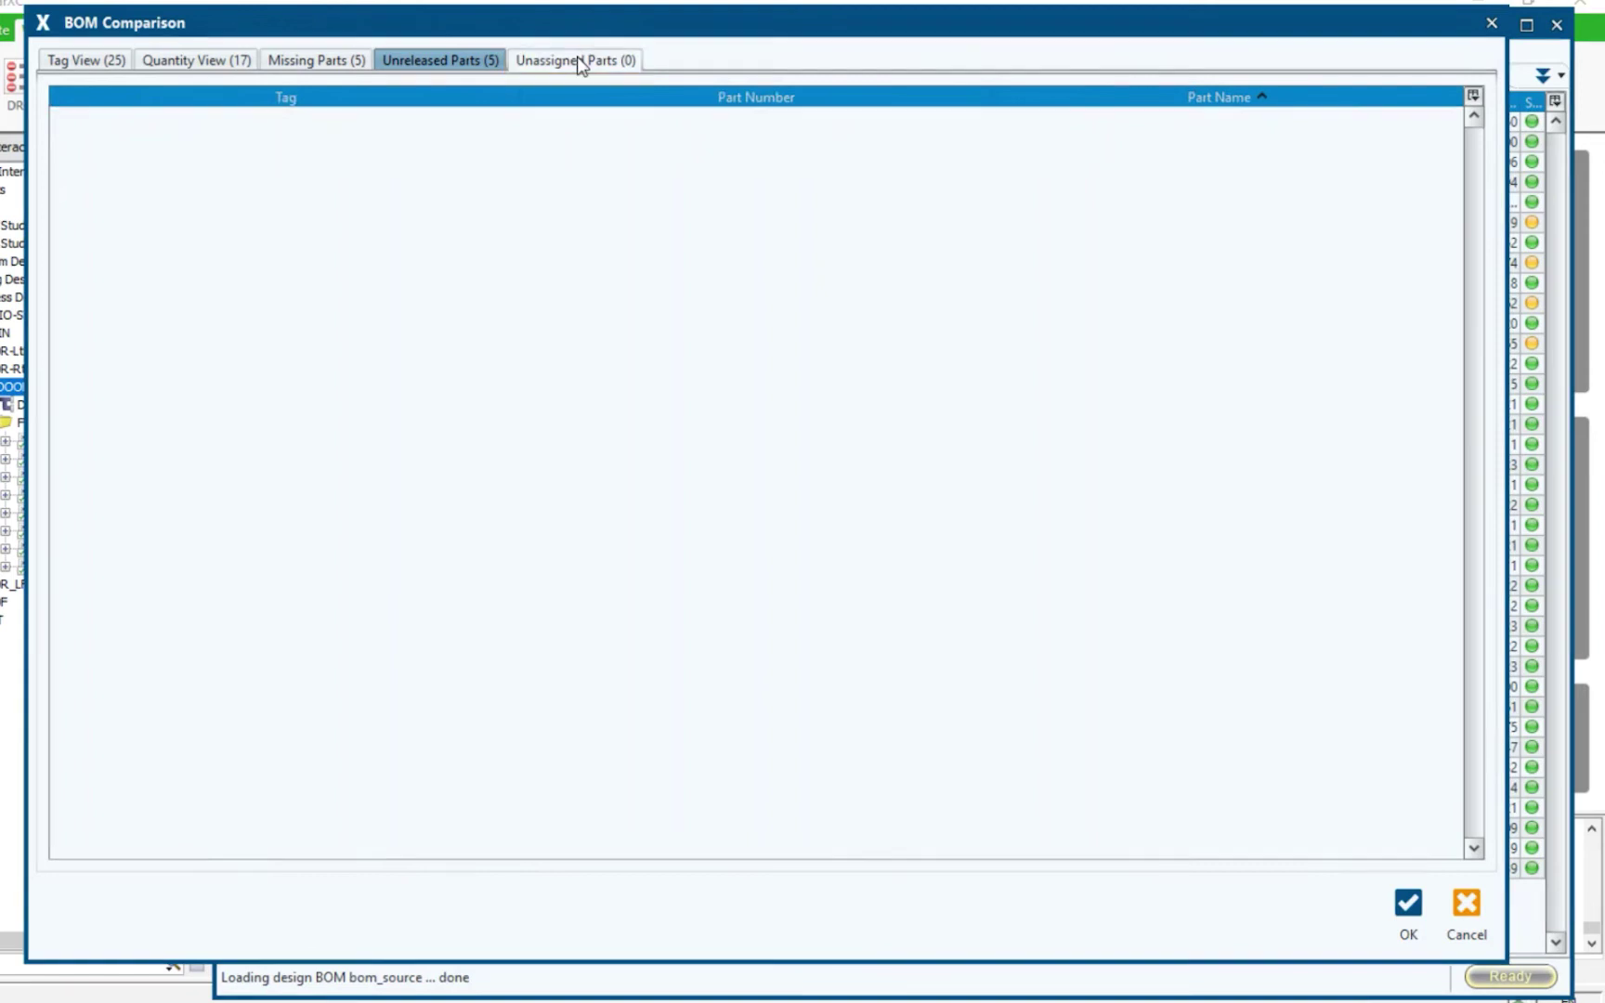
pyautogui.click(97, 63)
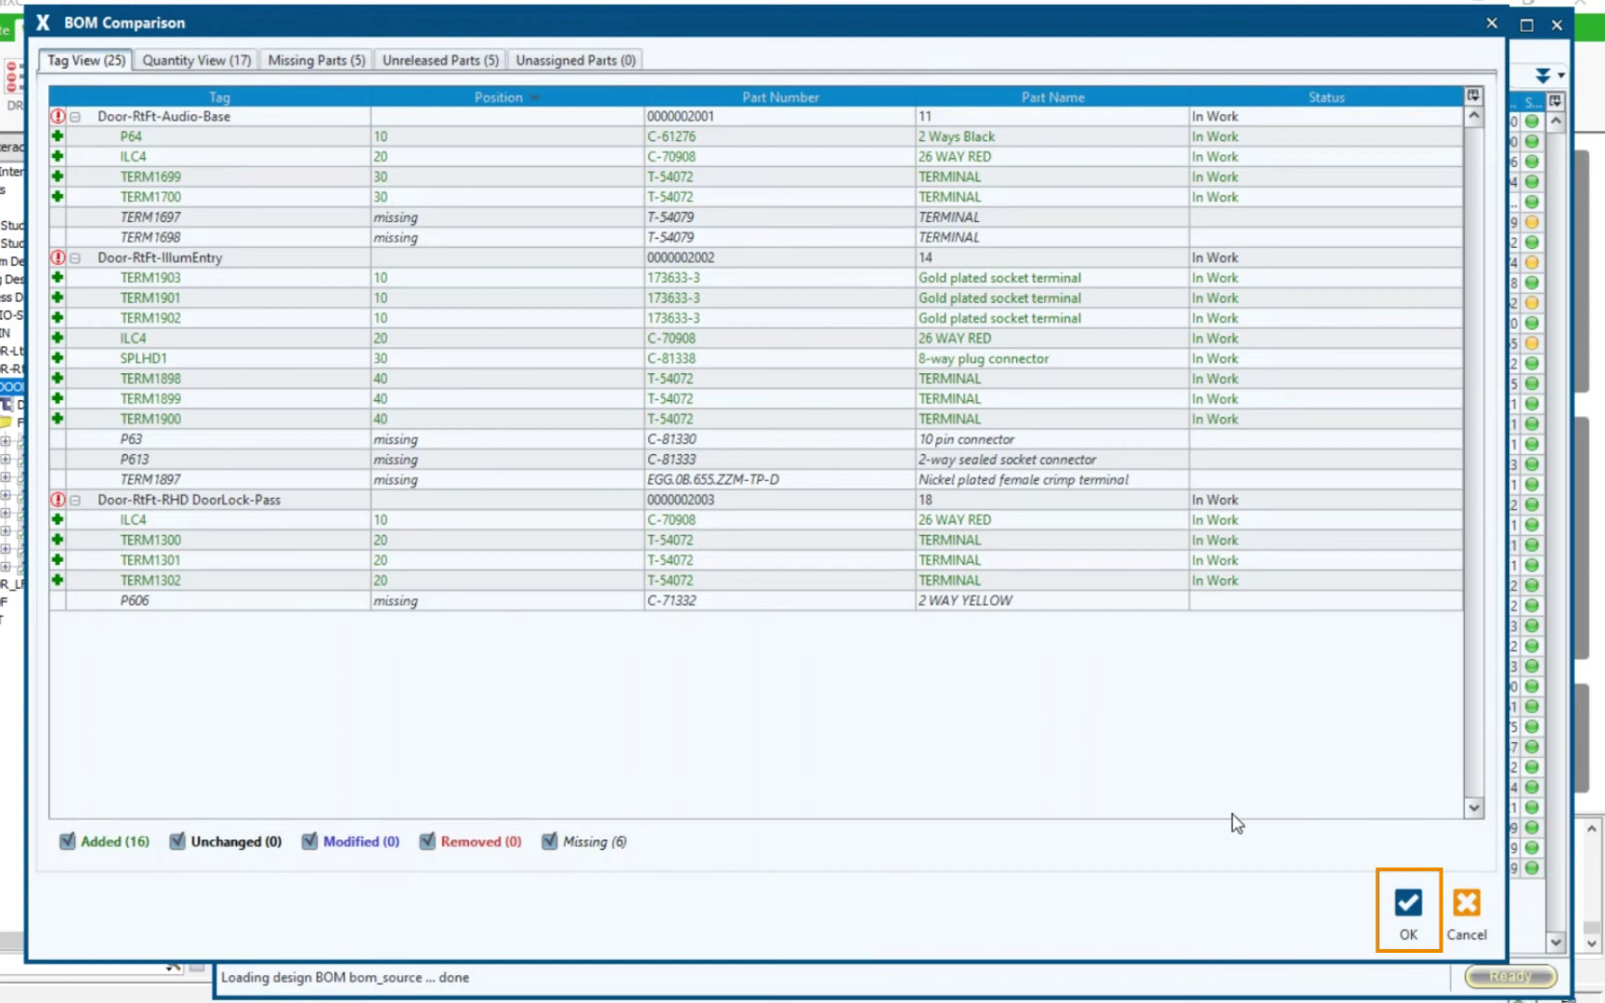
# - Accept the BOM comparison and continue the upload past the missing-parts validation
pyautogui.click(1408, 908)
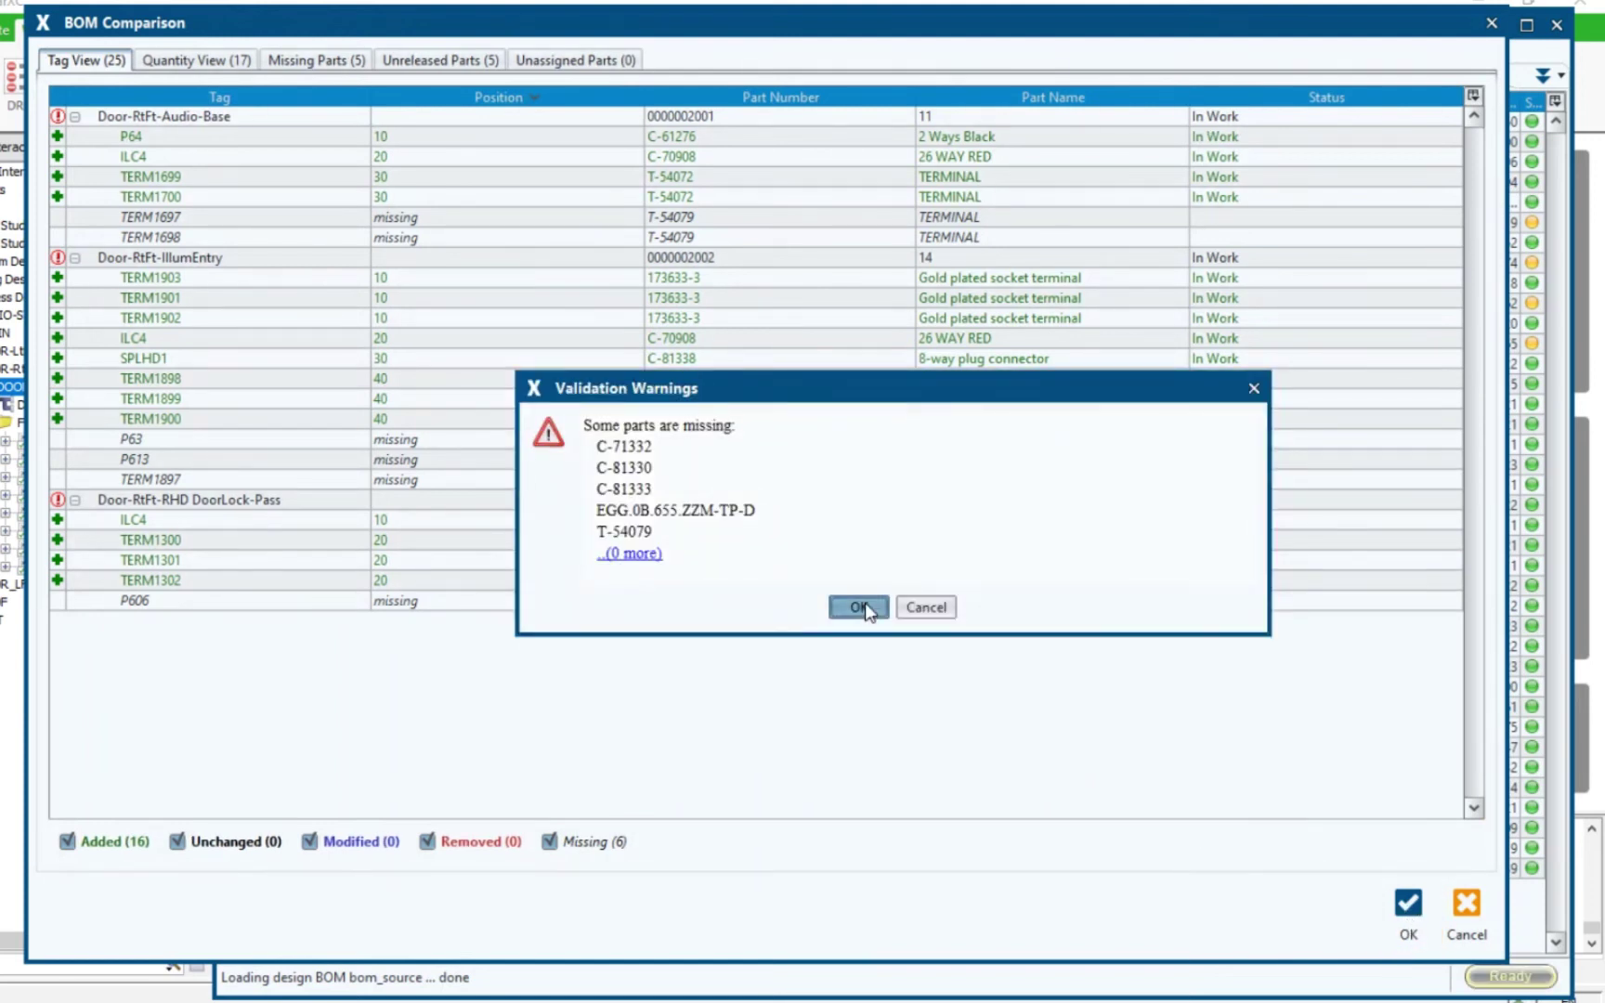
pyautogui.click(860, 608)
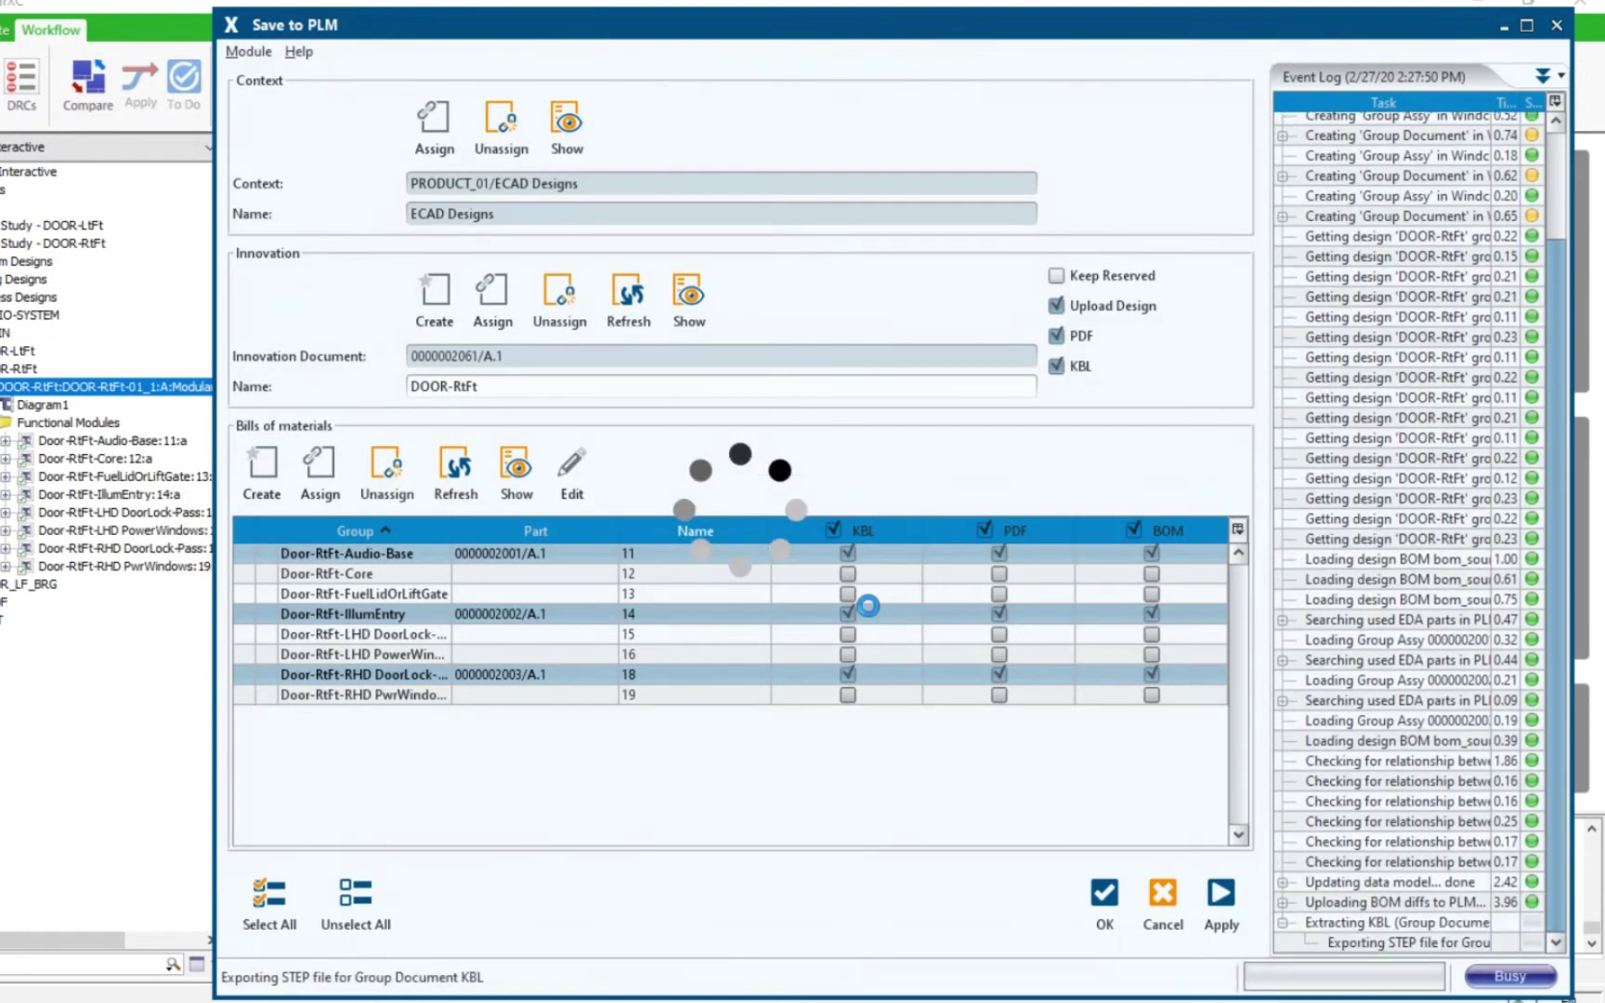
pyautogui.moveTo(1388, 77); pyautogui.dragTo(960, 799)
pyautogui.moveTo(369, 736); pyautogui.dragTo(1328, 353)
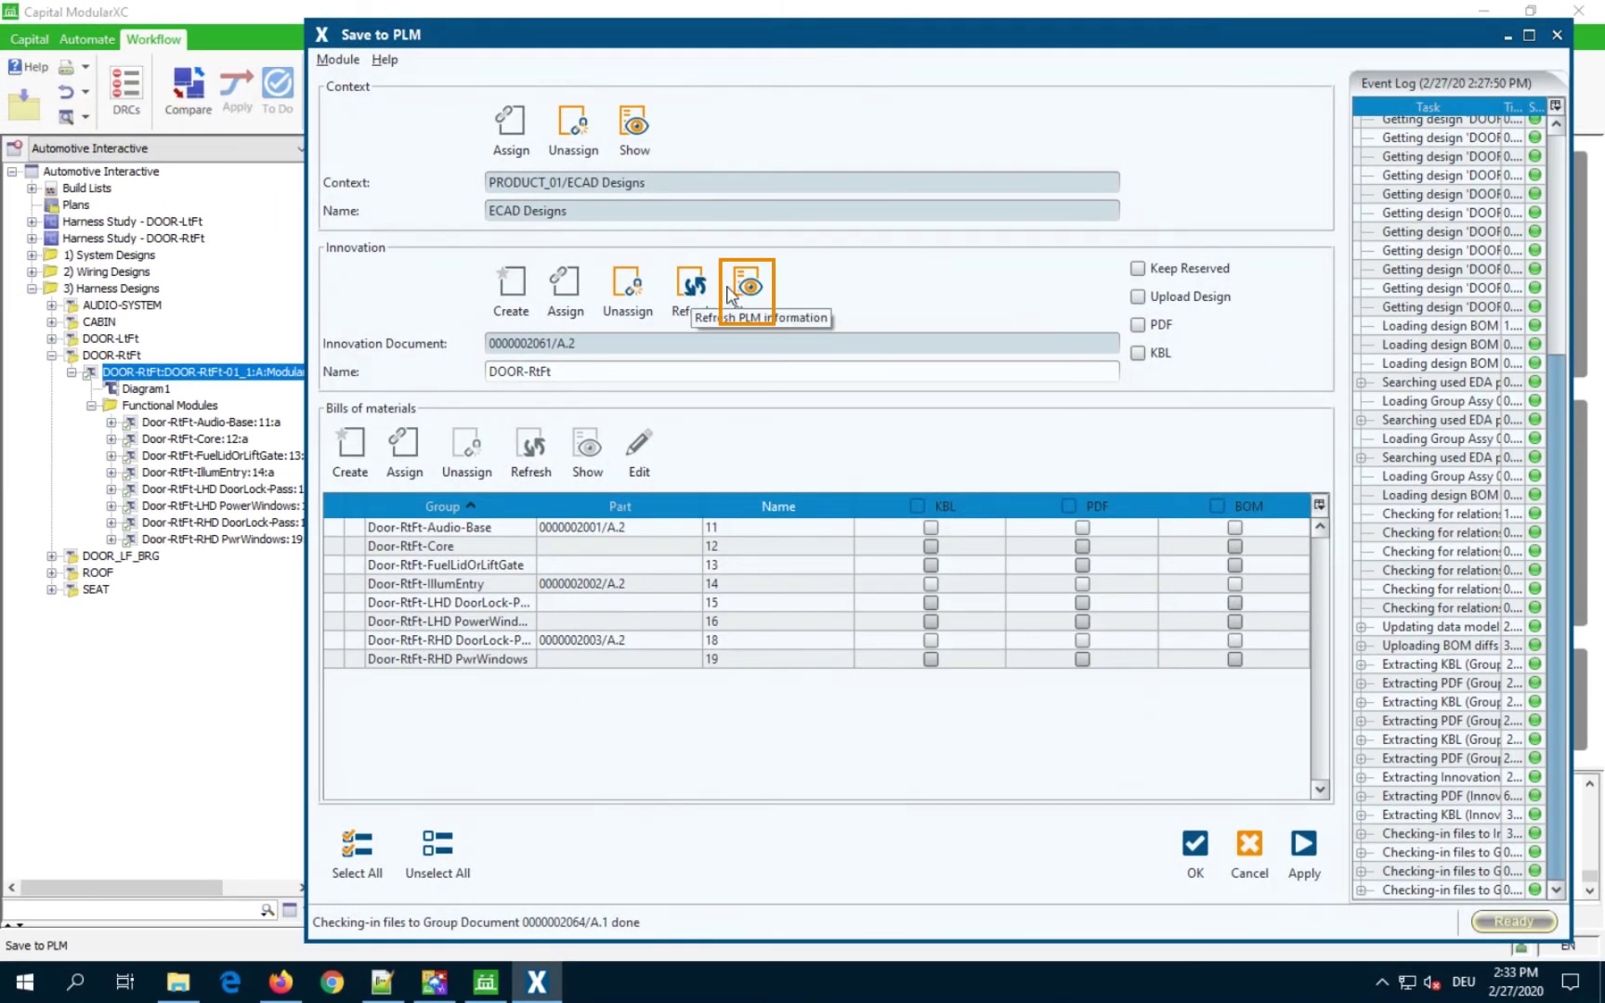
# - Show the DOOR-RtFt innovation document in Windchill and switch to its page in Firefox
pyautogui.click(750, 285)
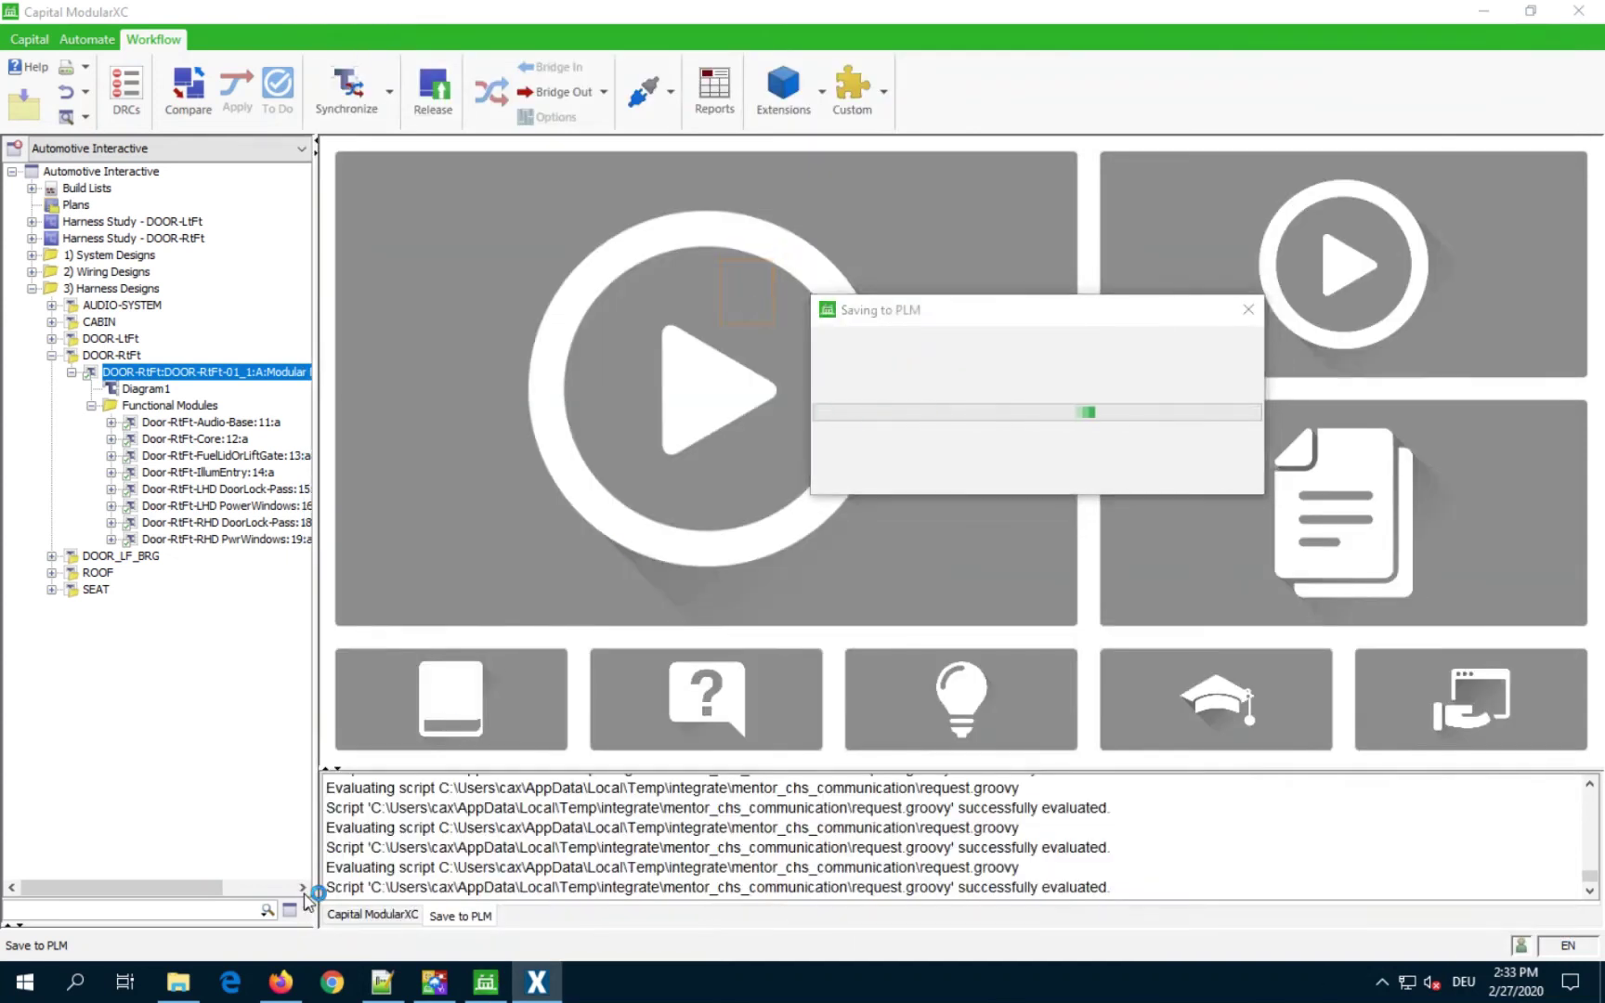
pyautogui.moveTo(281, 982)
pyautogui.click(321, 896)
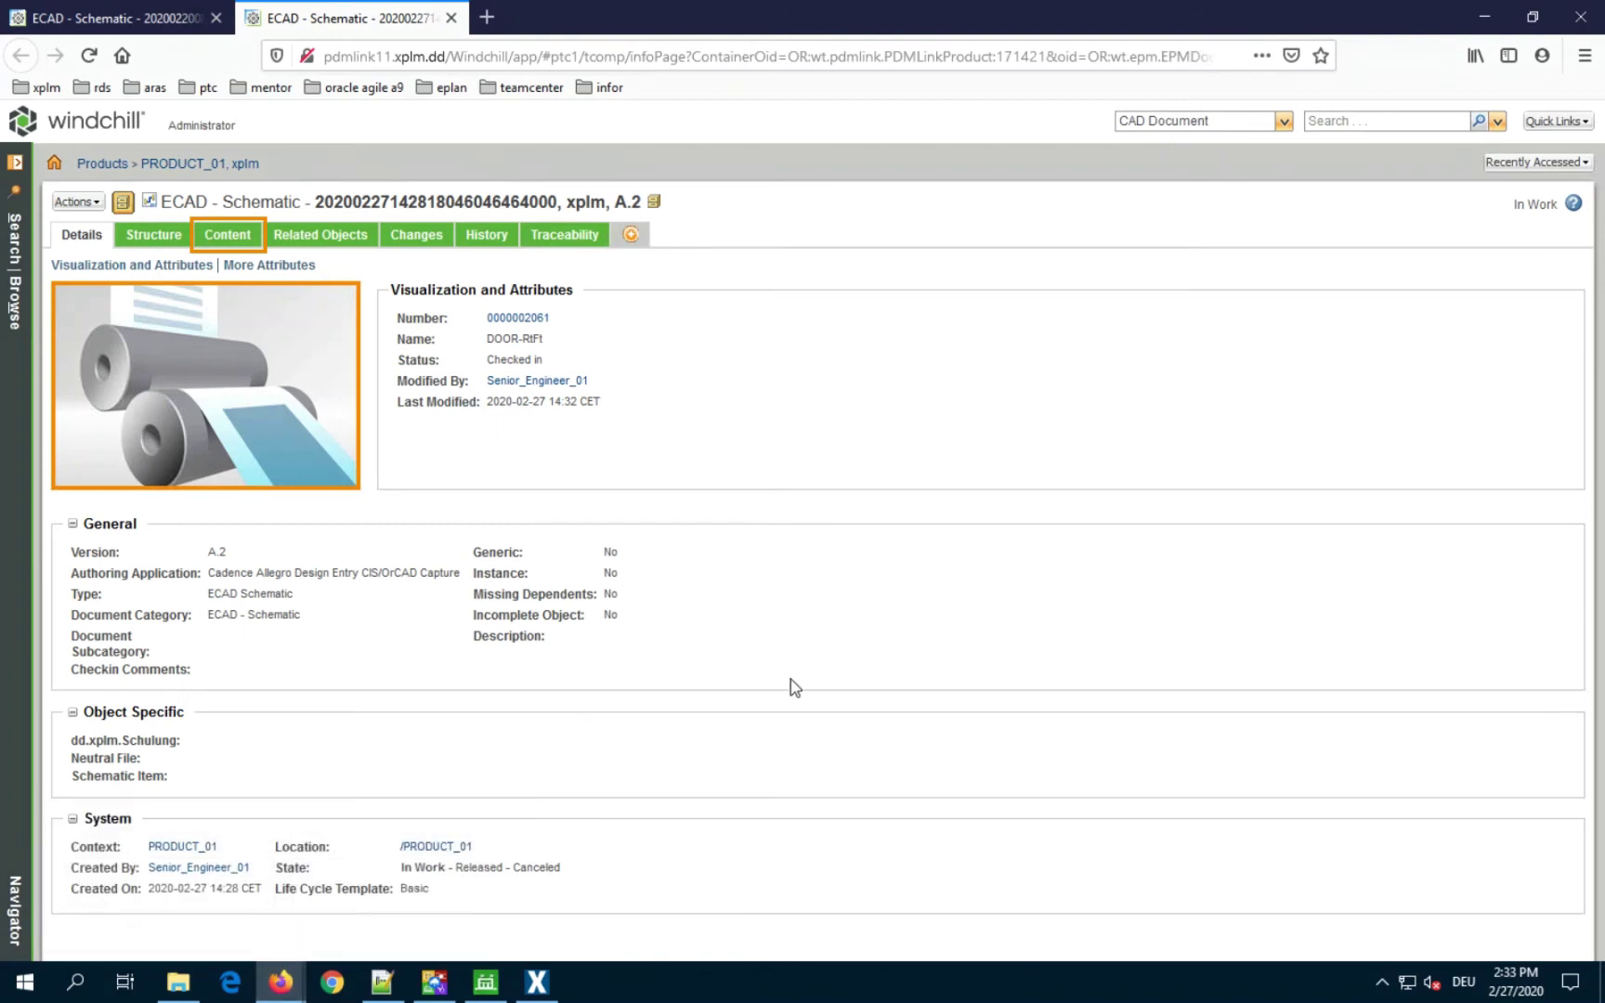
# - Review the document's content, view both pages of the attached DOOR-RtFt.pdf, and close the PDF
pyautogui.click(236, 243)
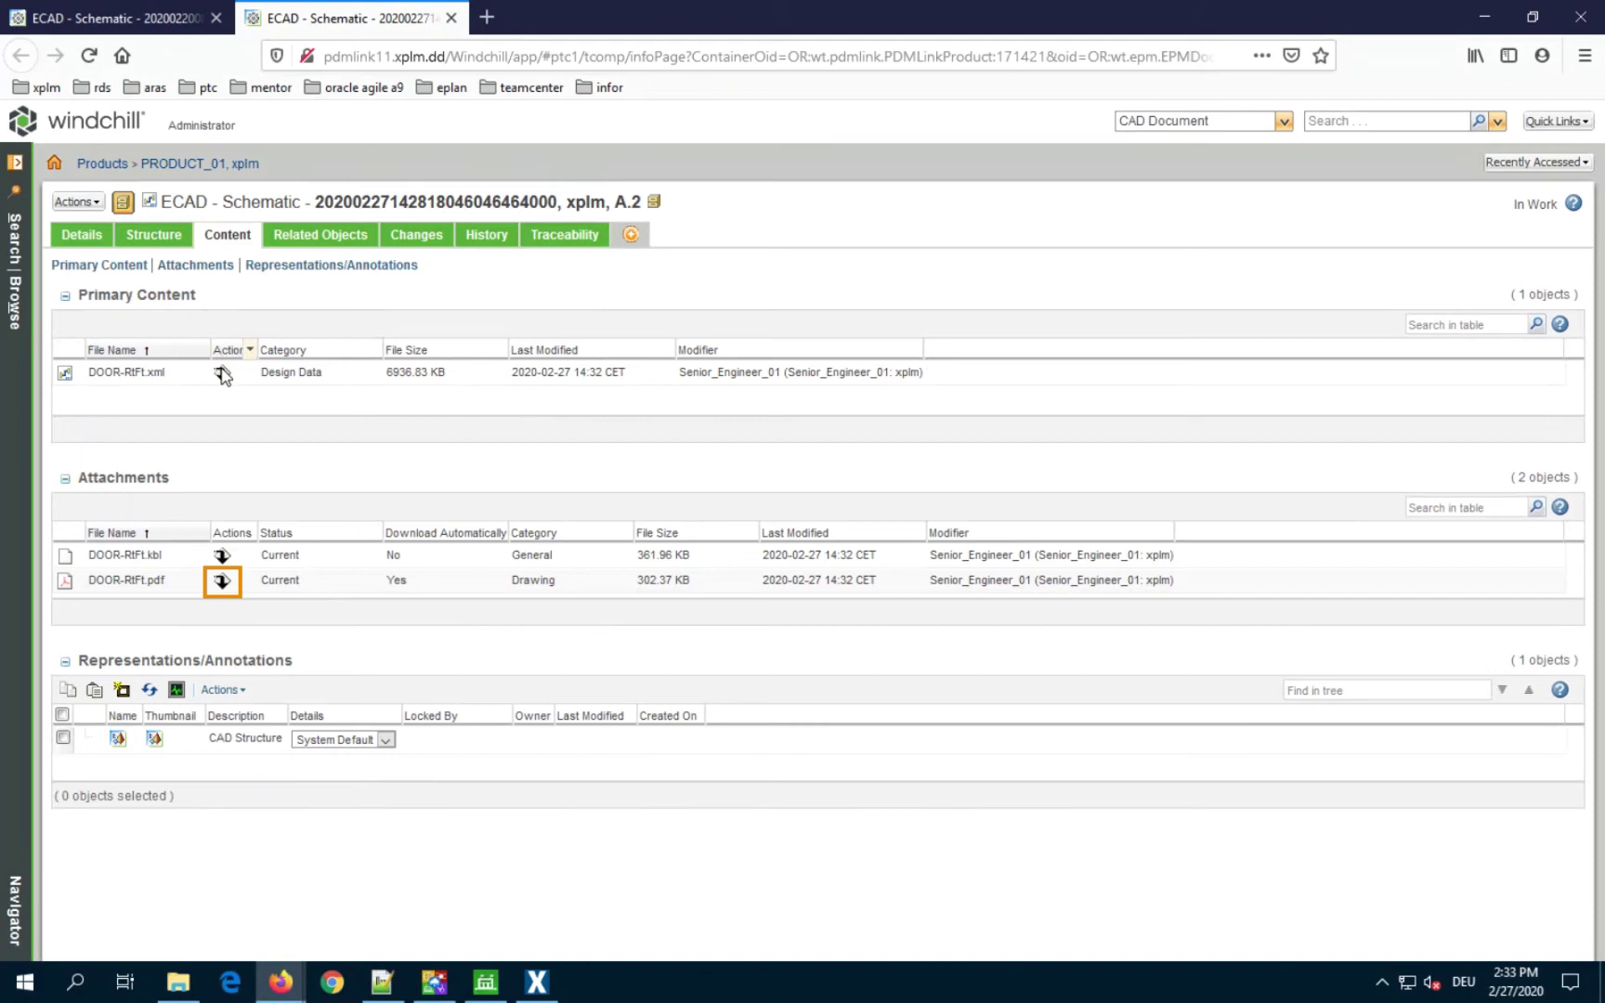
pyautogui.click(221, 581)
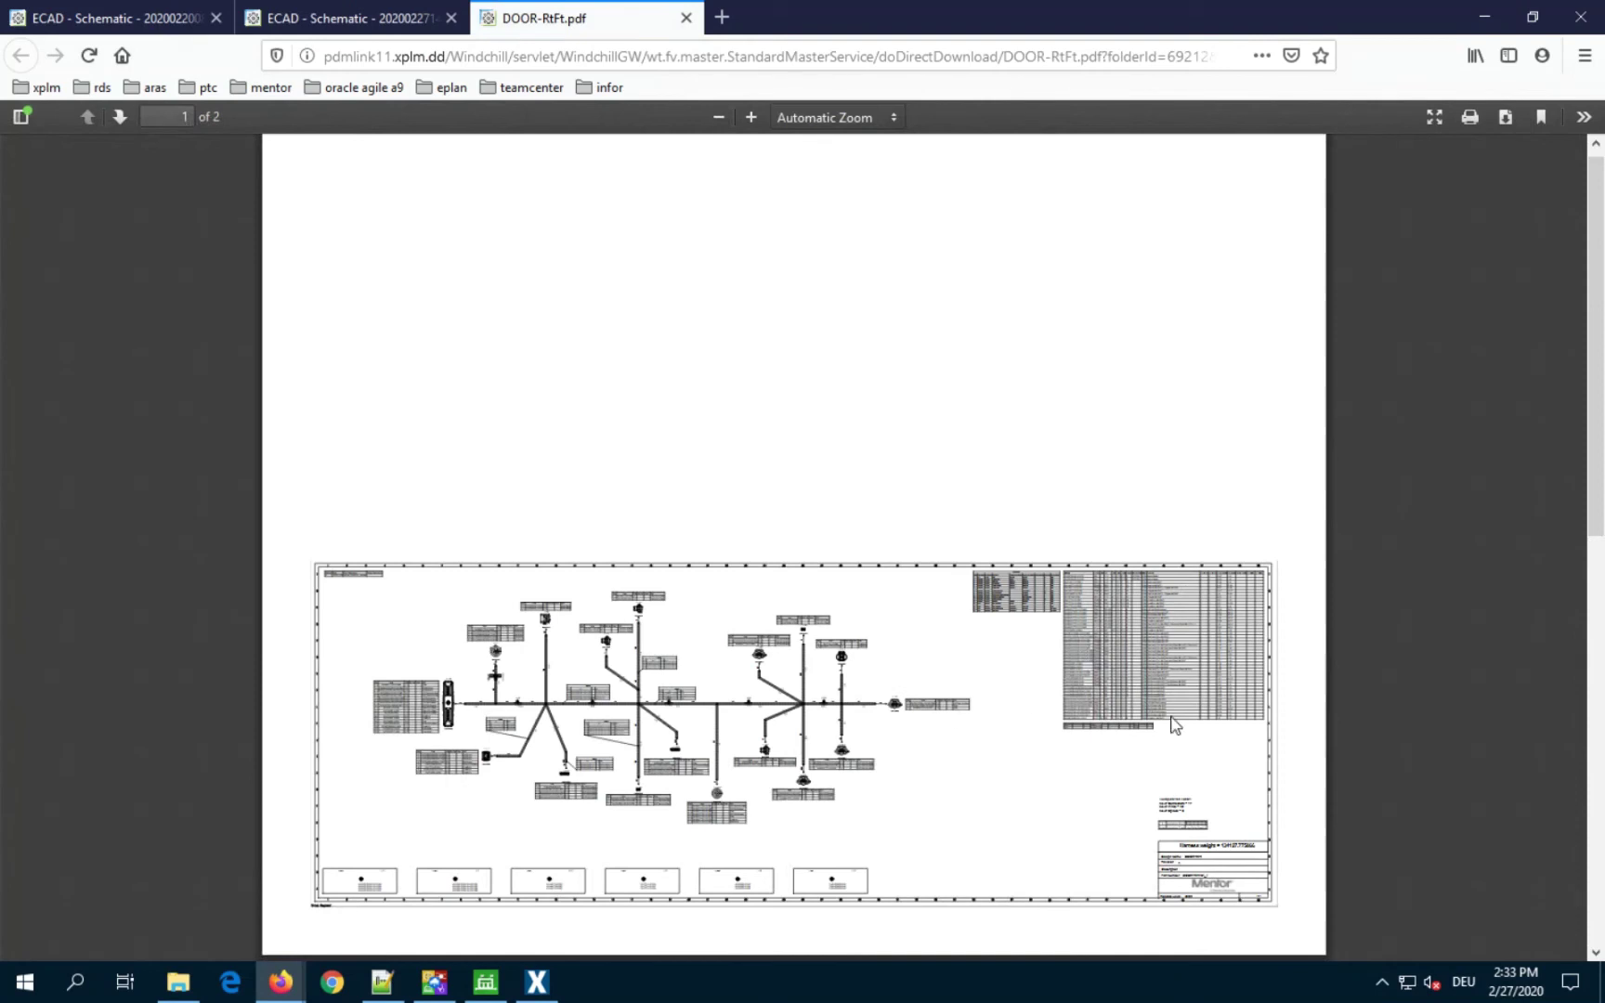
pyautogui.click(1596, 683)
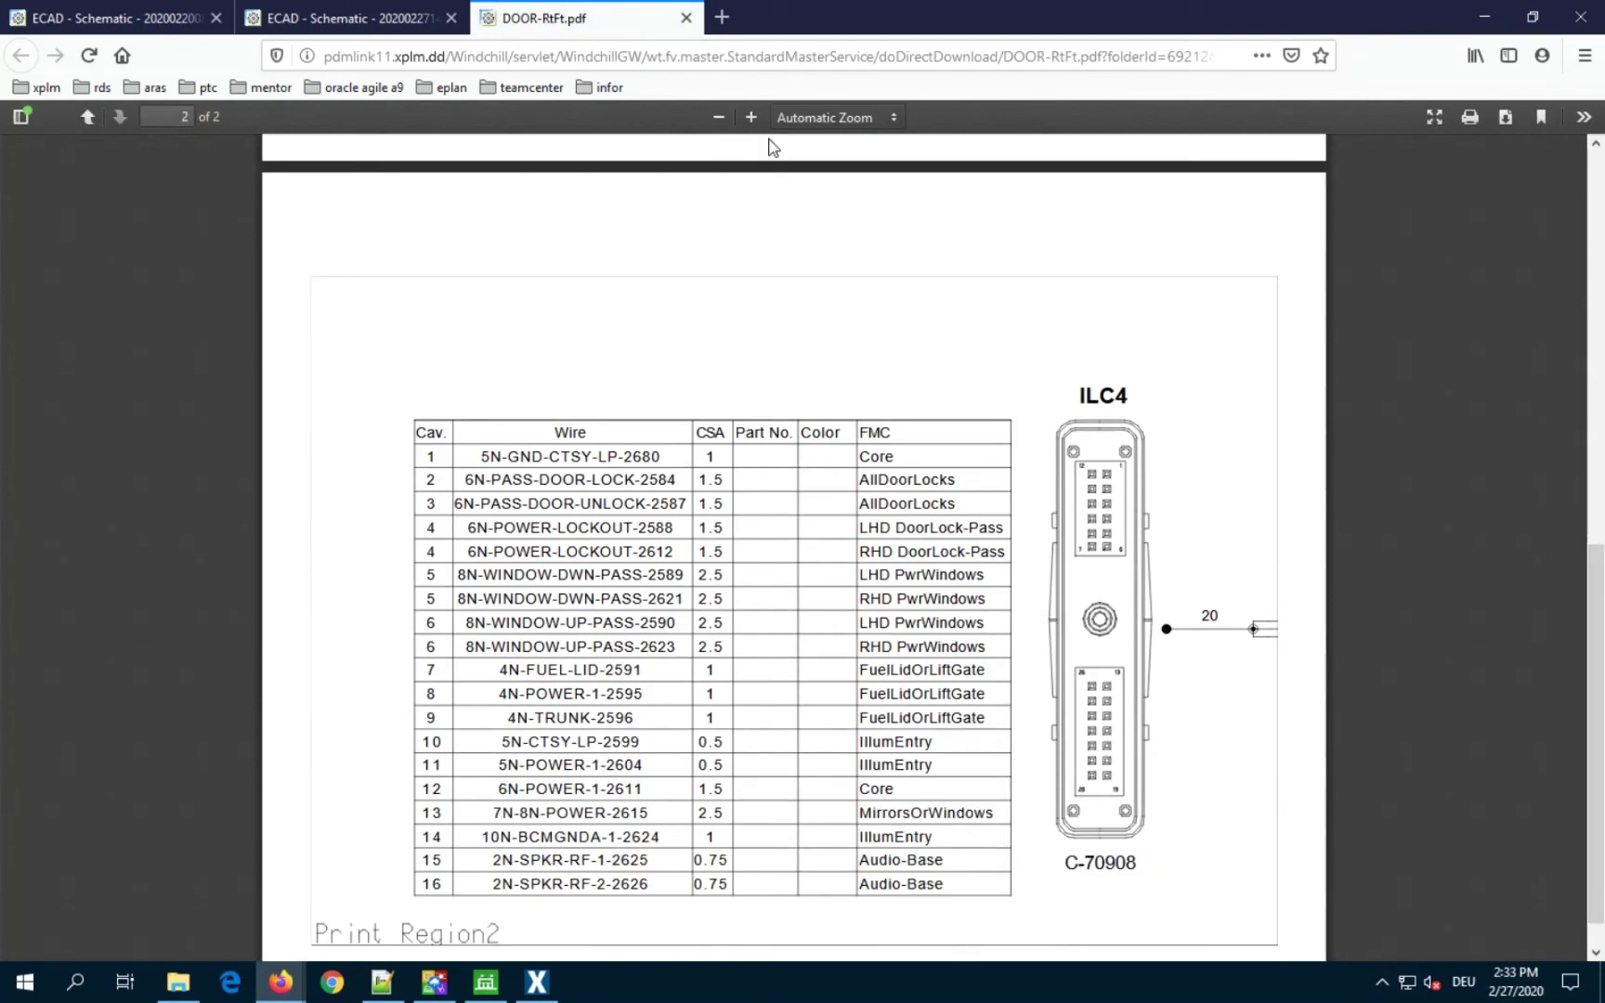
pyautogui.click(686, 20)
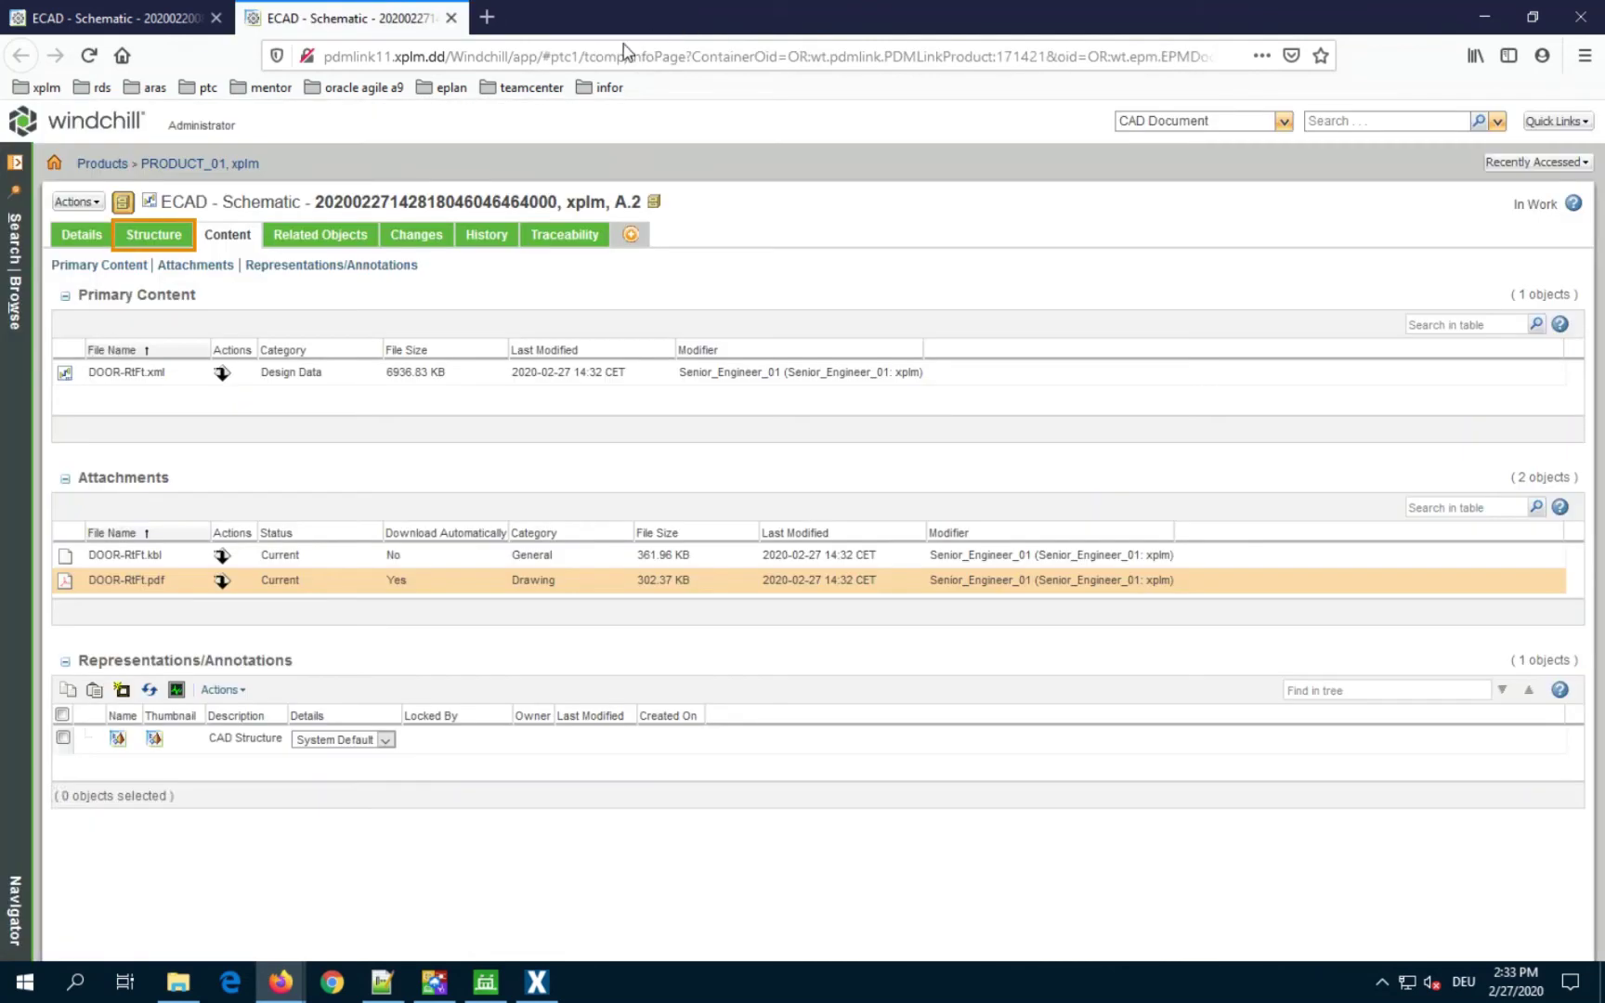
# - Check the document's structure and related objects, and examine the structure of related part 11
pyautogui.click(147, 239)
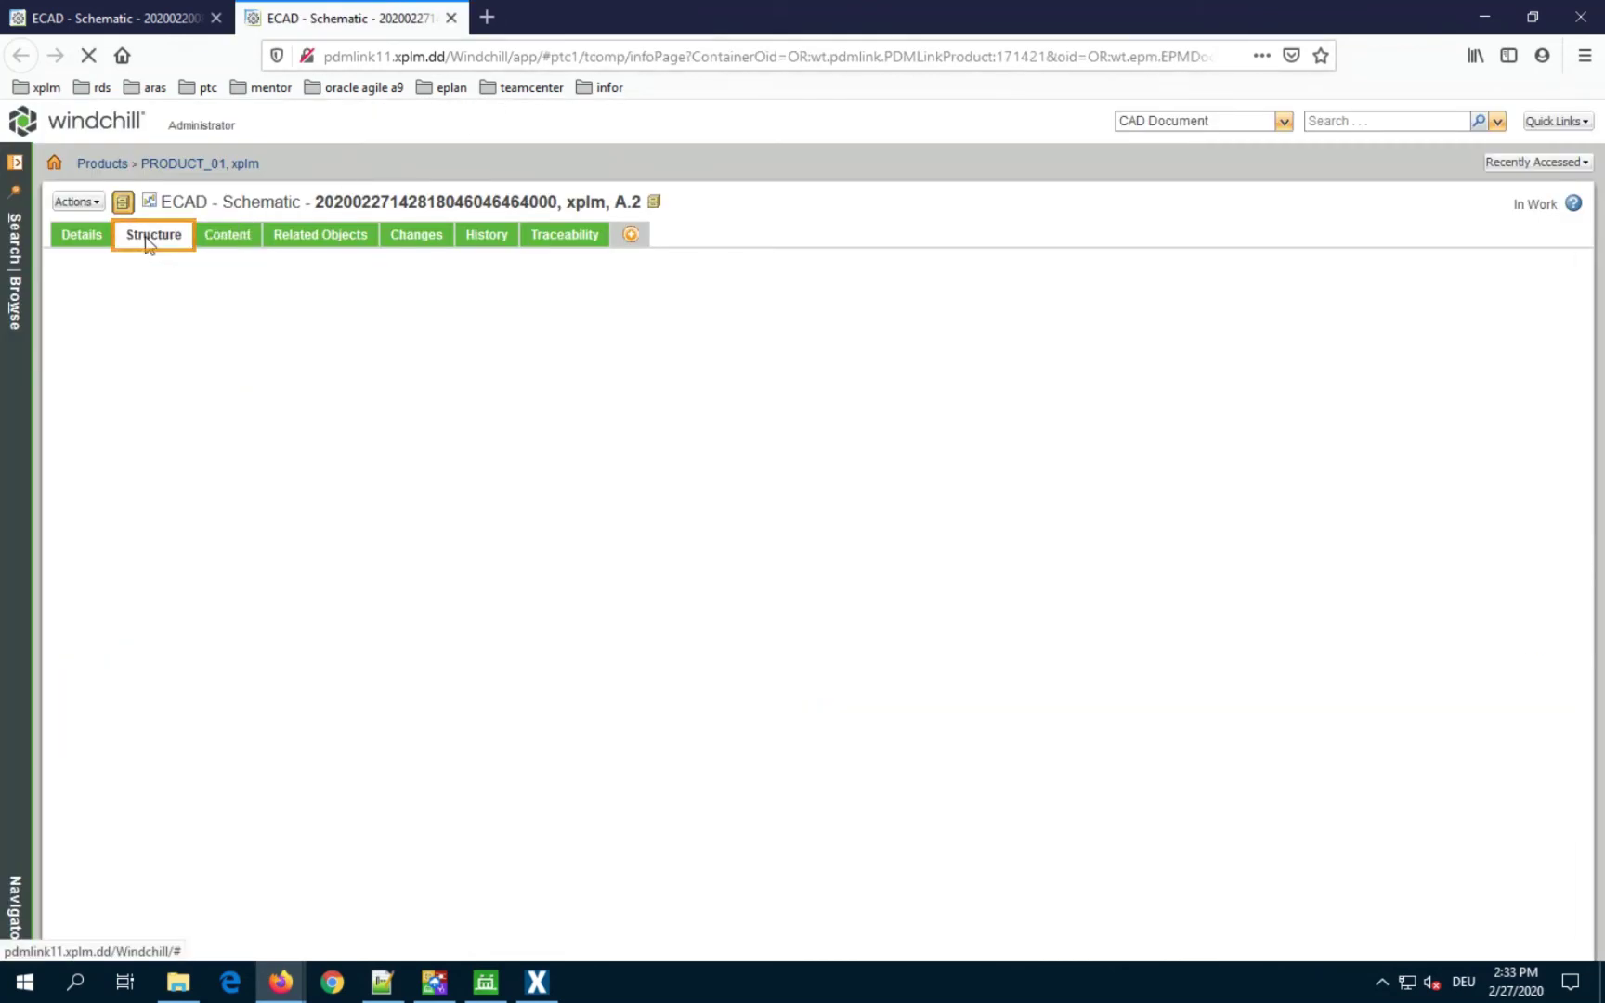
pyautogui.click(320, 244)
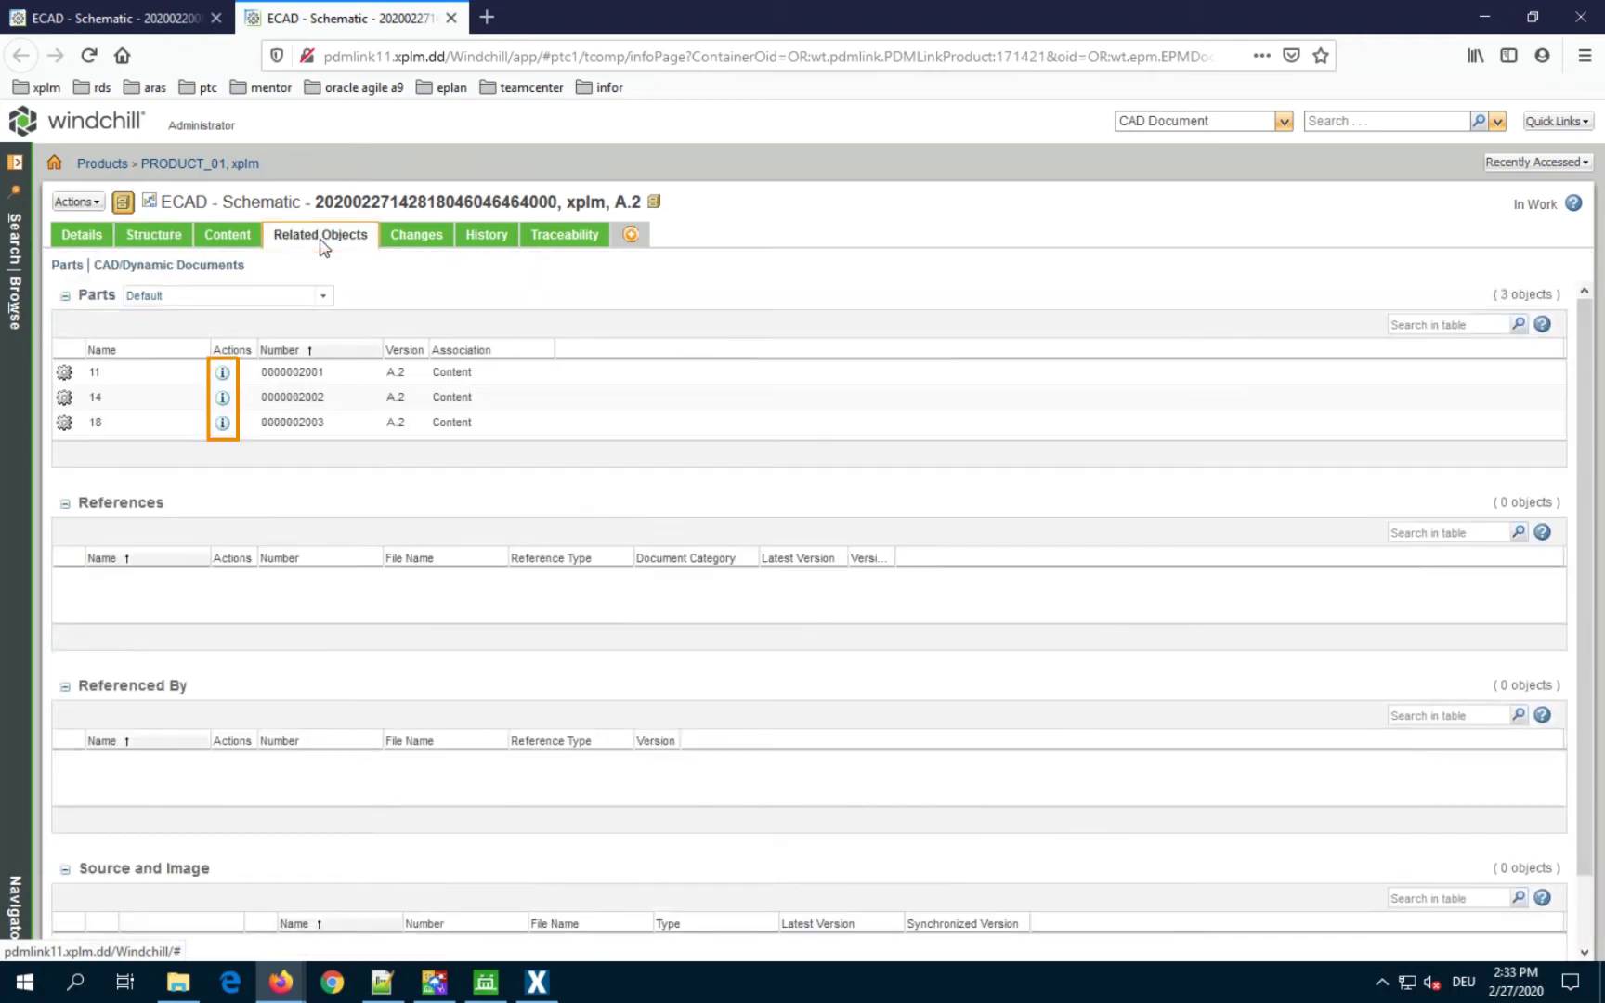
pyautogui.click(224, 374)
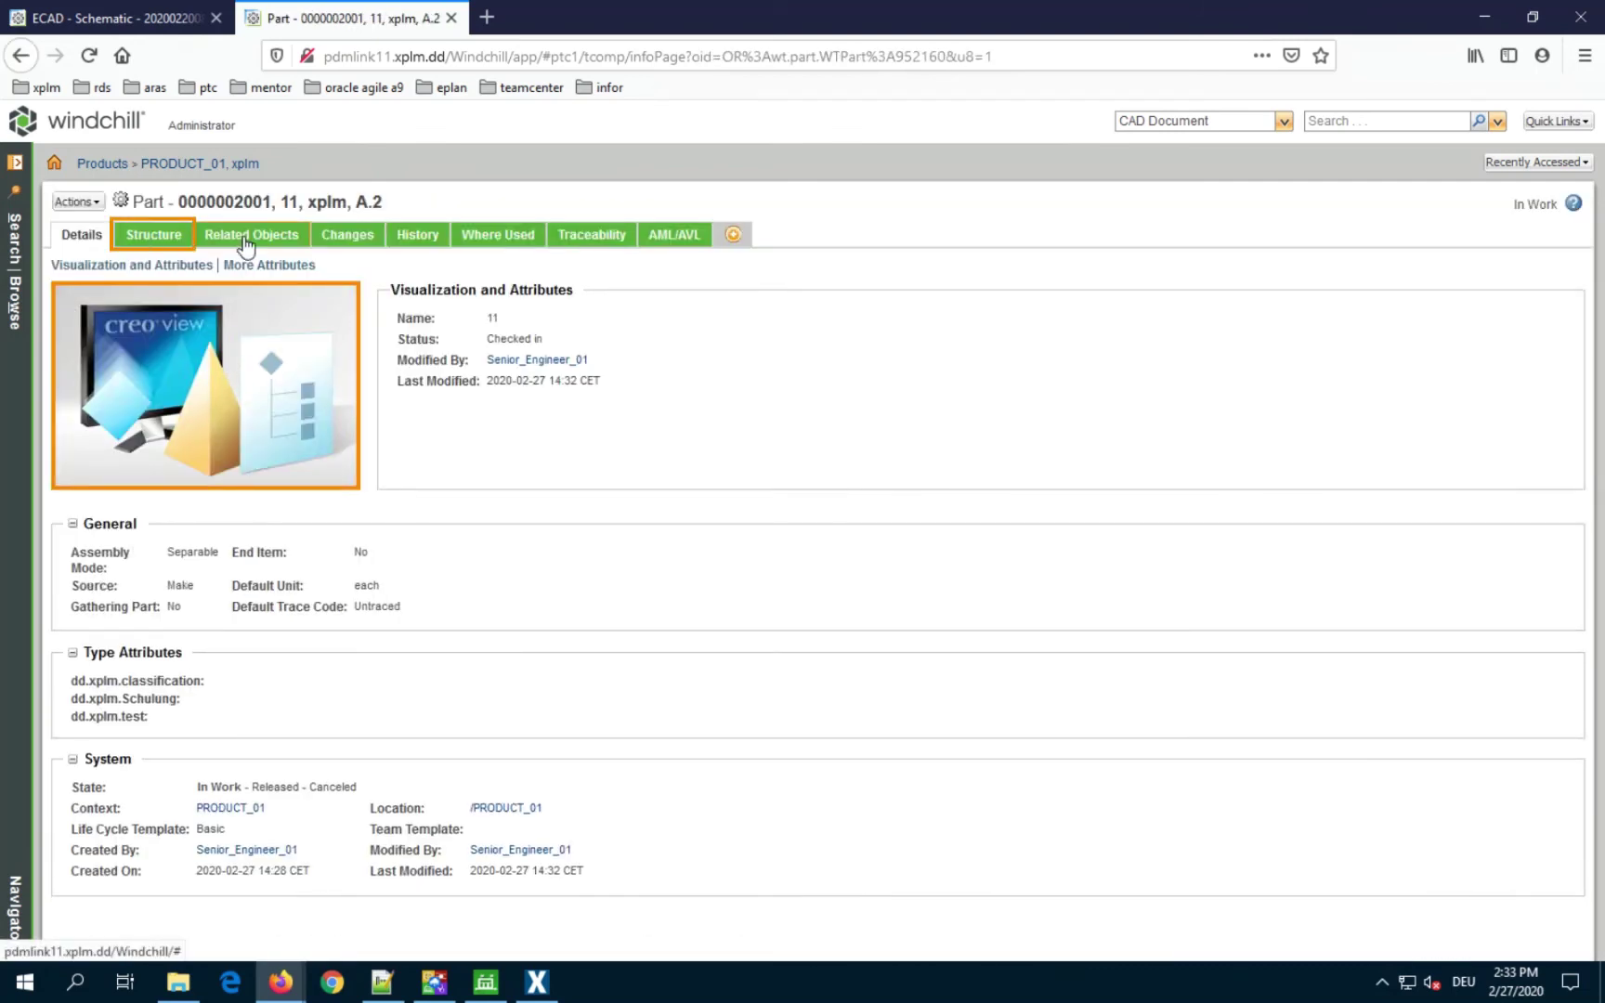
pyautogui.click(172, 234)
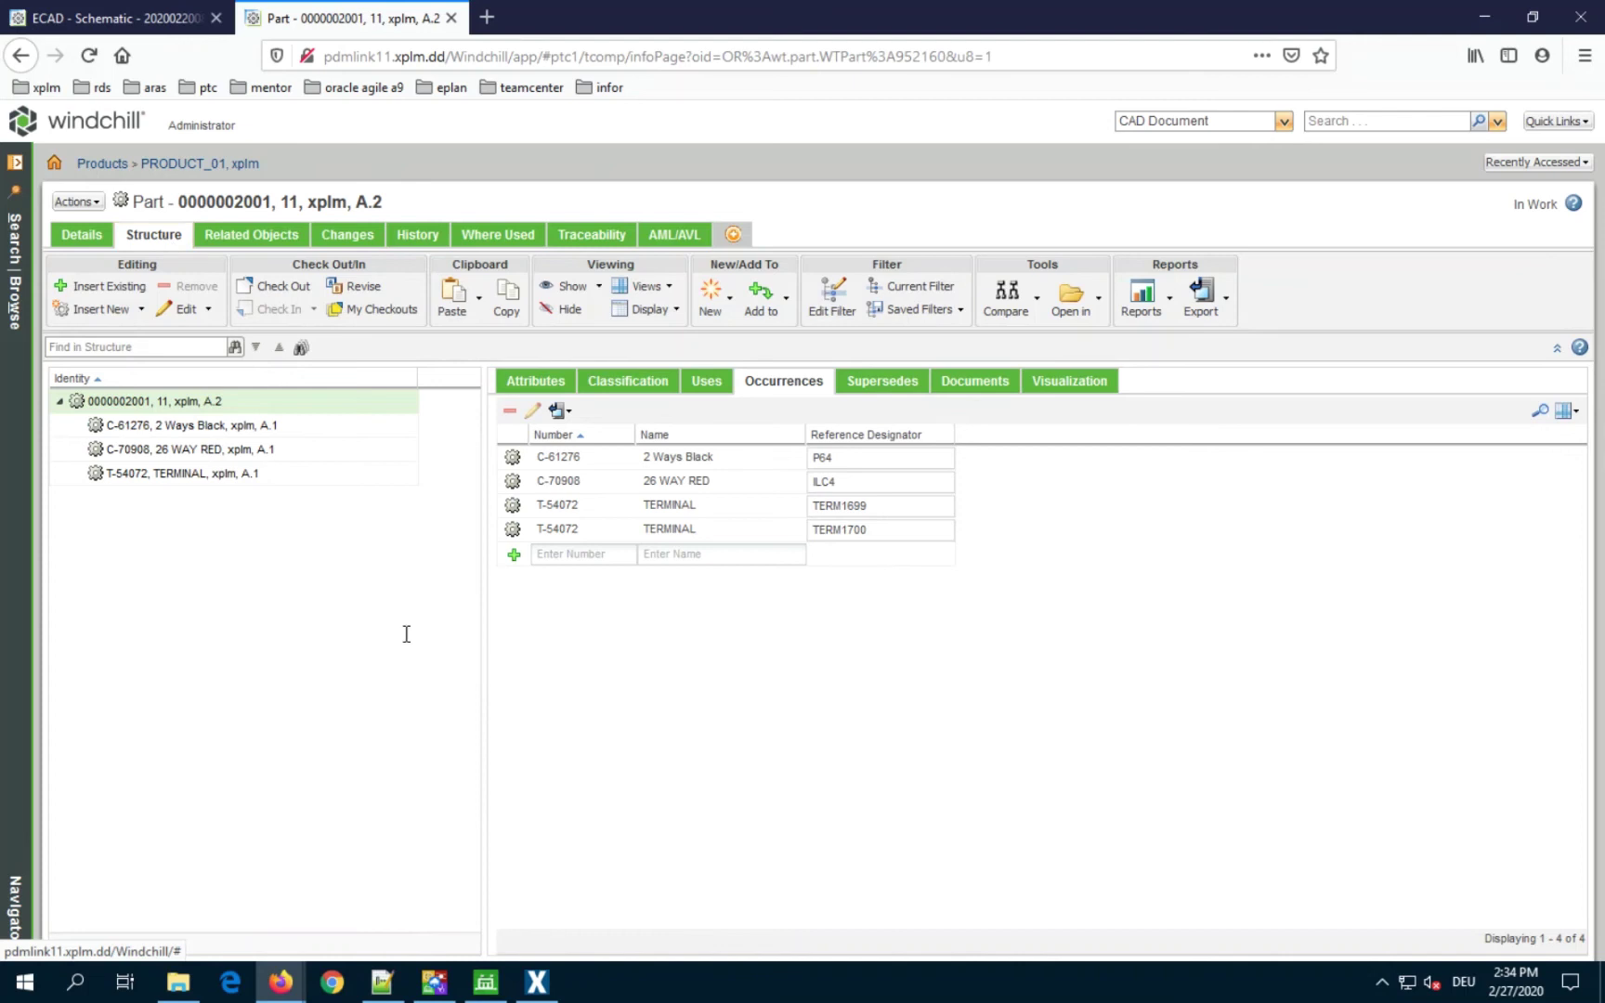
# - Switch to the Save to PLM window and show the Door-RtFt-Audio-Base group document in Windchill
pyautogui.click(536, 981)
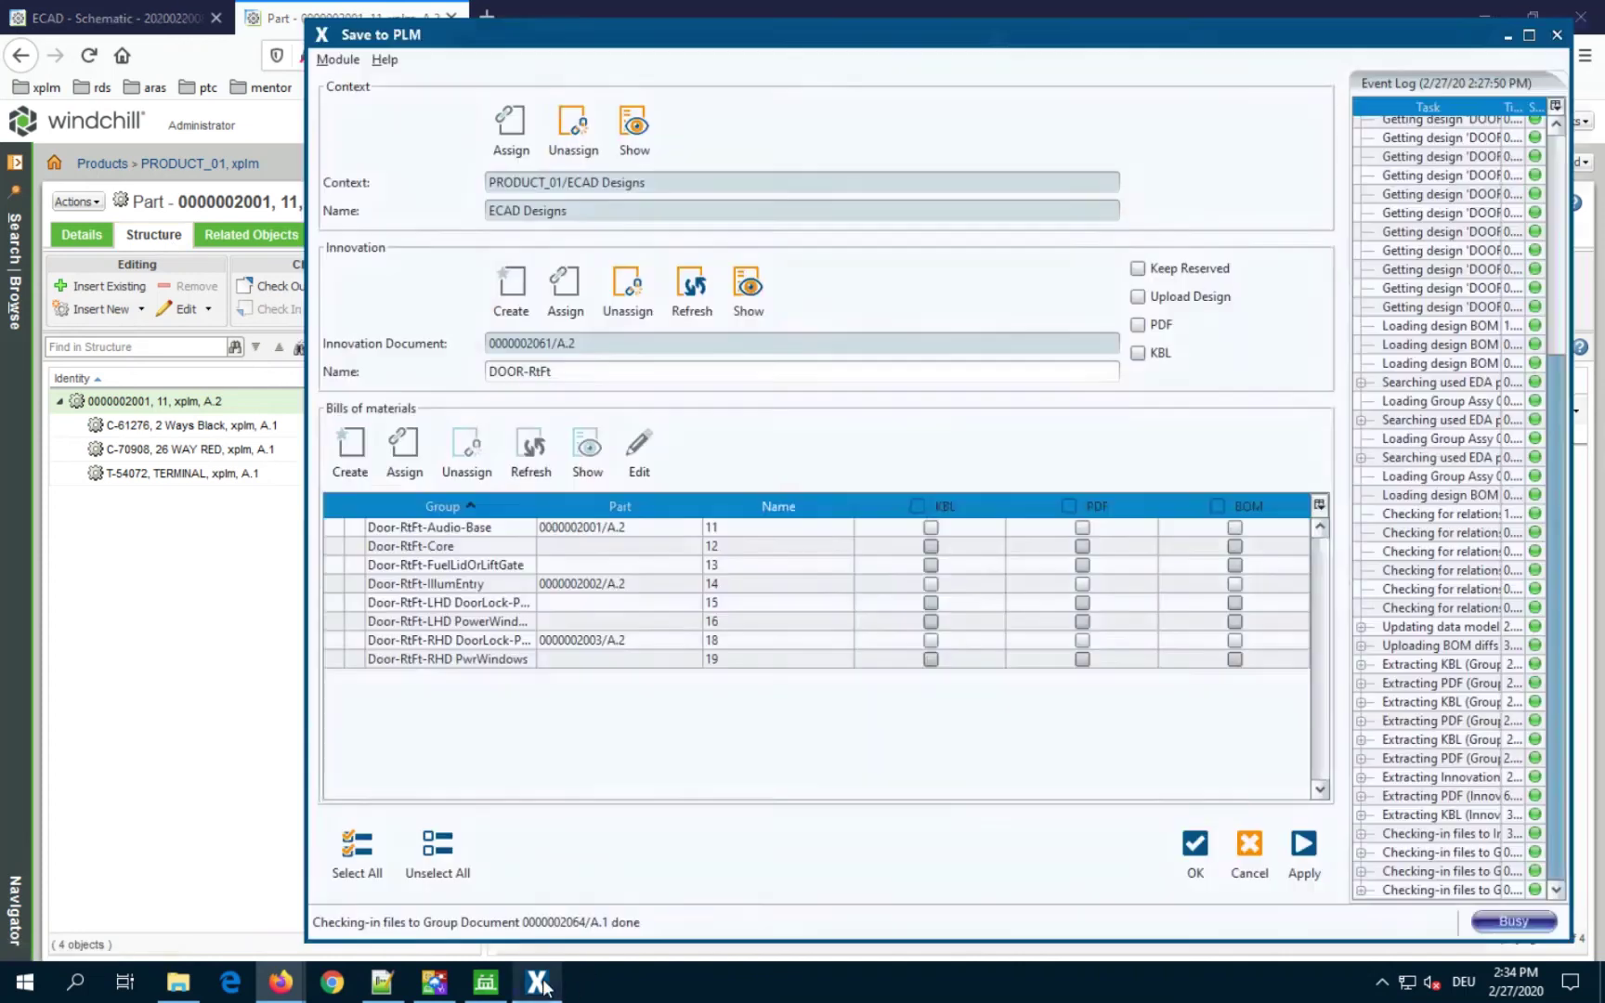
pyautogui.click(621, 526)
pyautogui.click(628, 478)
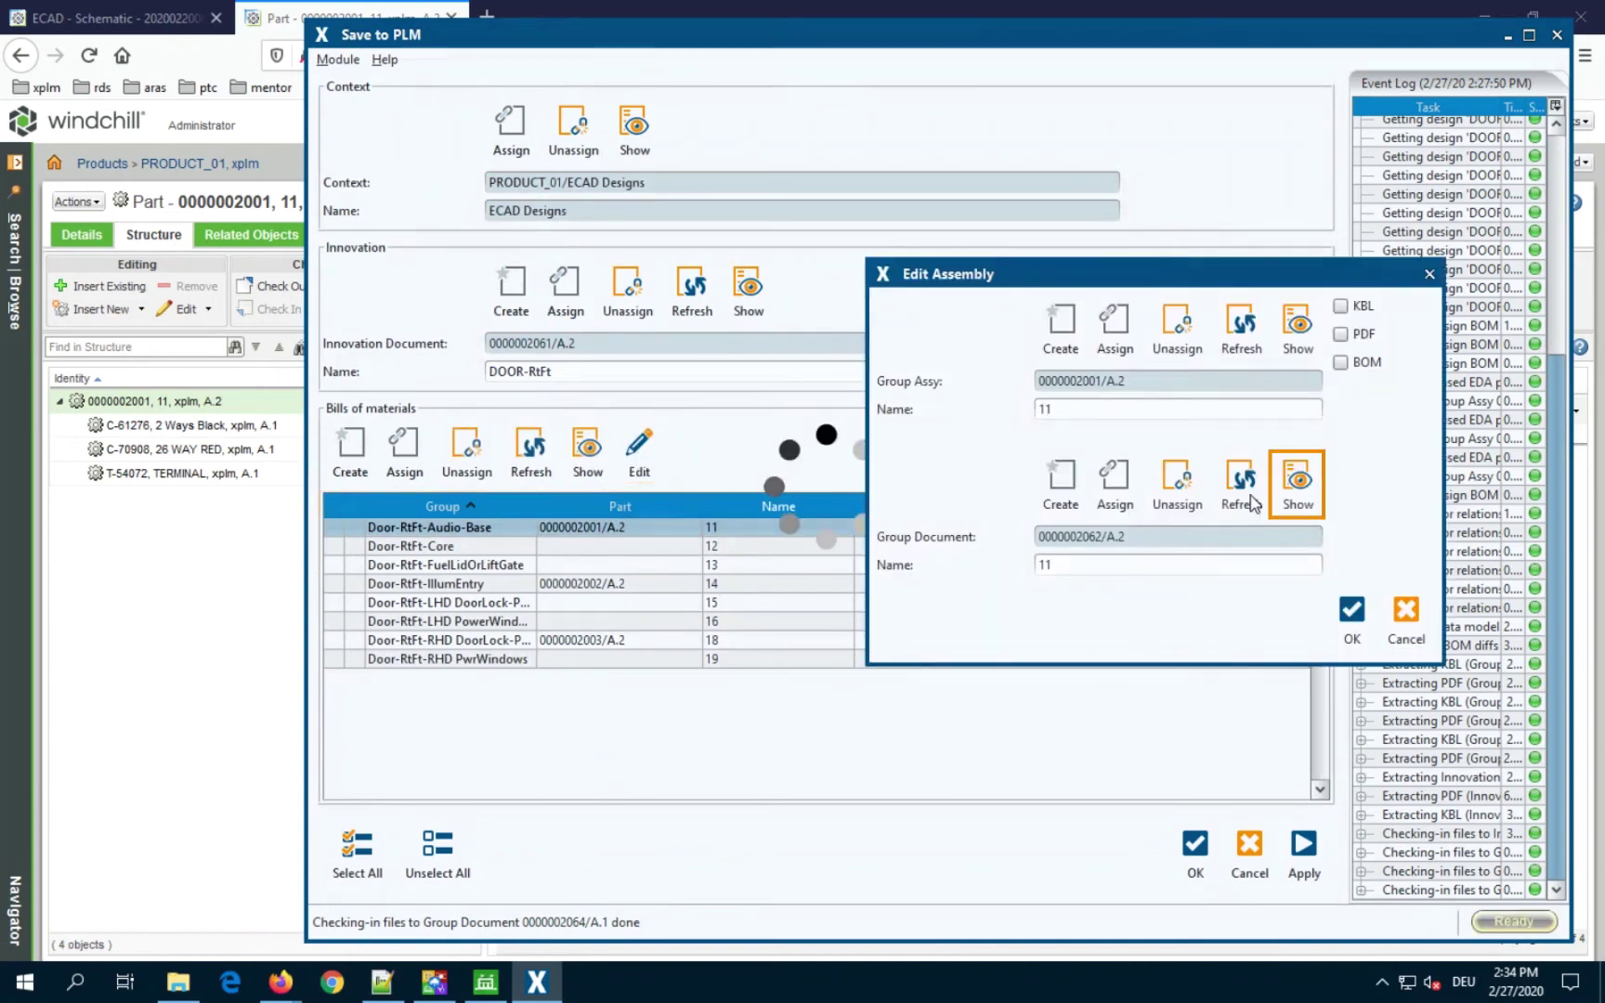
pyautogui.click(1295, 488)
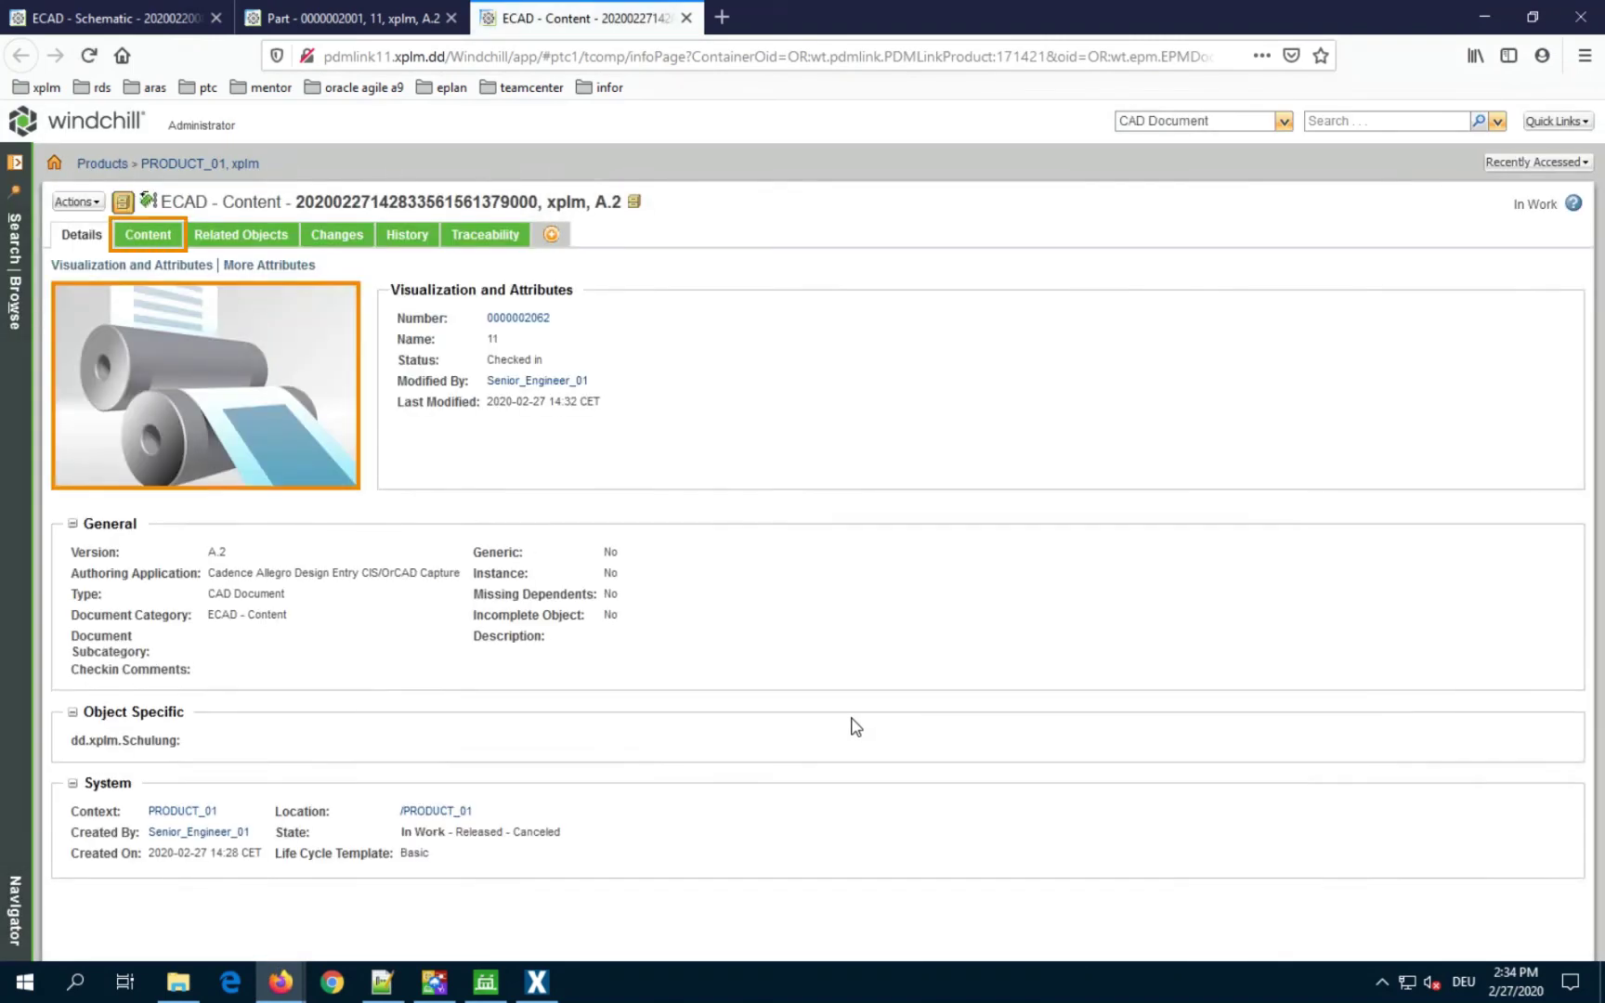
pyautogui.click(154, 235)
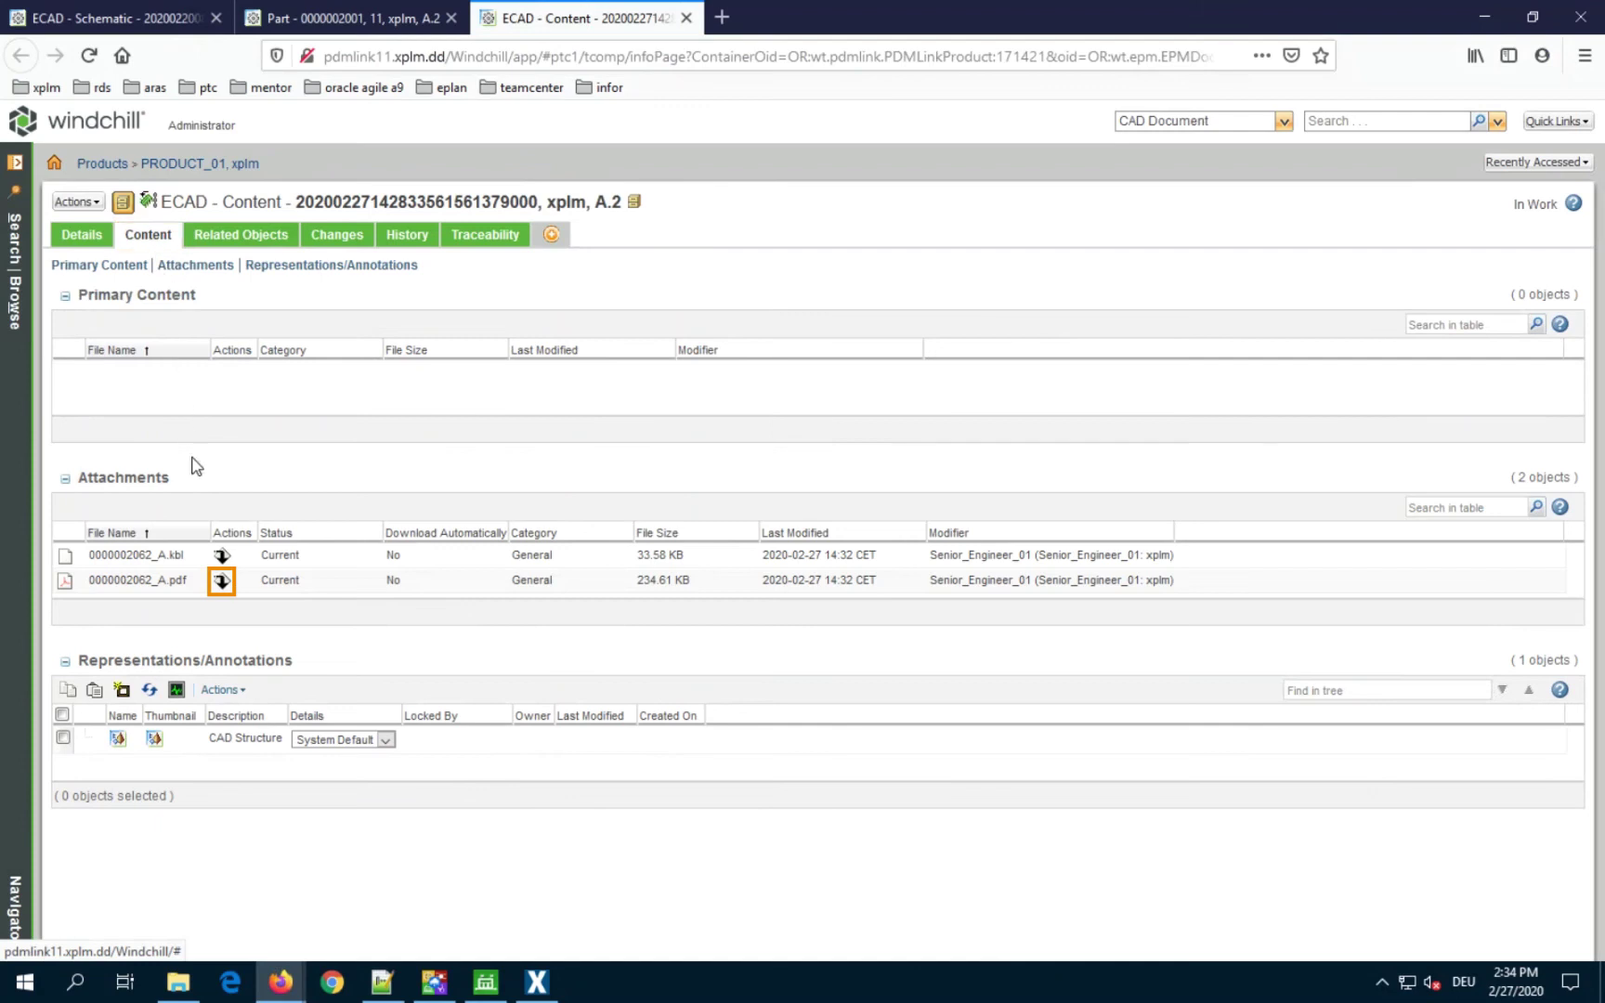
pyautogui.click(221, 580)
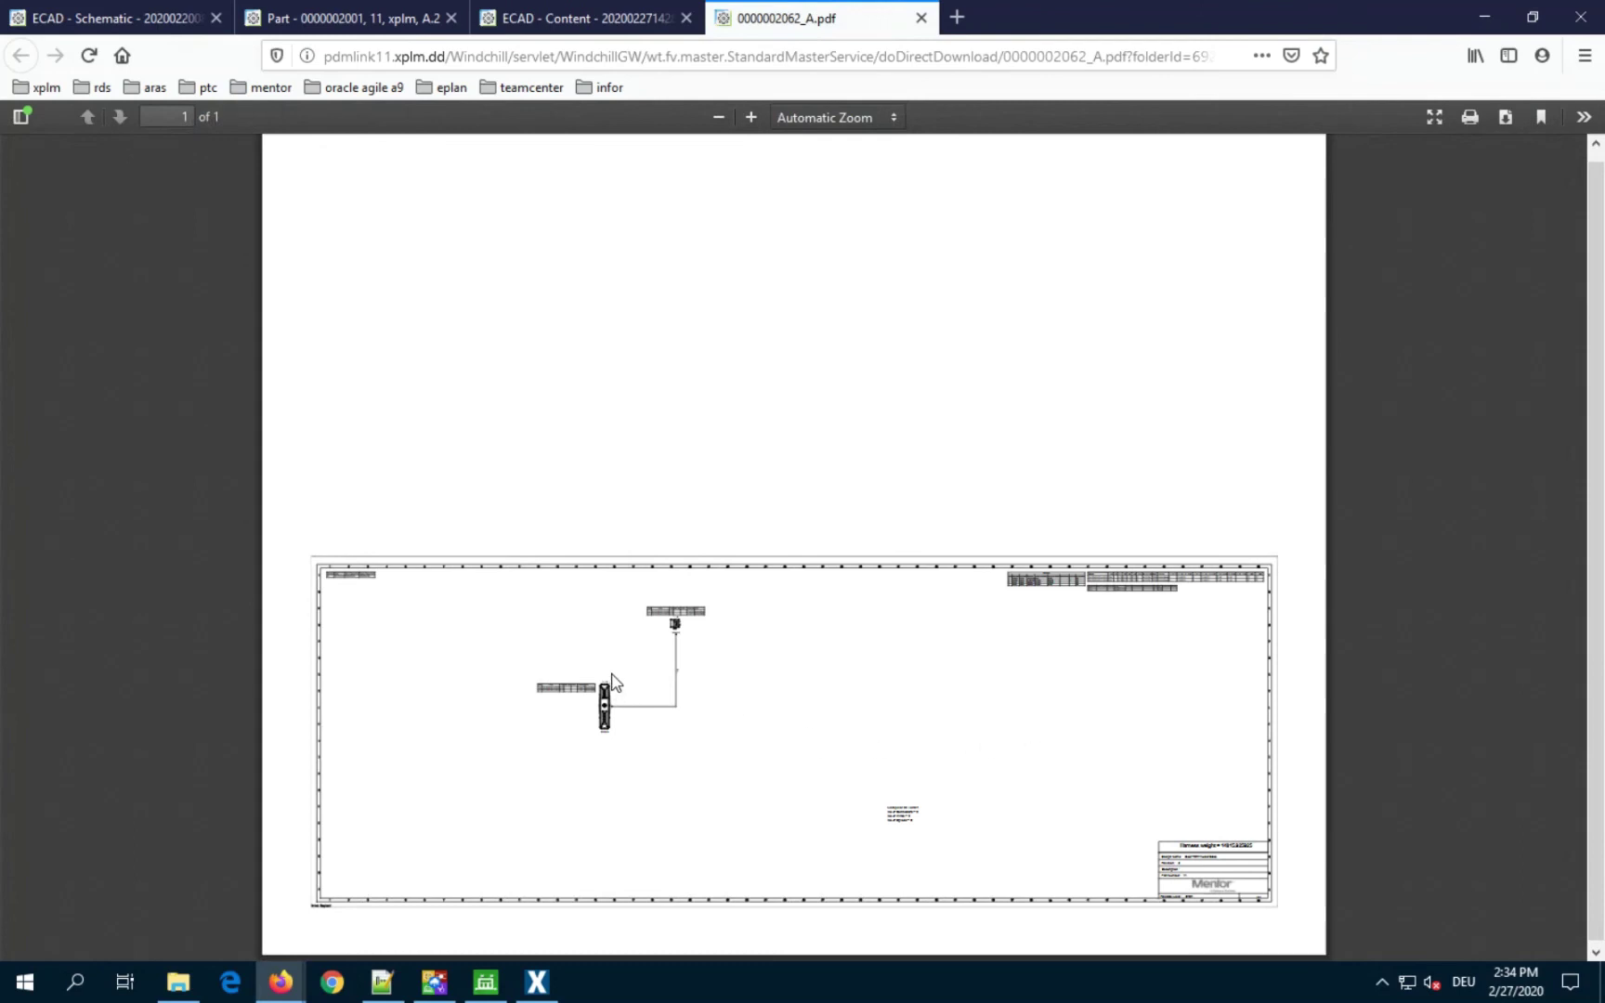
pyautogui.keyDown('ctrl'); pyautogui.scroll(3, 611, 685); pyautogui.keyUp('ctrl')
pyautogui.keyDown('ctrl'); pyautogui.scroll(7, 611, 682); pyautogui.keyUp('ctrl')
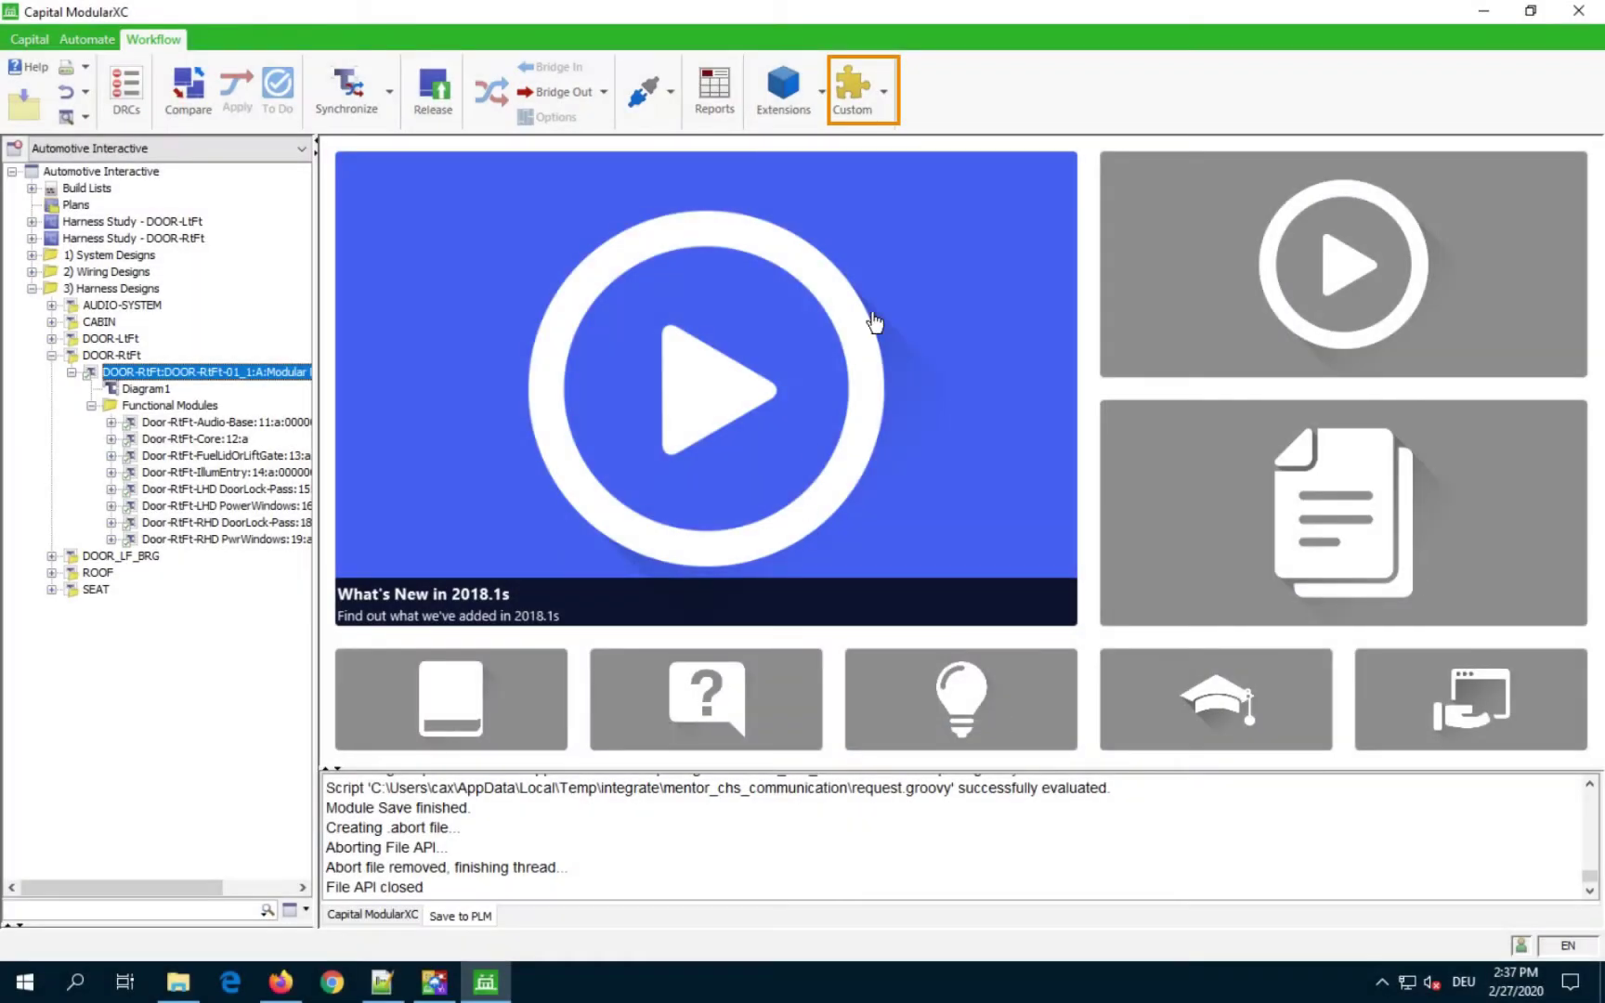
# - In Capital ModularXC, launch Synchronize Parts and add the missing parts discovered on 27/02/2020 14:28
pyautogui.click(885, 90)
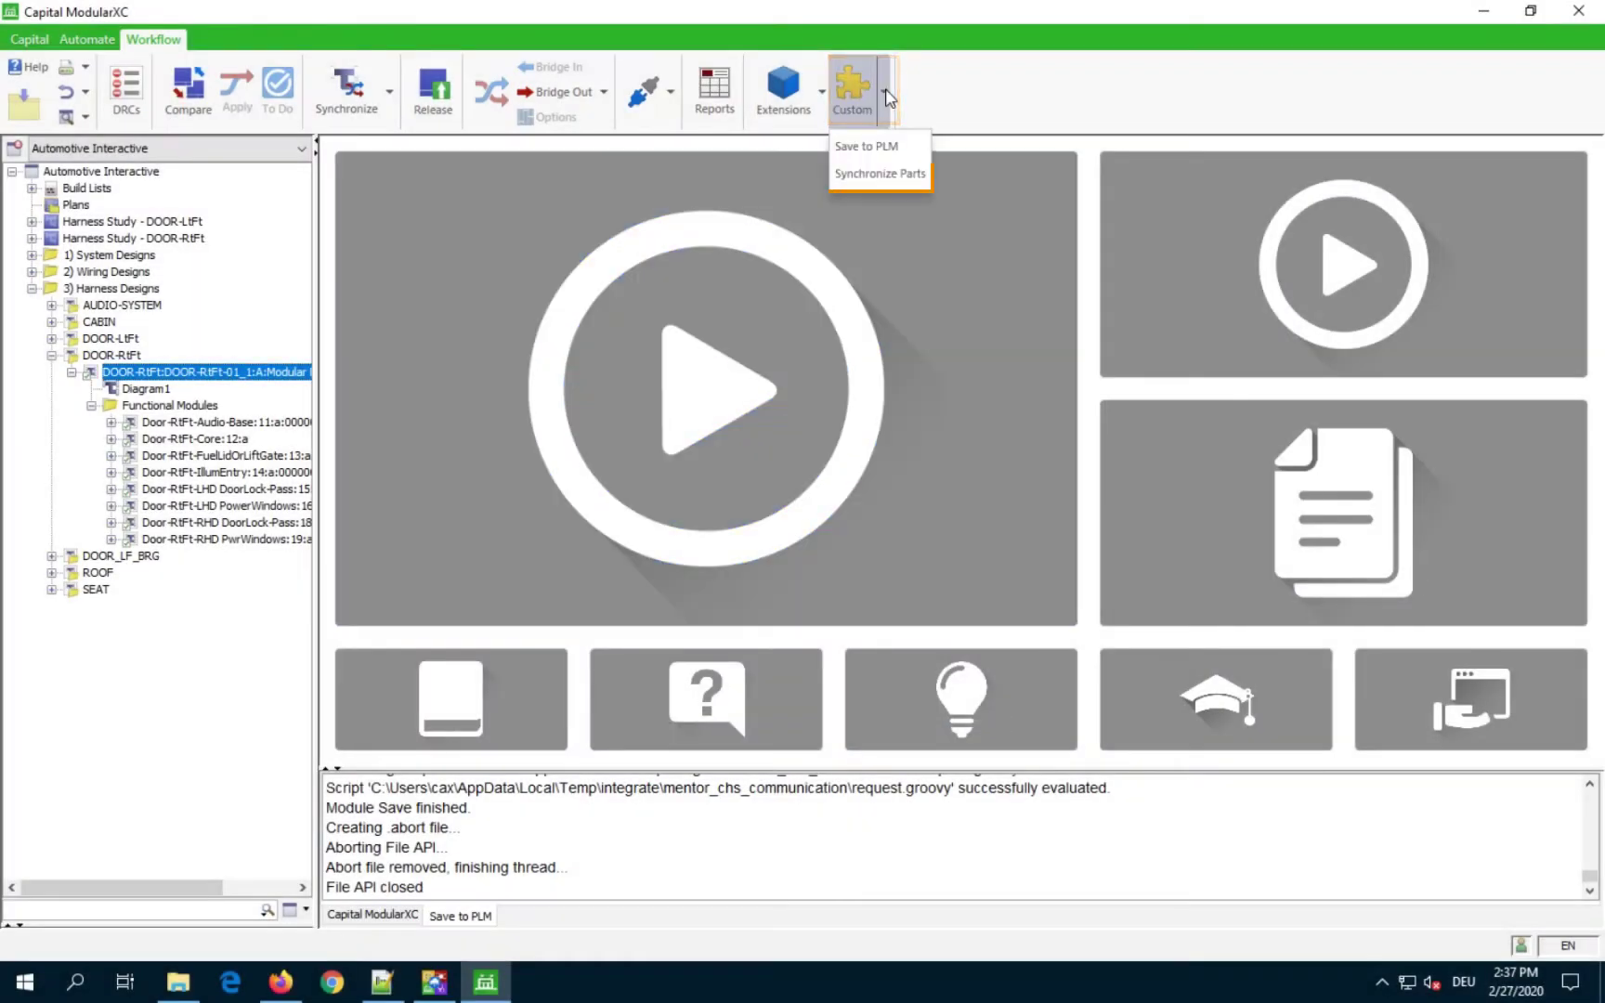
pyautogui.click(878, 175)
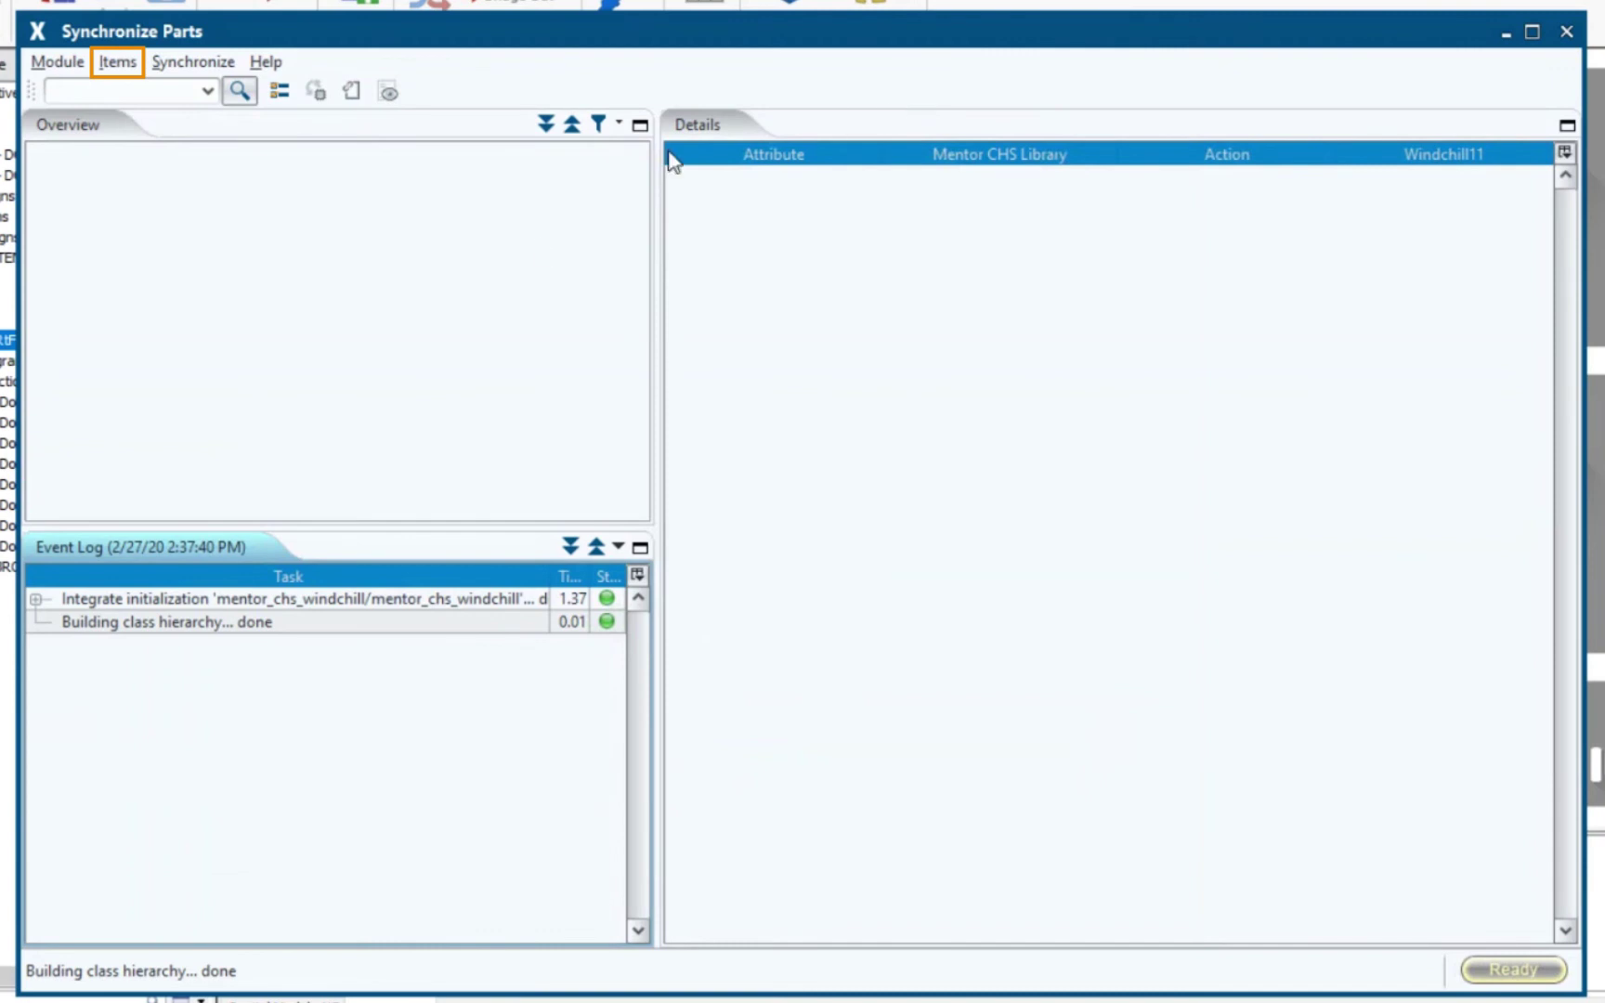
pyautogui.click(113, 65)
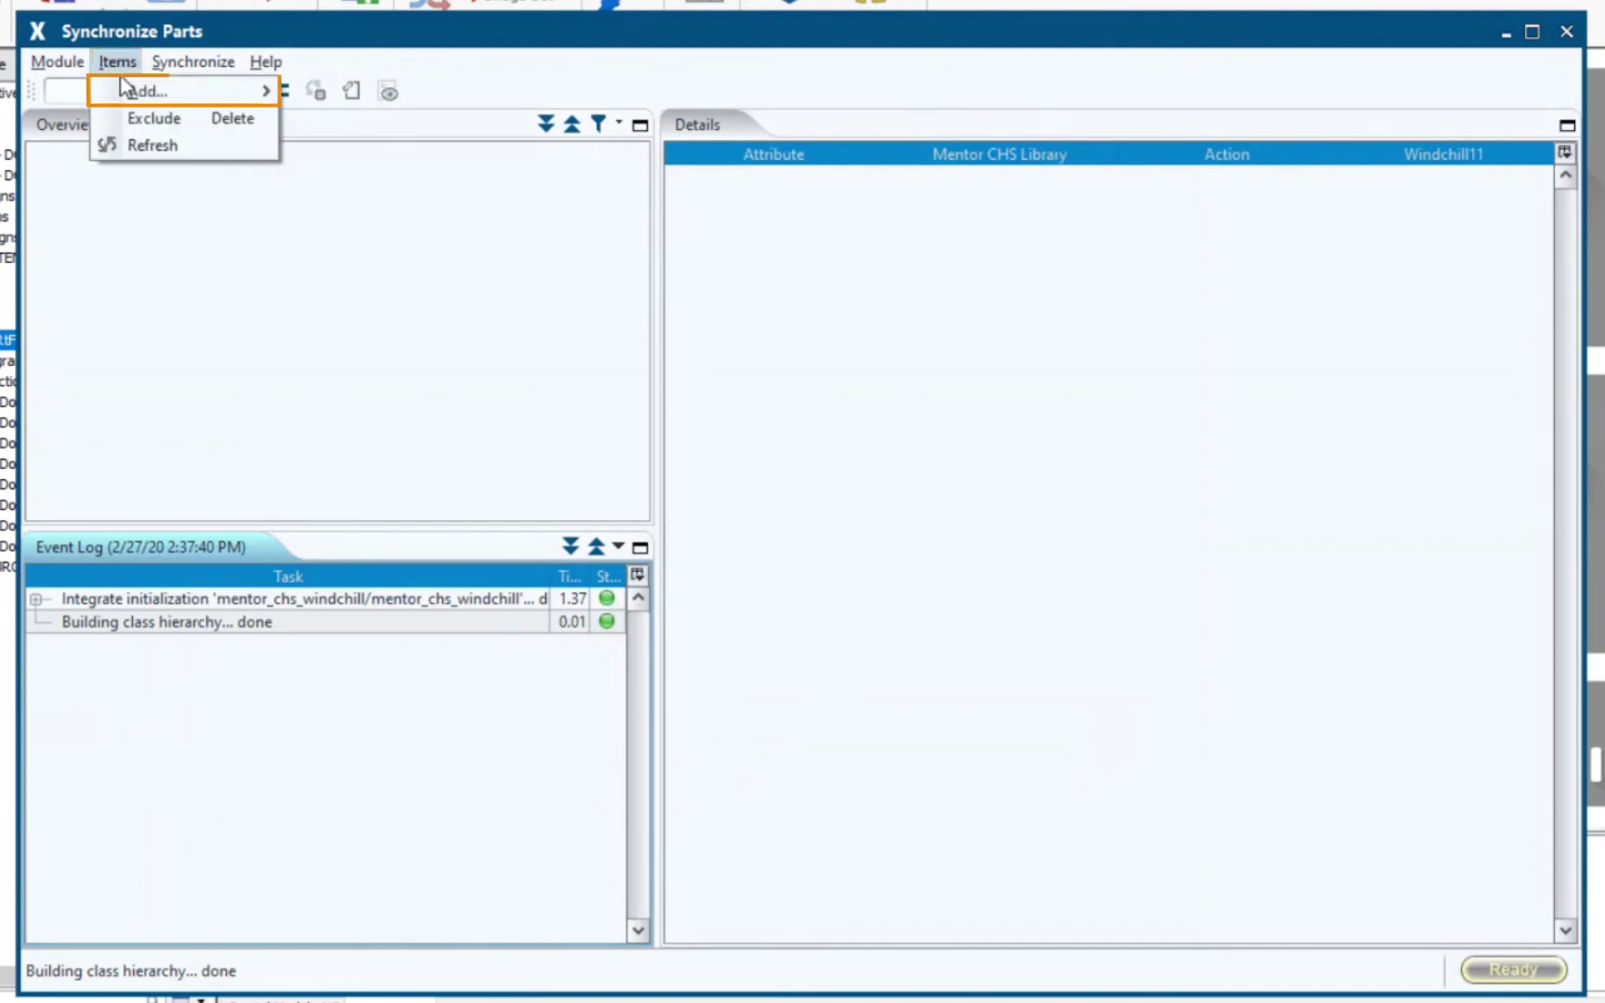
pyautogui.moveTo(153, 92)
pyautogui.moveTo(360, 130)
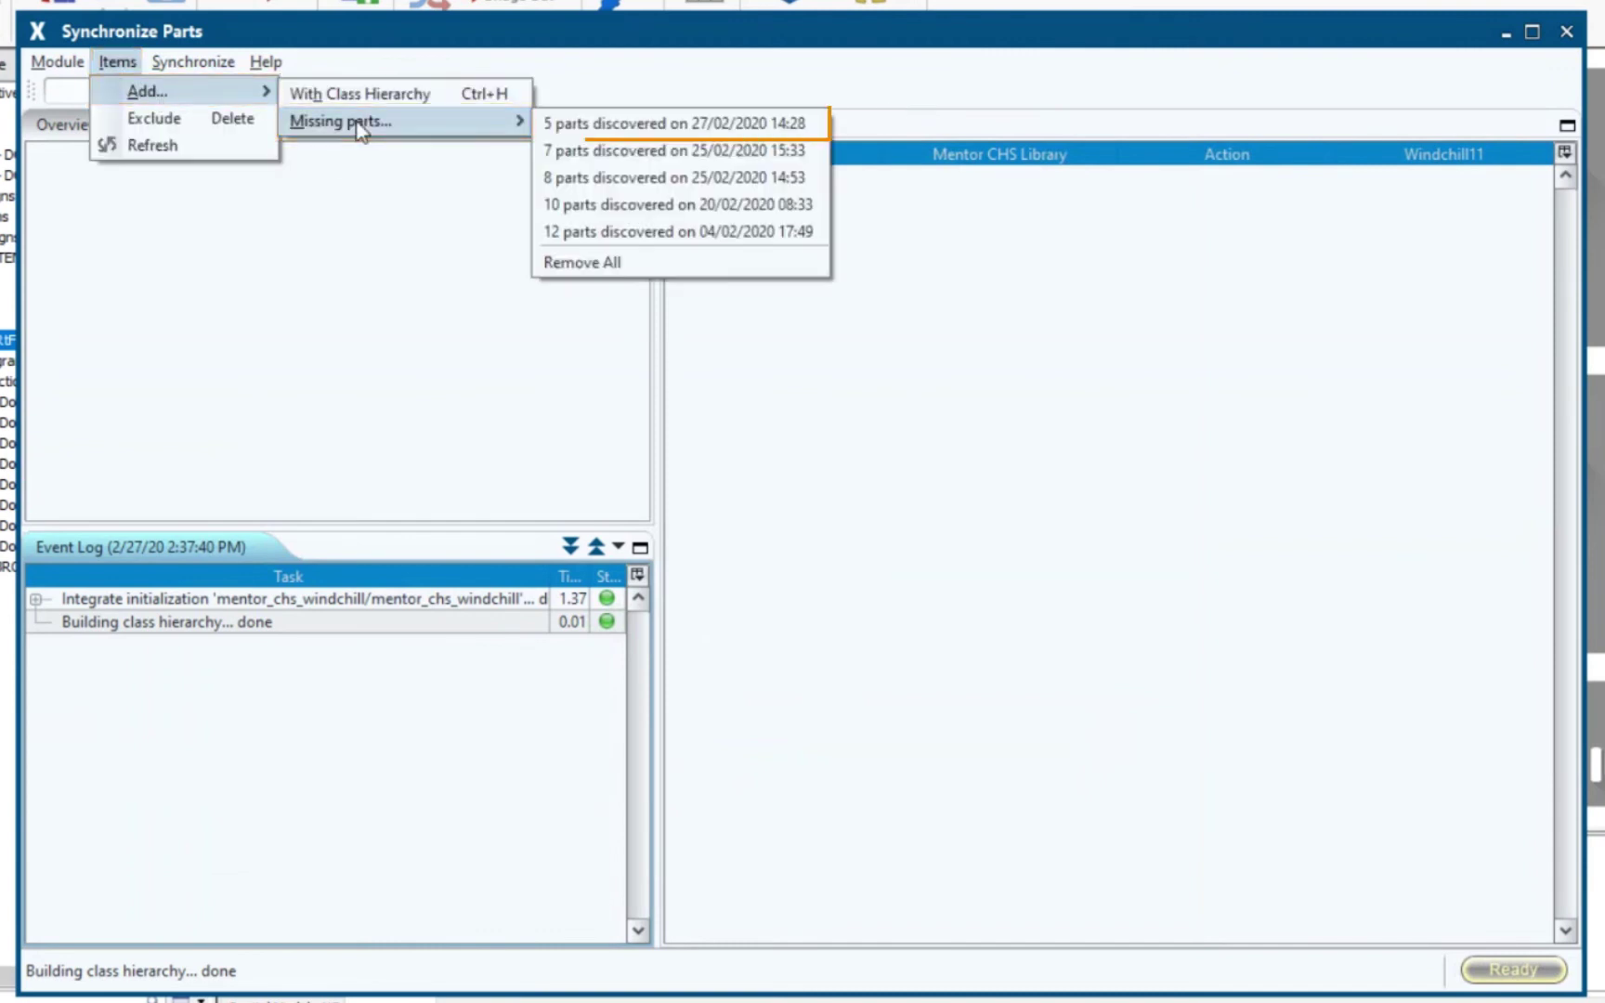
pyautogui.click(701, 130)
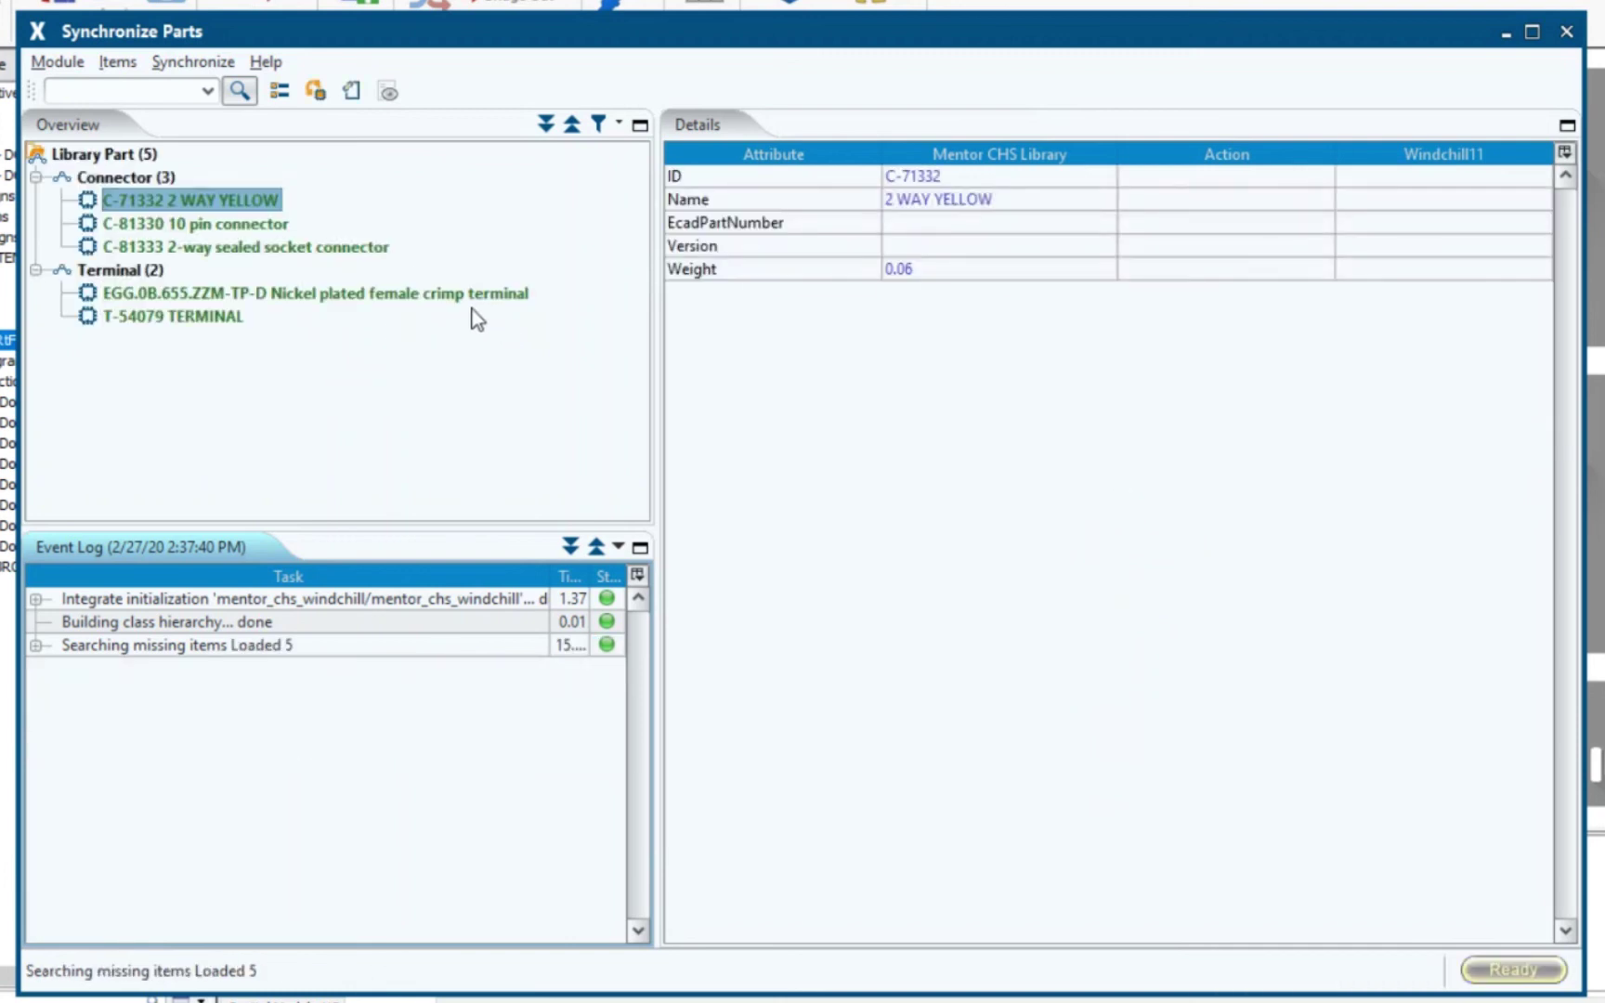
# - Synchronize terminal T-54079 and the 2-way sealed socket connector C-81333 to Windchill
pyautogui.click(176, 315)
pyautogui.keyDown('ctrl'); pyautogui.click(294, 246); pyautogui.keyUp('ctrl')
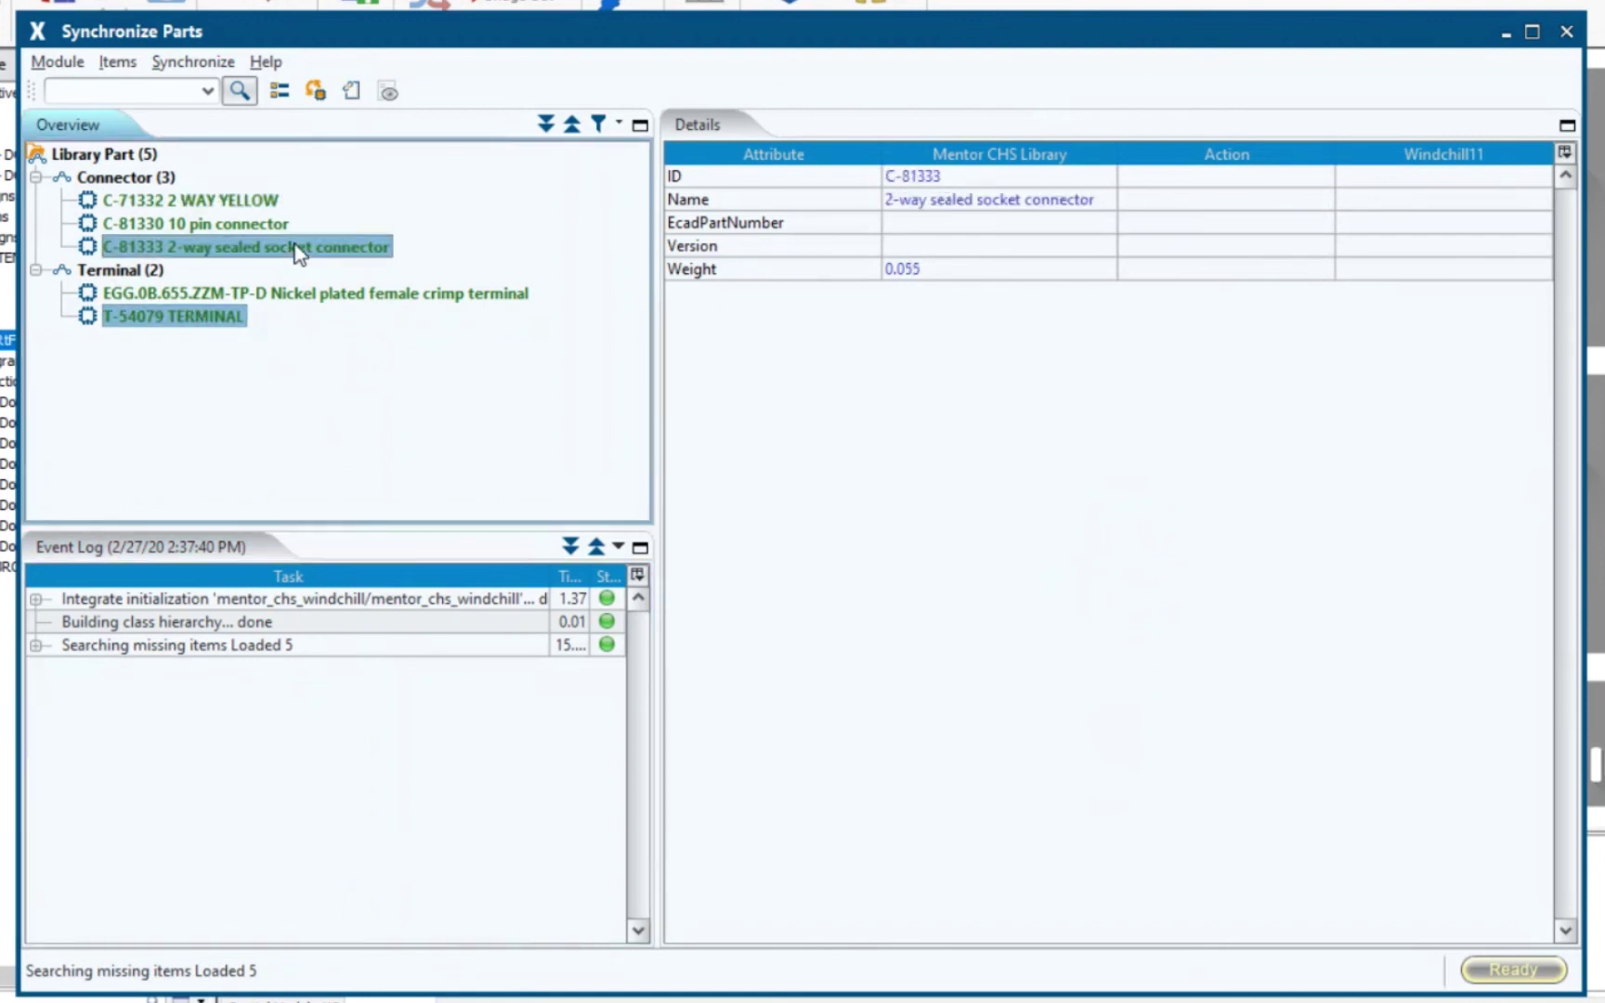
pyautogui.rightClick(297, 251)
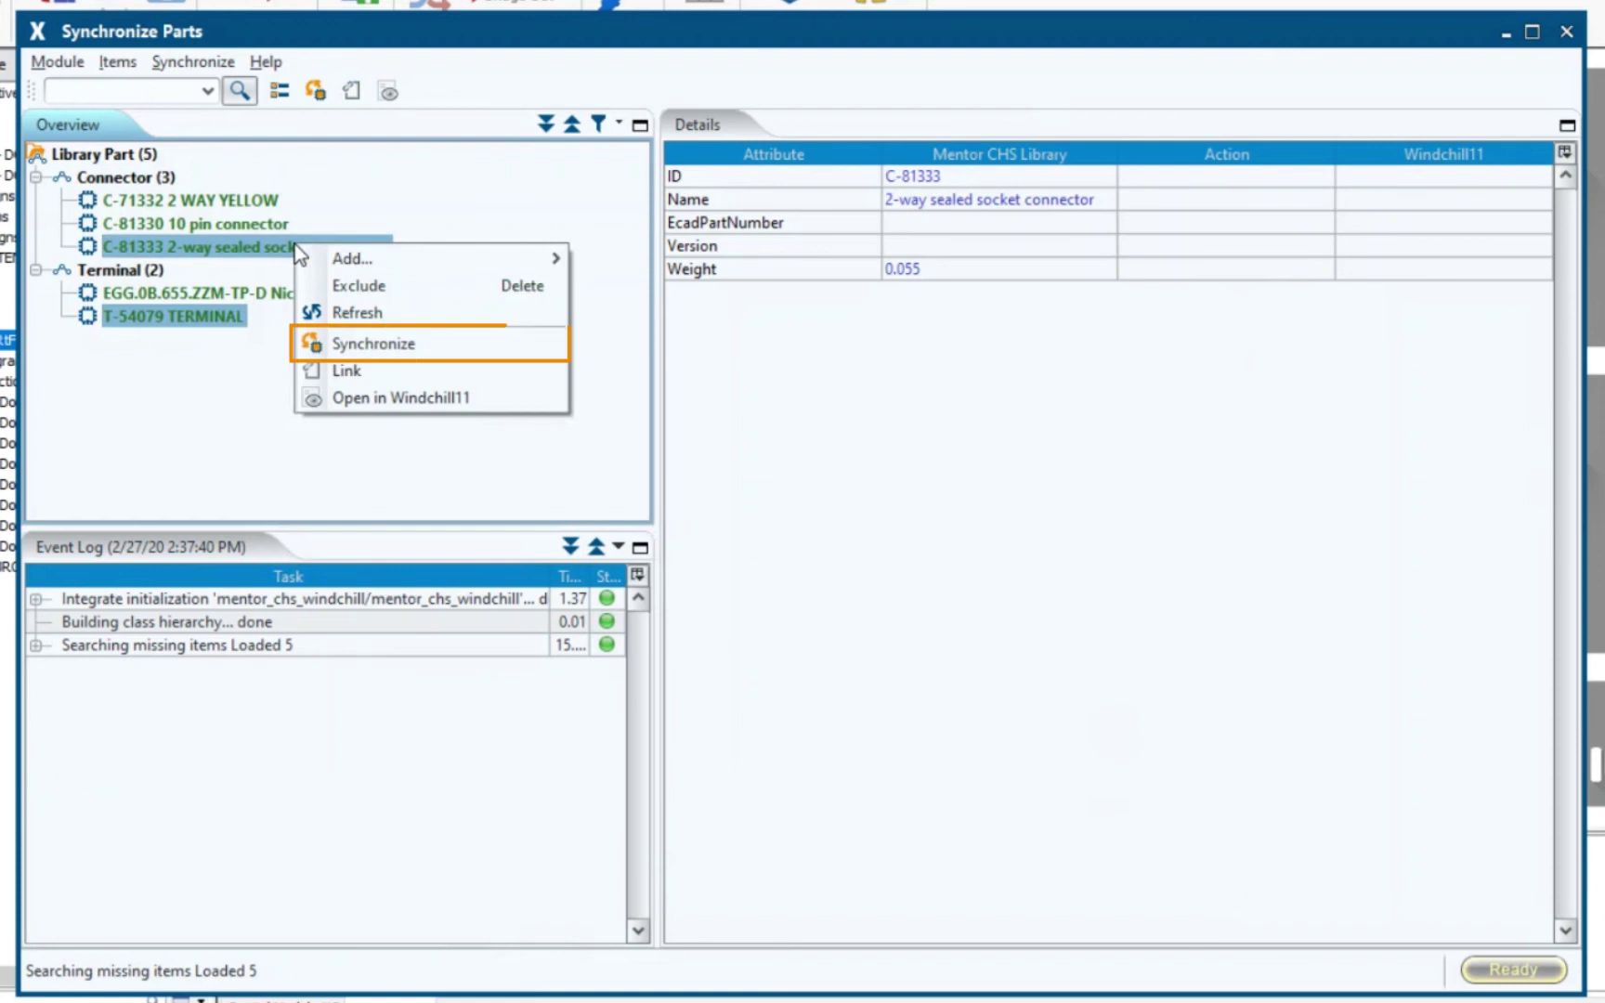
pyautogui.click(498, 349)
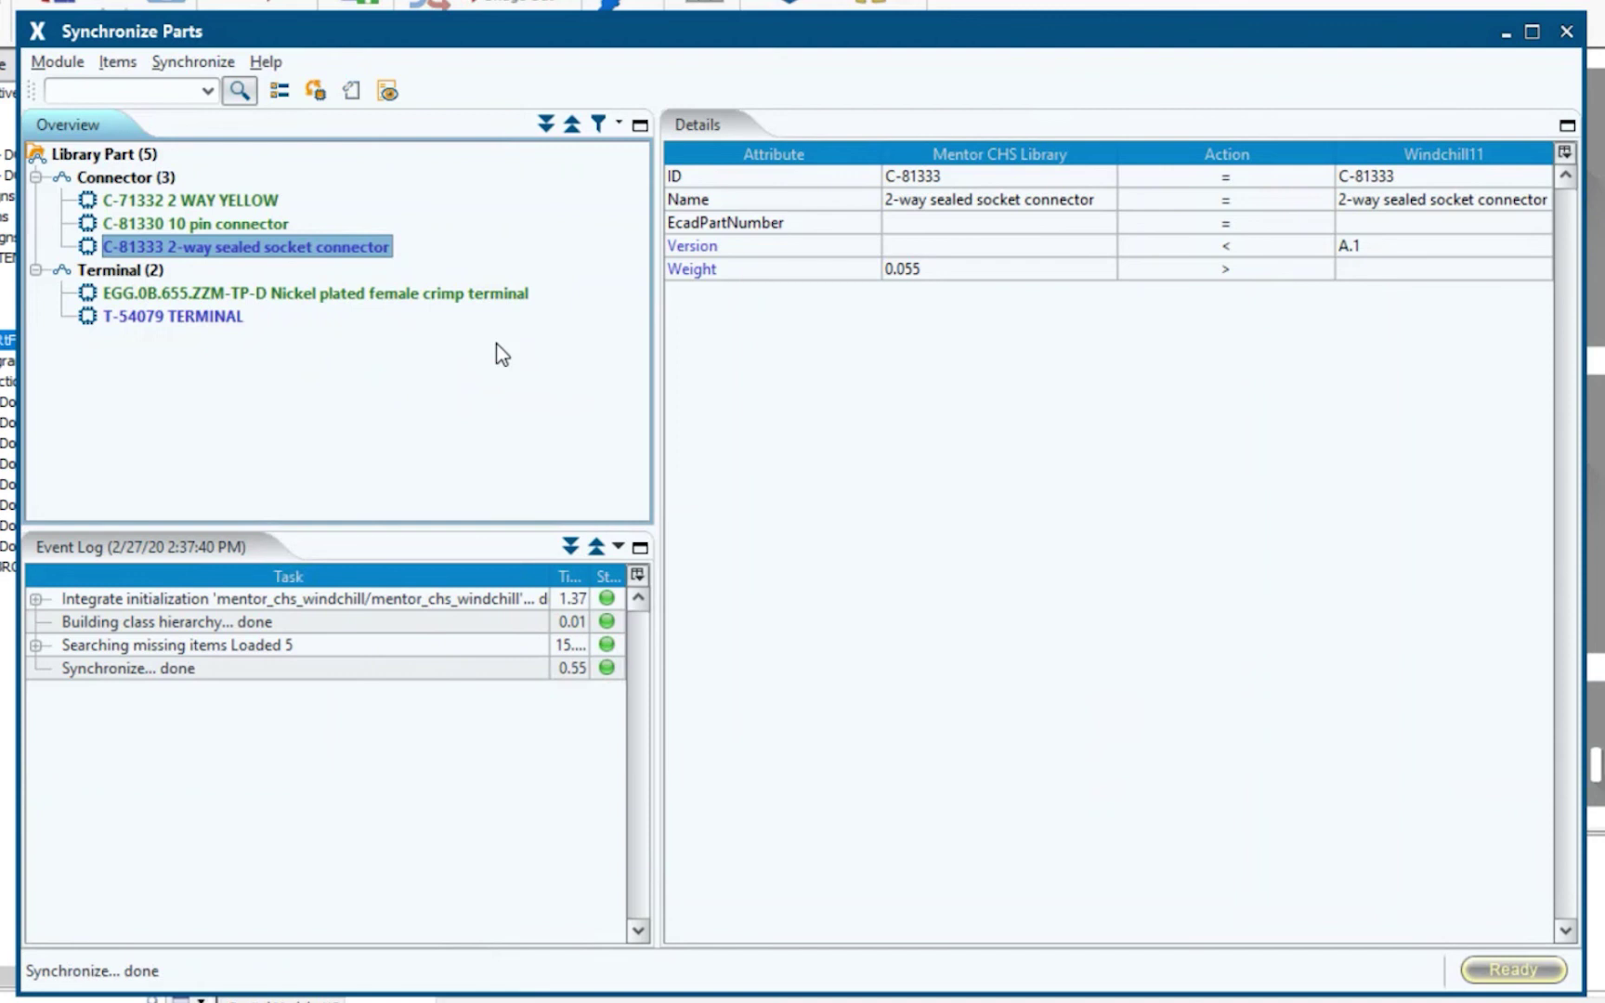
# - Open connector C-81333 in Windchill and bring up its part page in Firefox
pyautogui.rightClick(389, 249)
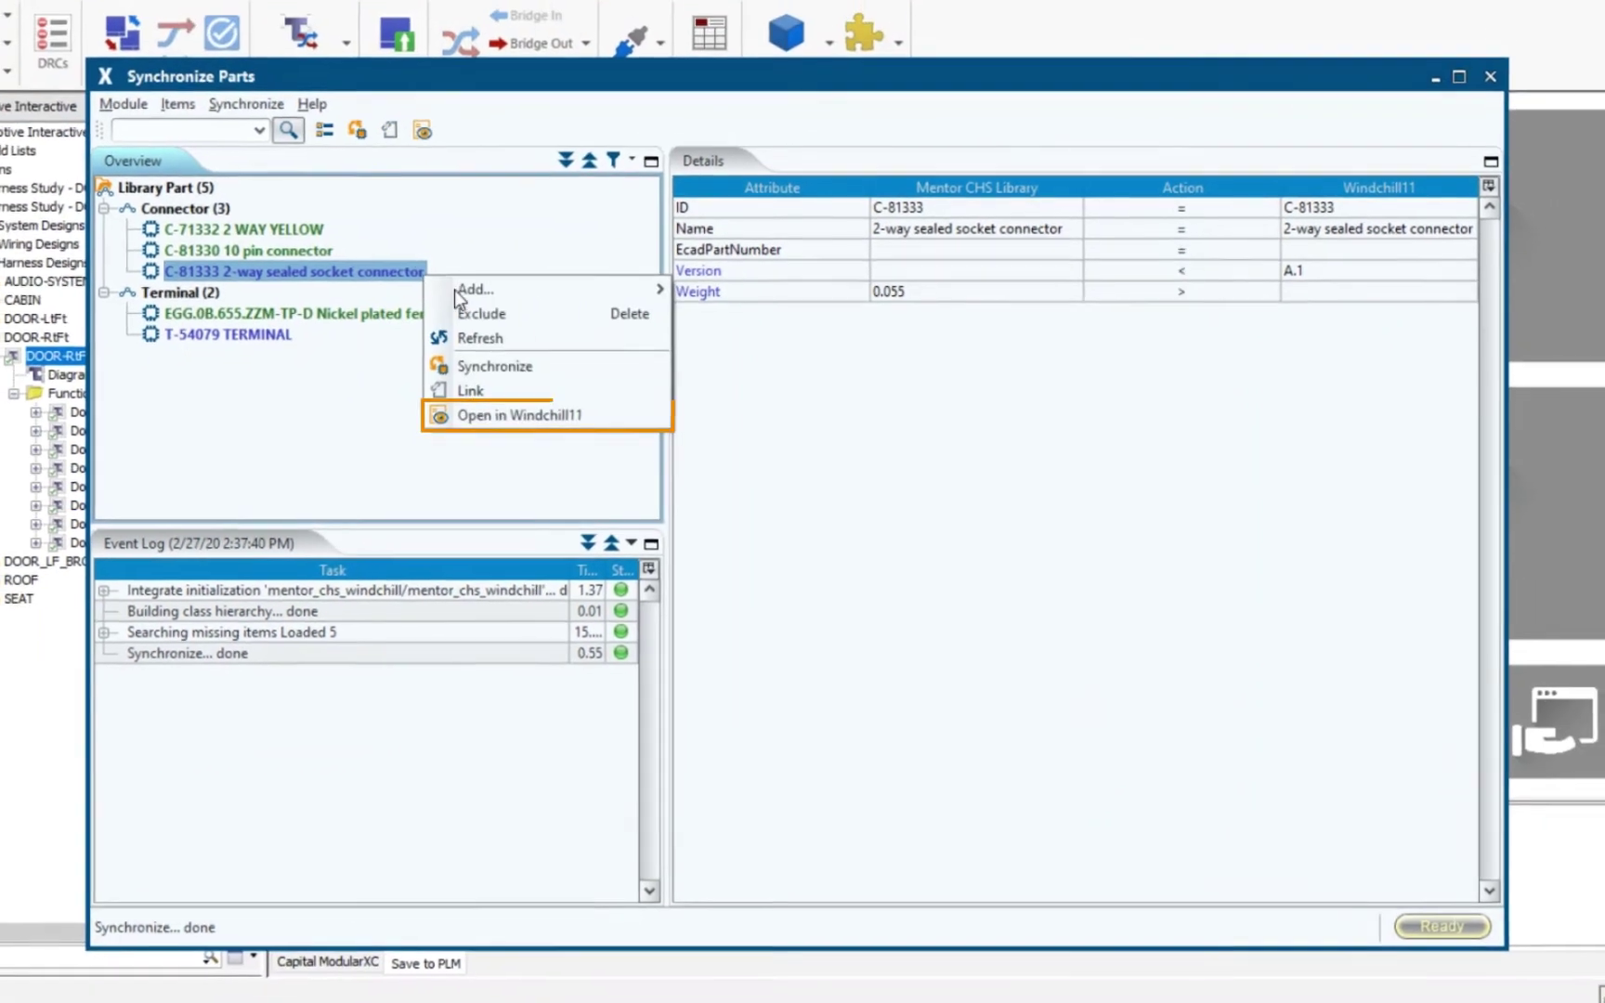
pyautogui.click(557, 415)
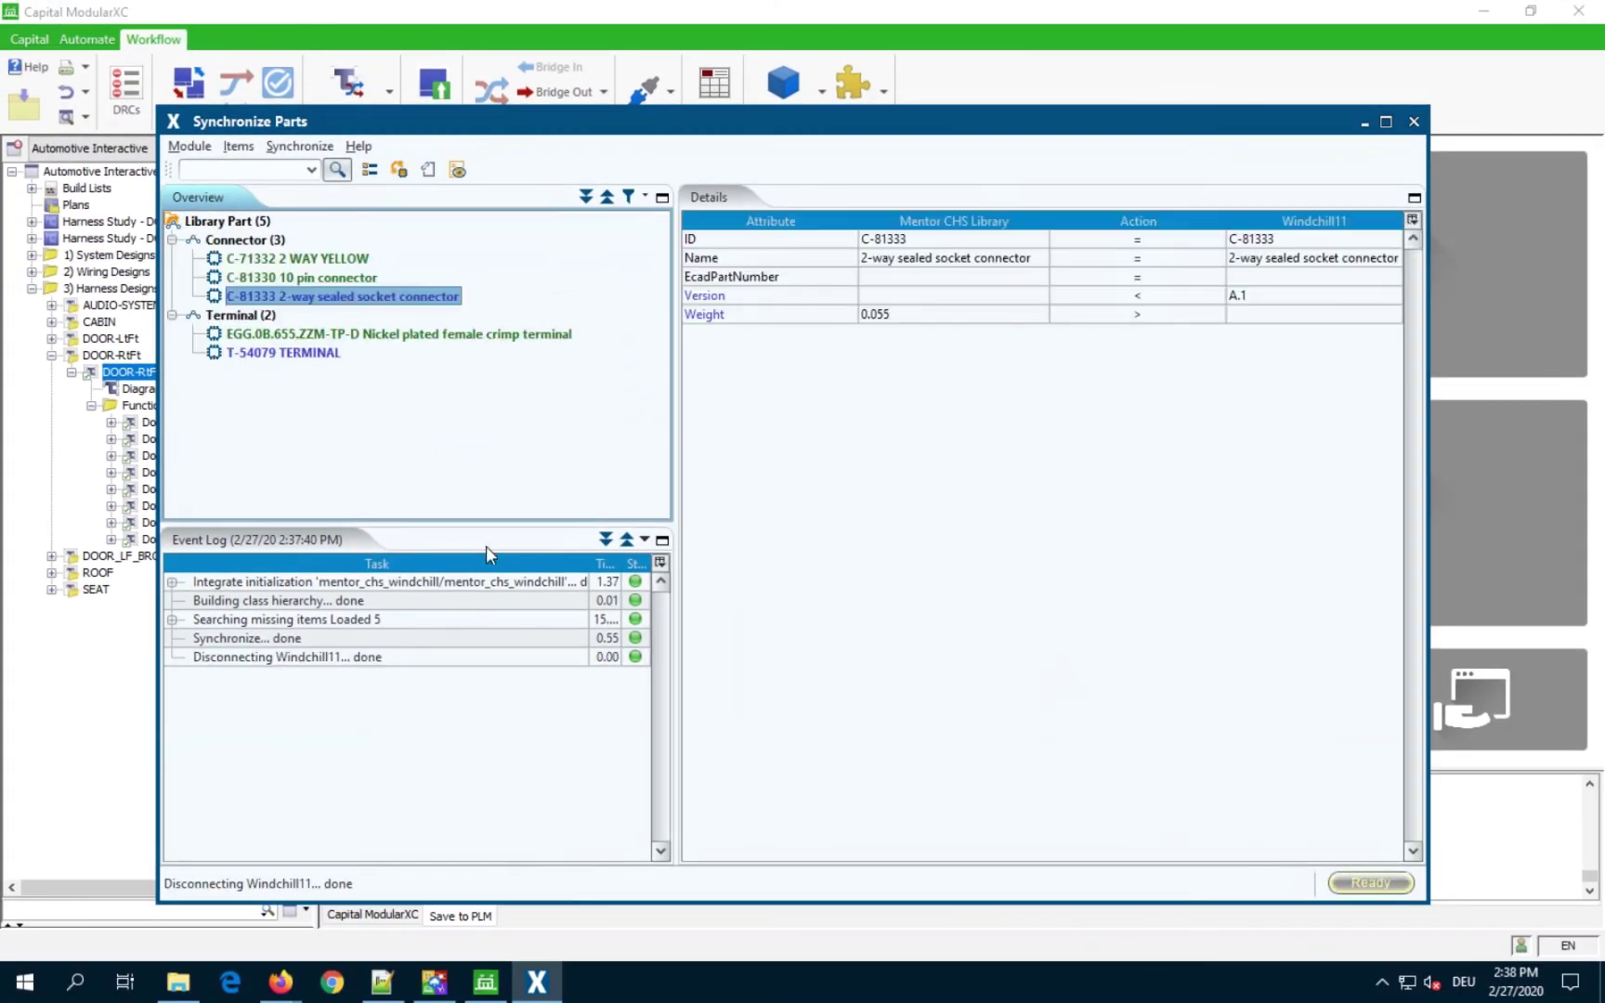
pyautogui.moveTo(288, 984)
pyautogui.click(333, 916)
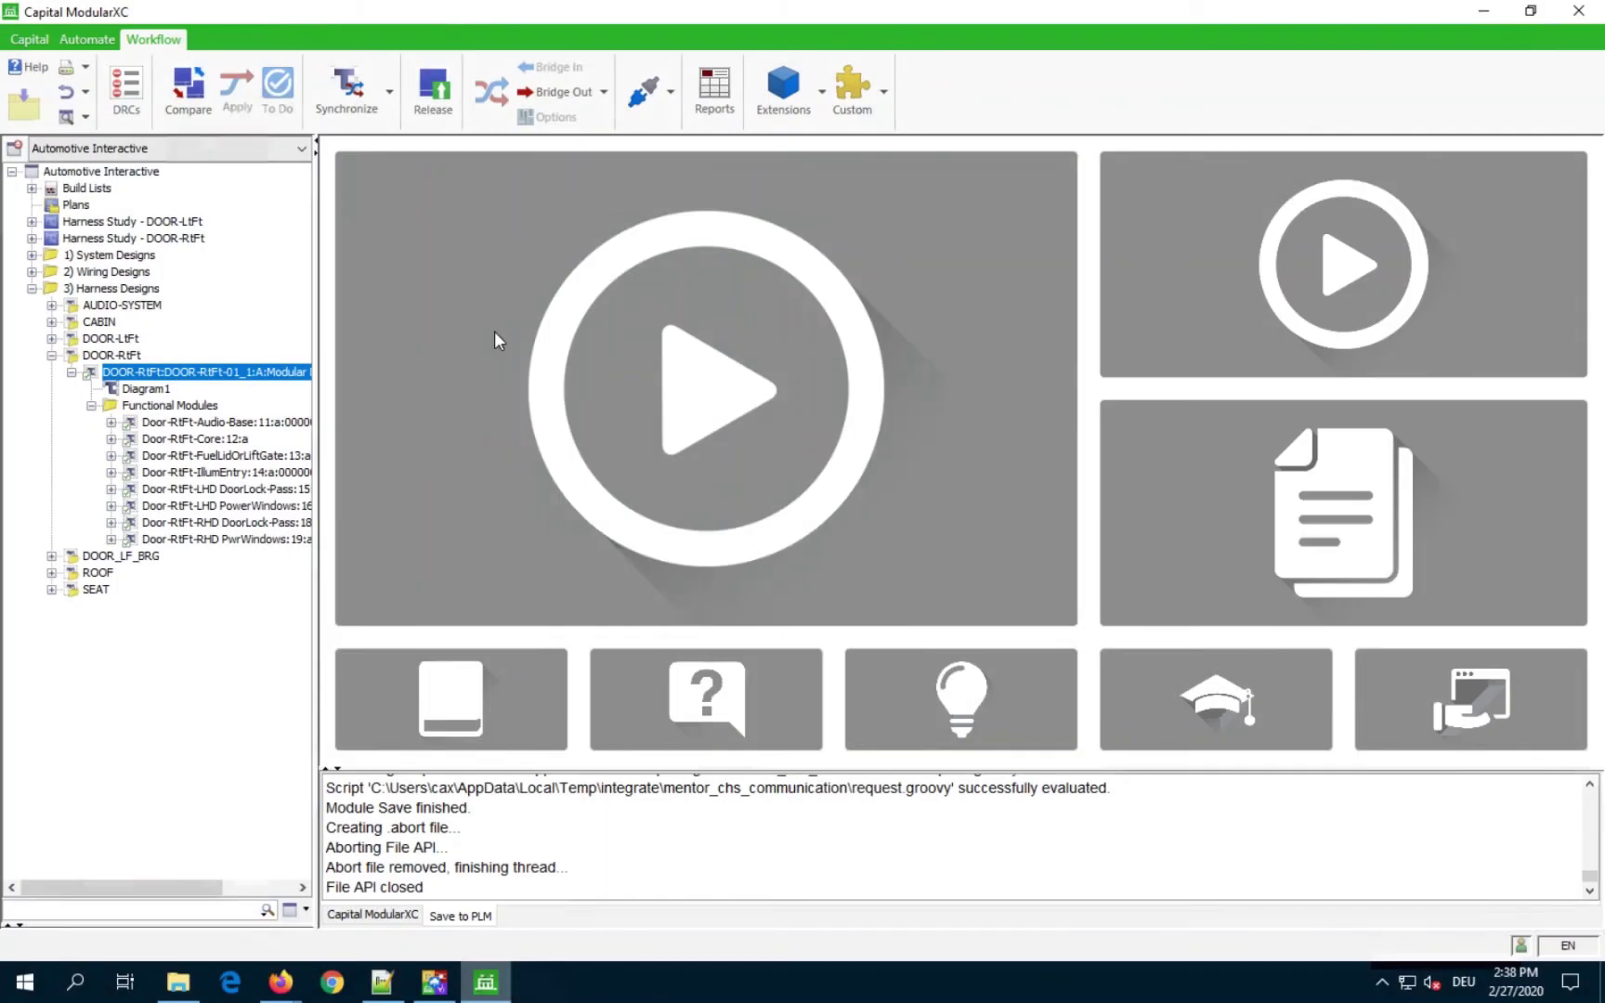
# - Launch Save to PLM for the DOOR-RtFt design, include the BOM for all assigned groups, and apply
pyautogui.click(885, 90)
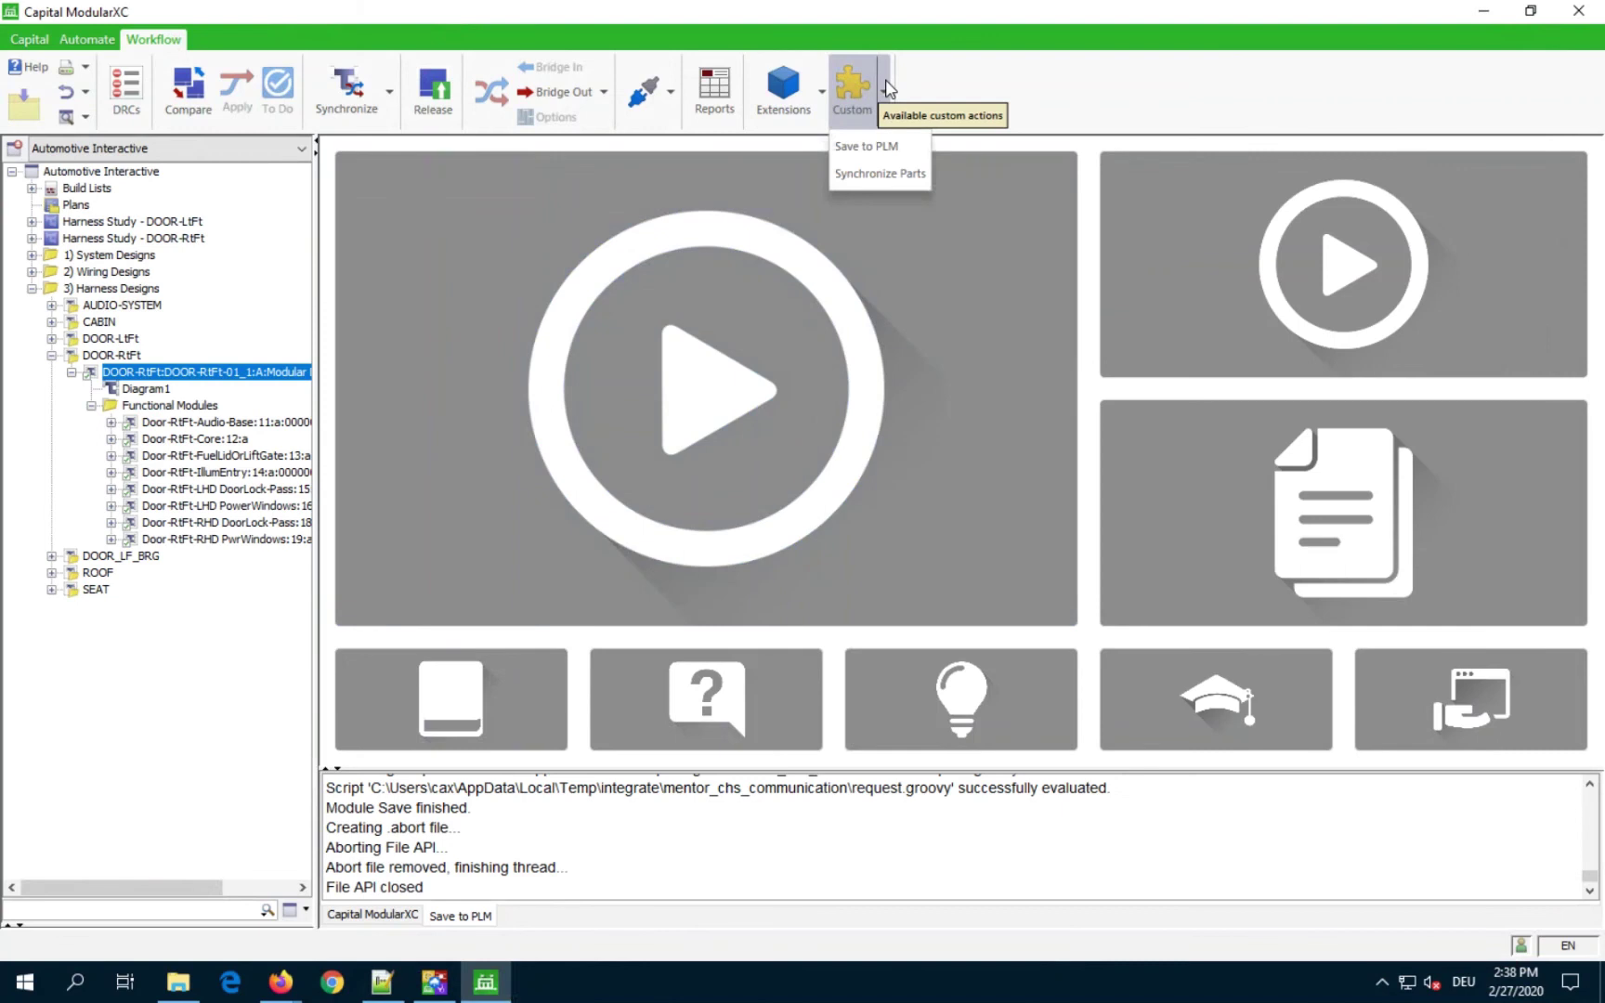
pyautogui.click(868, 147)
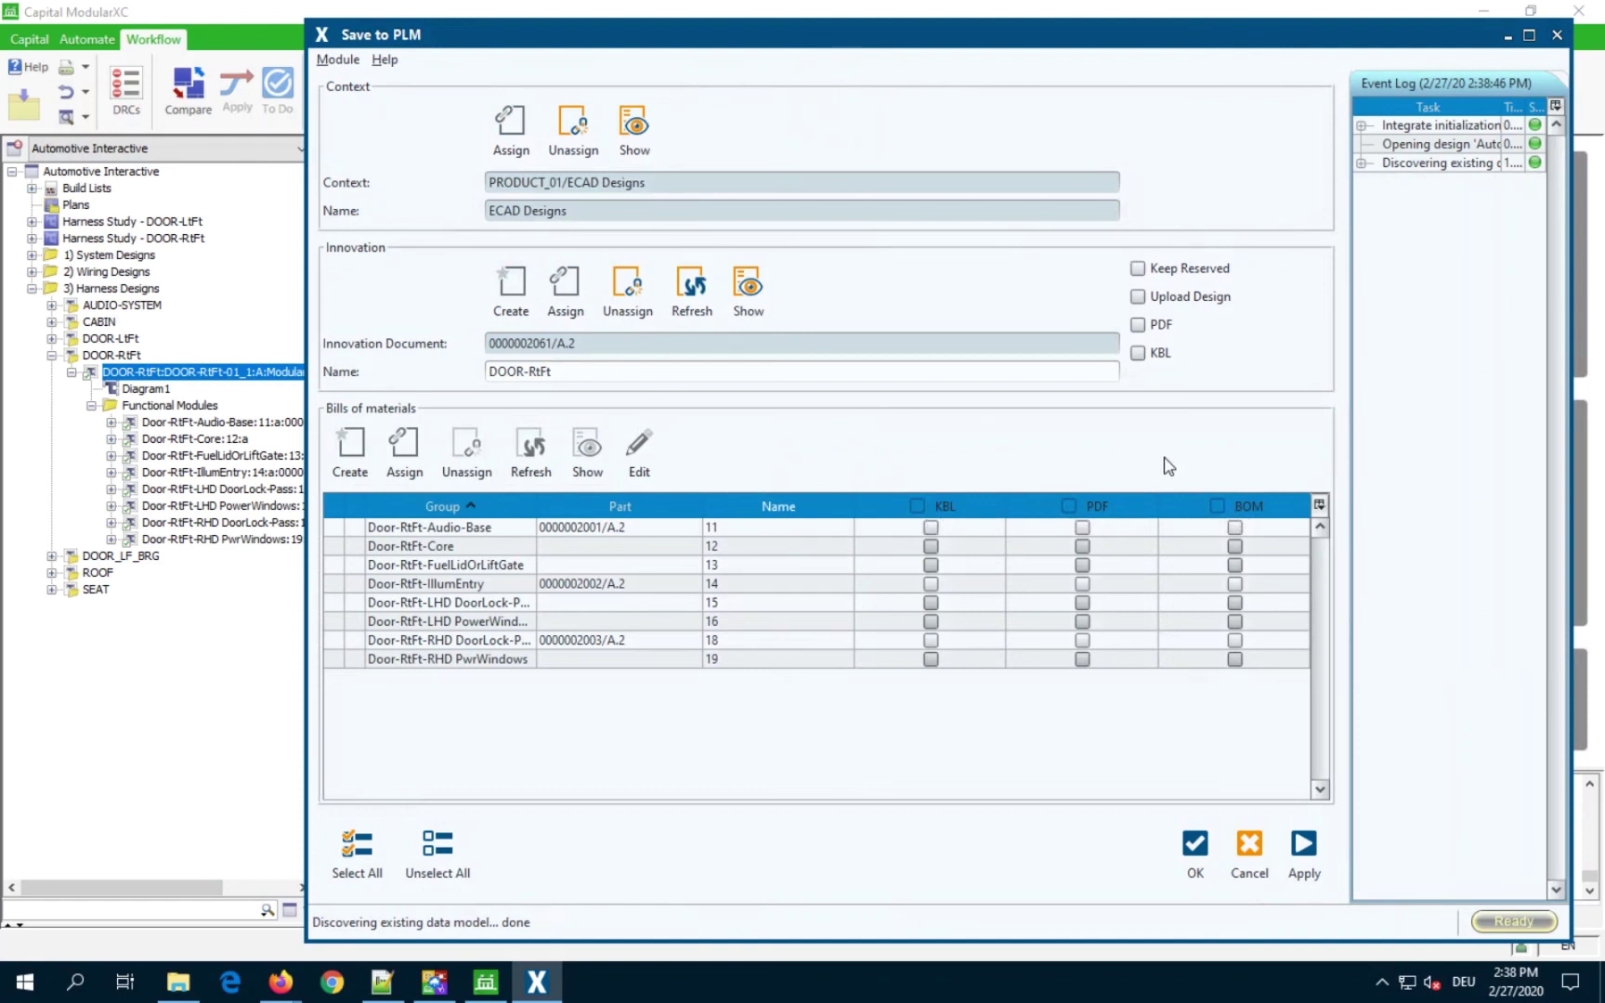
pyautogui.click(1217, 506)
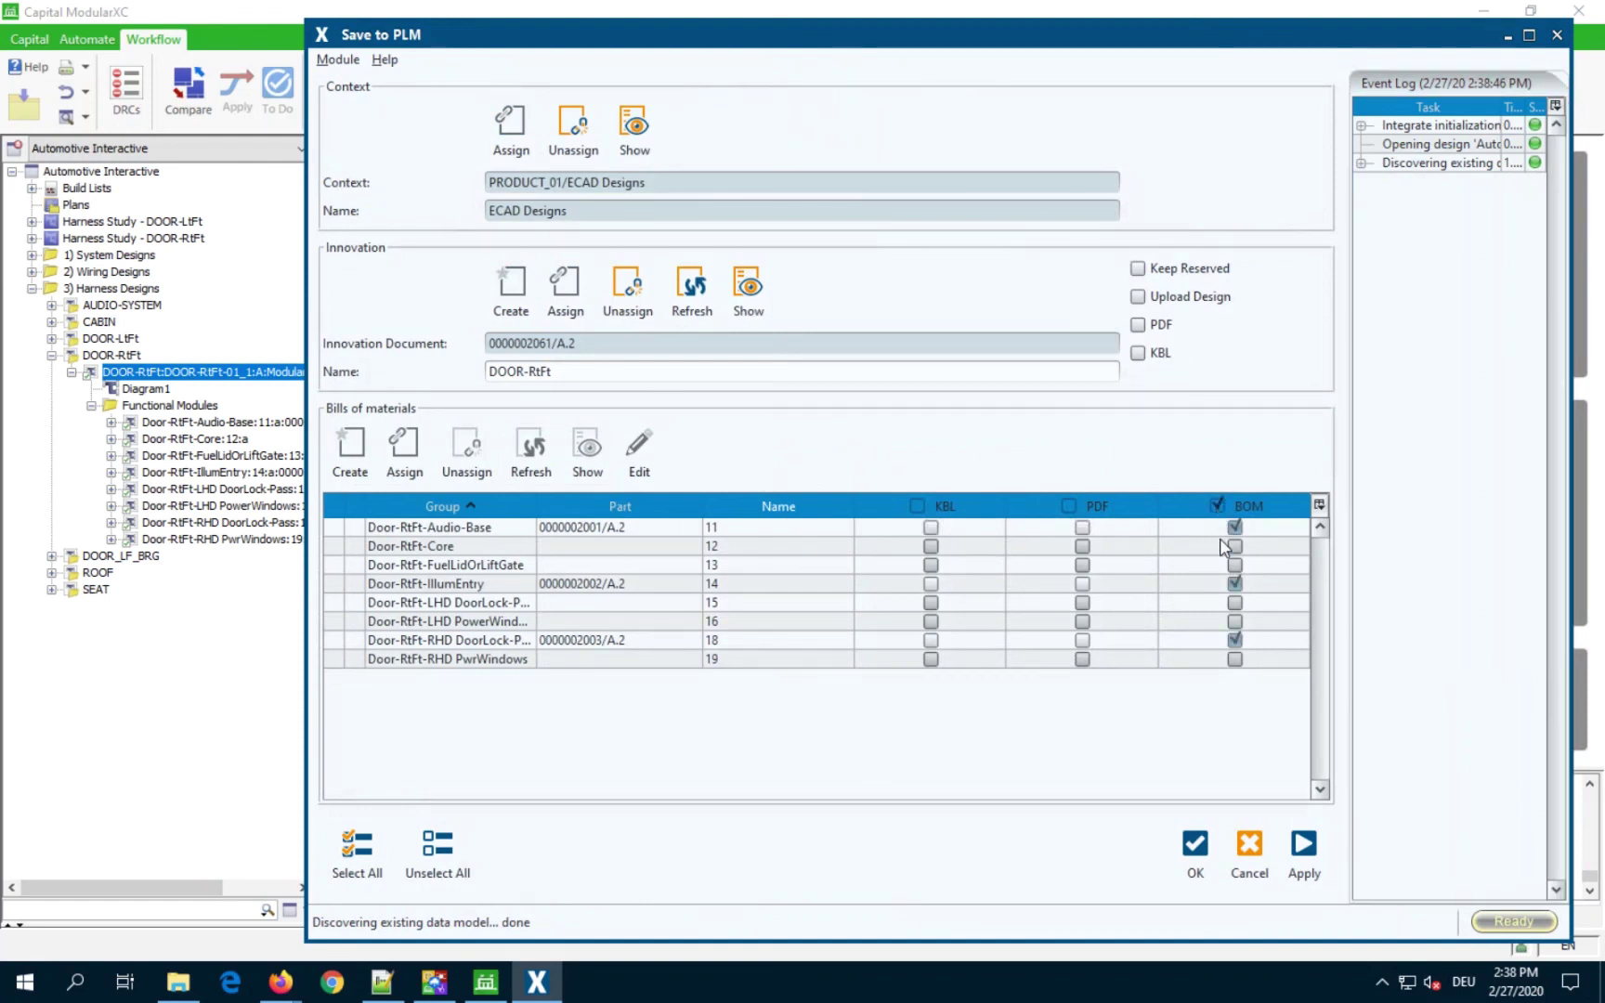
pyautogui.click(1305, 846)
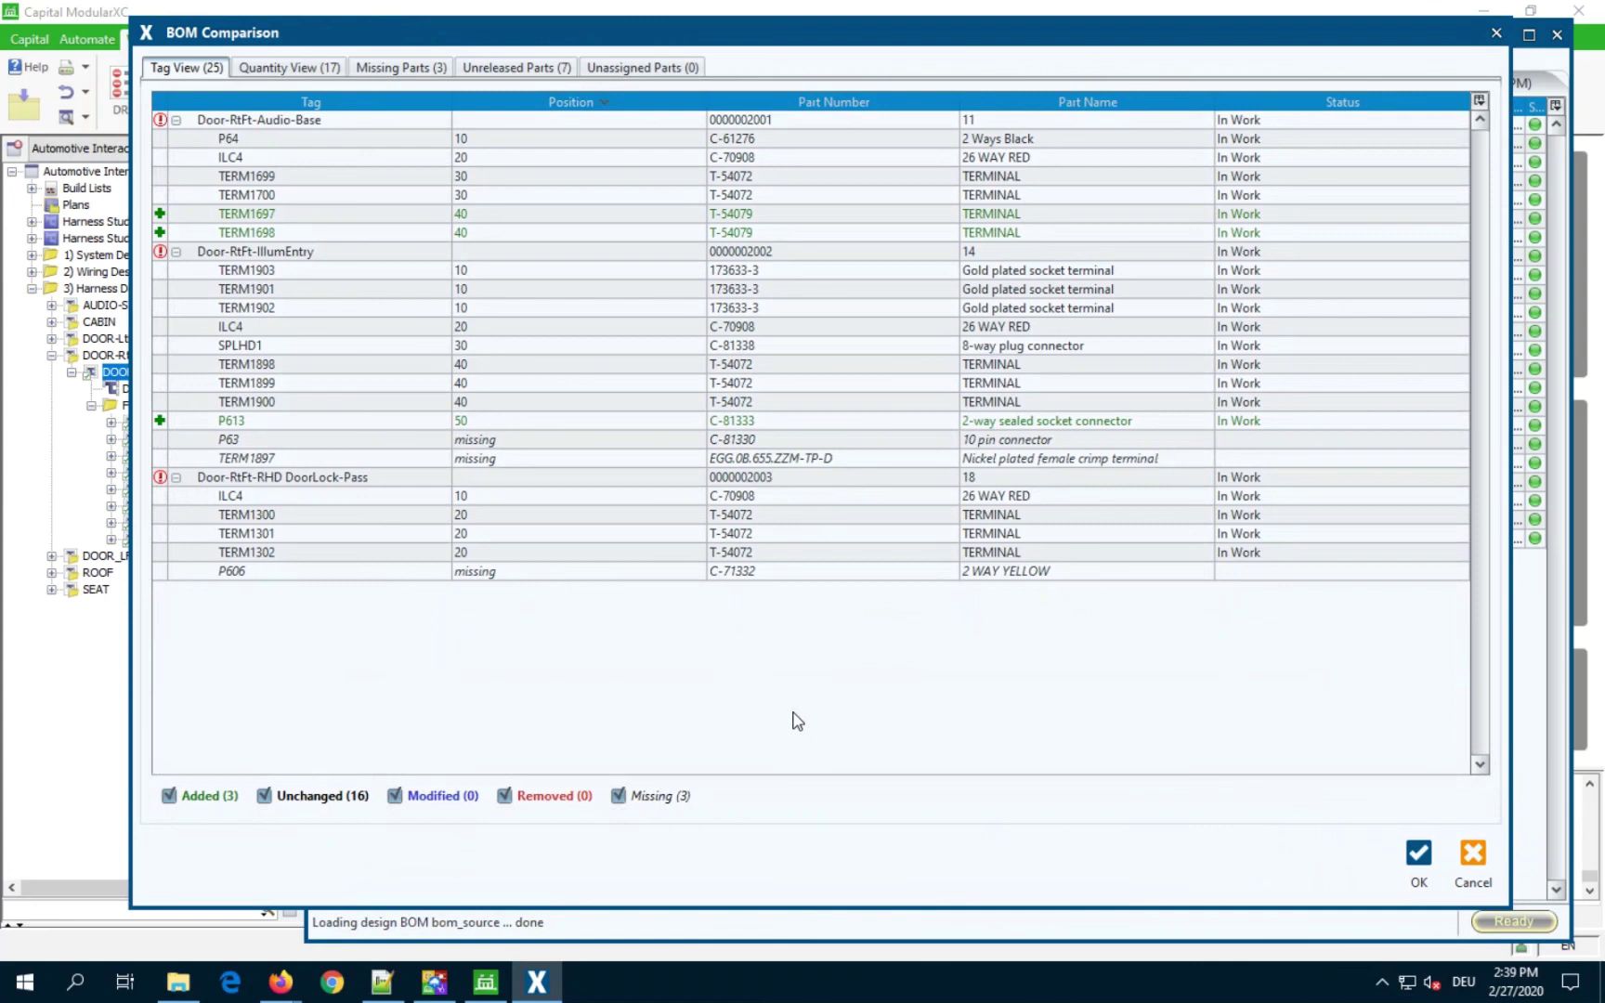
# - Hide unchanged and missing entries in the BOM comparison's tag and quantity views, and accept the comparison to upload the changes
pyautogui.click(291, 800)
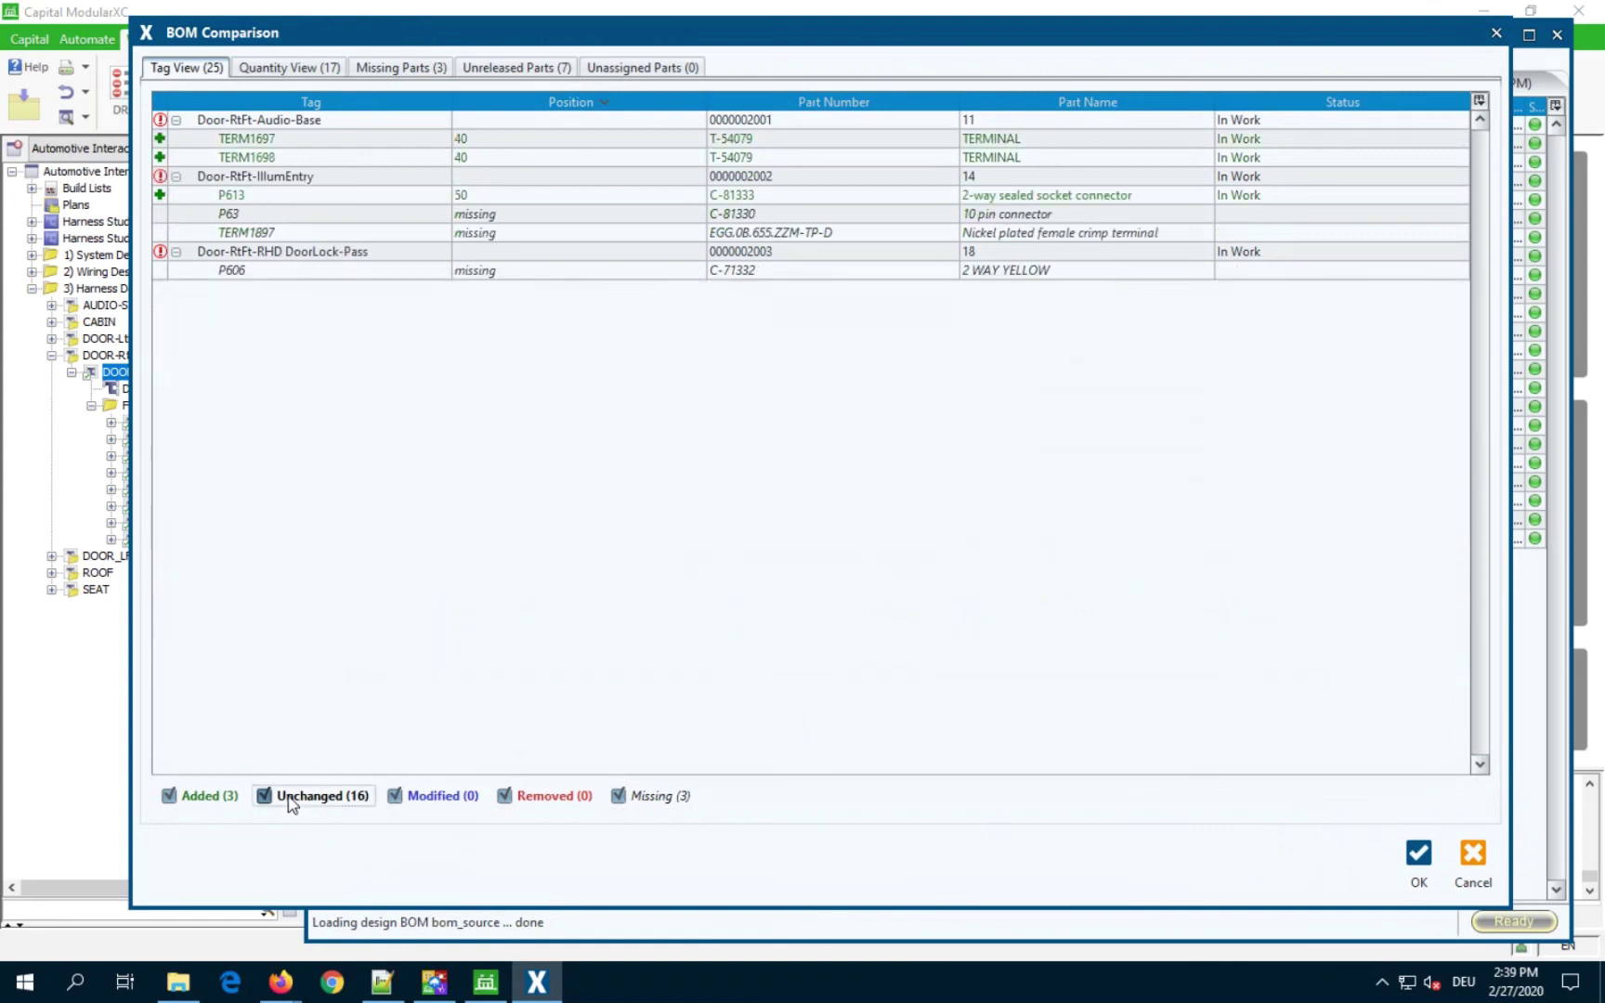
pyautogui.click(647, 800)
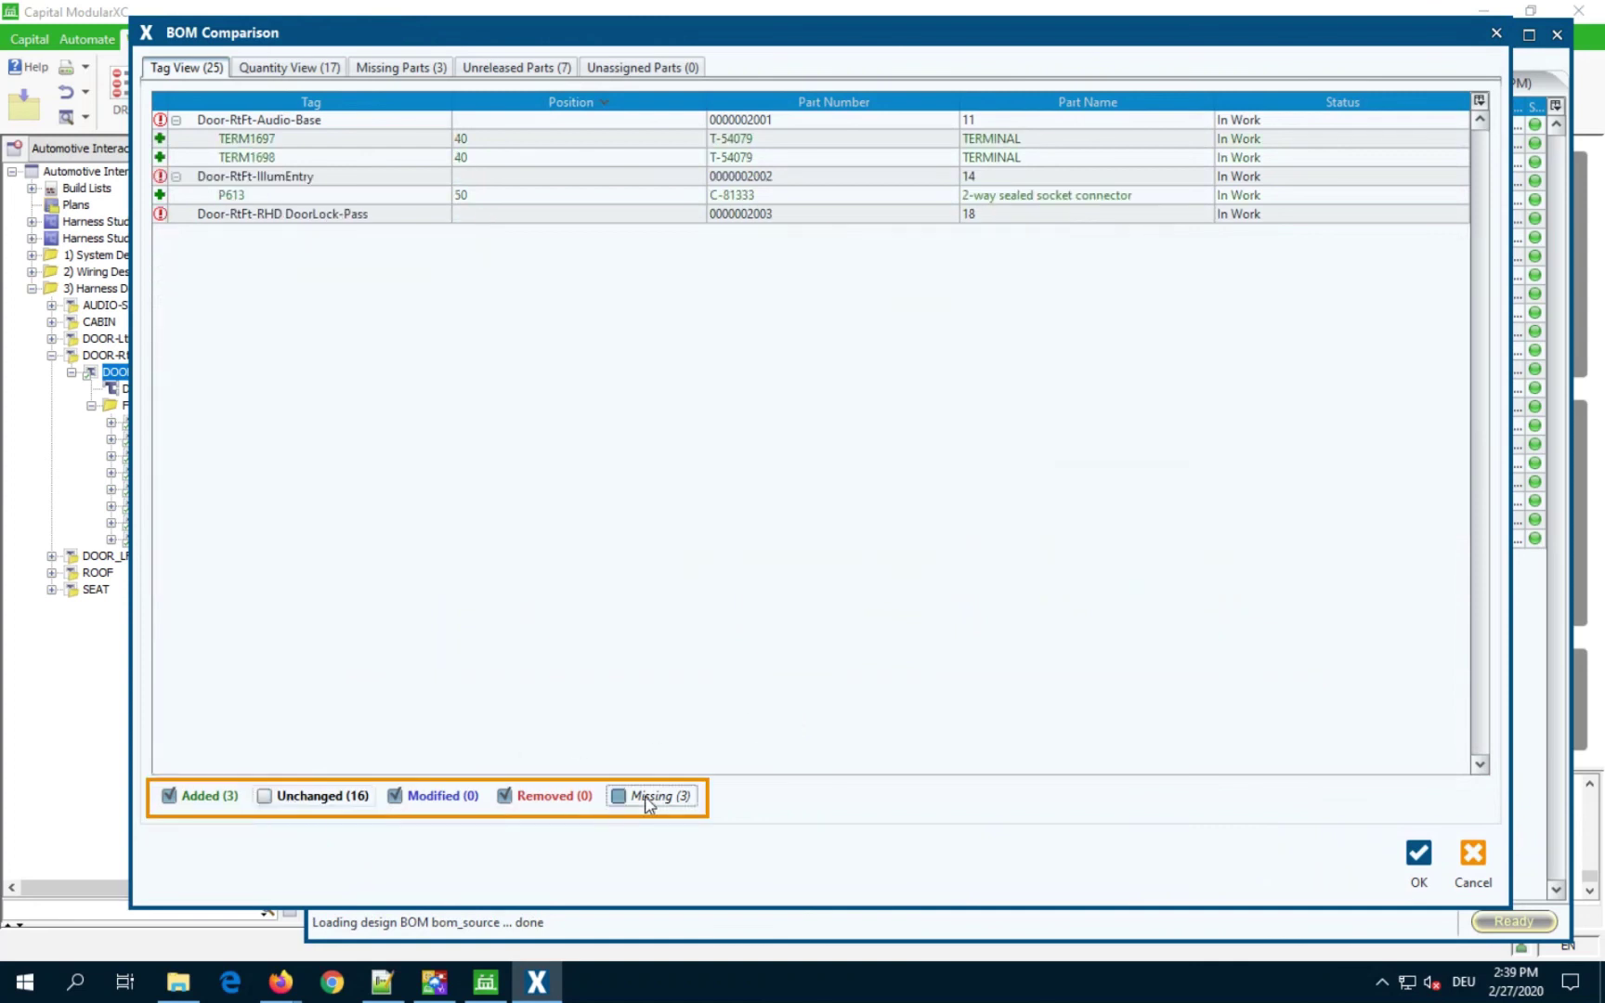
pyautogui.click(293, 72)
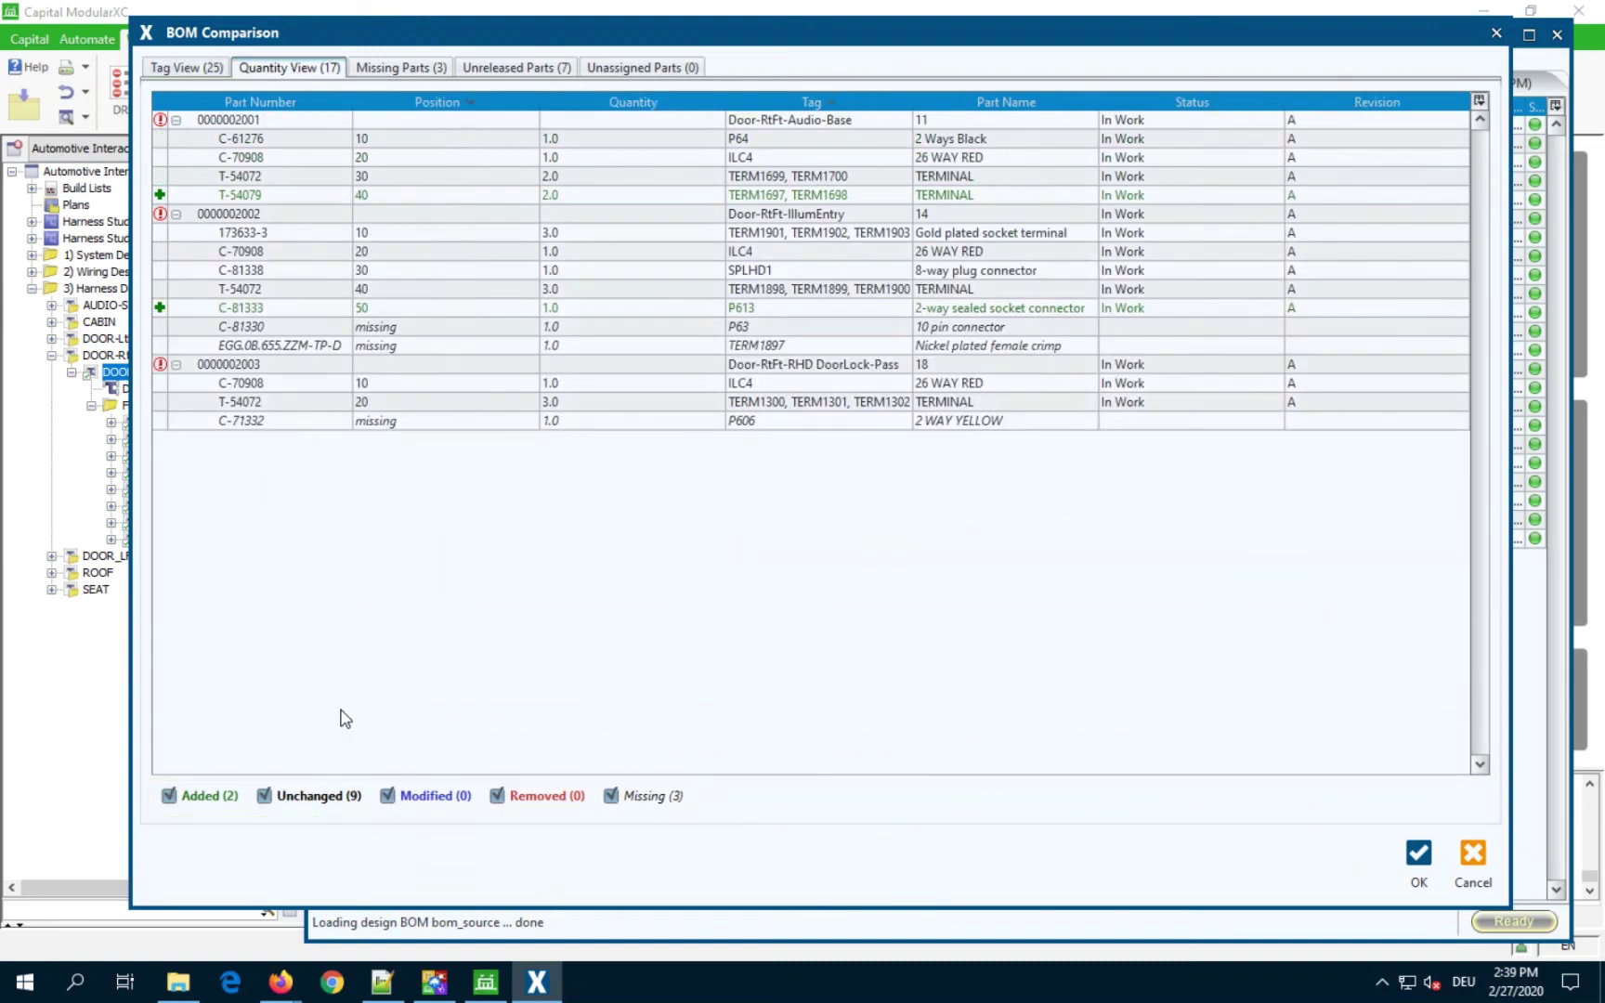
pyautogui.click(264, 796)
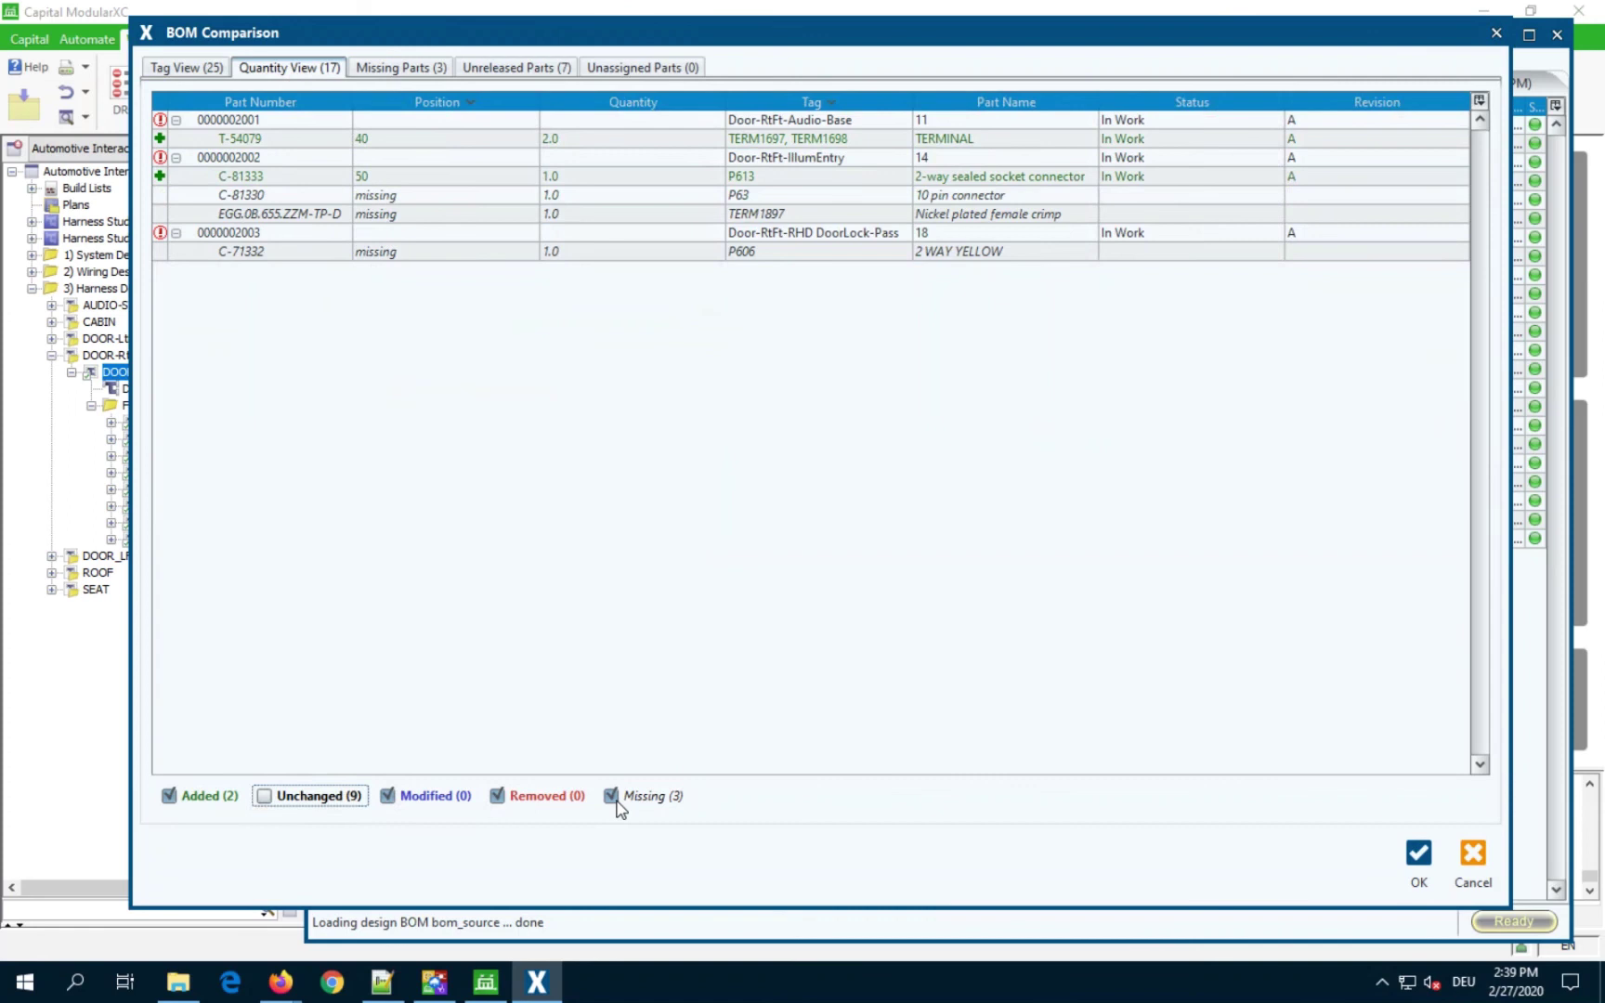
pyautogui.click(612, 796)
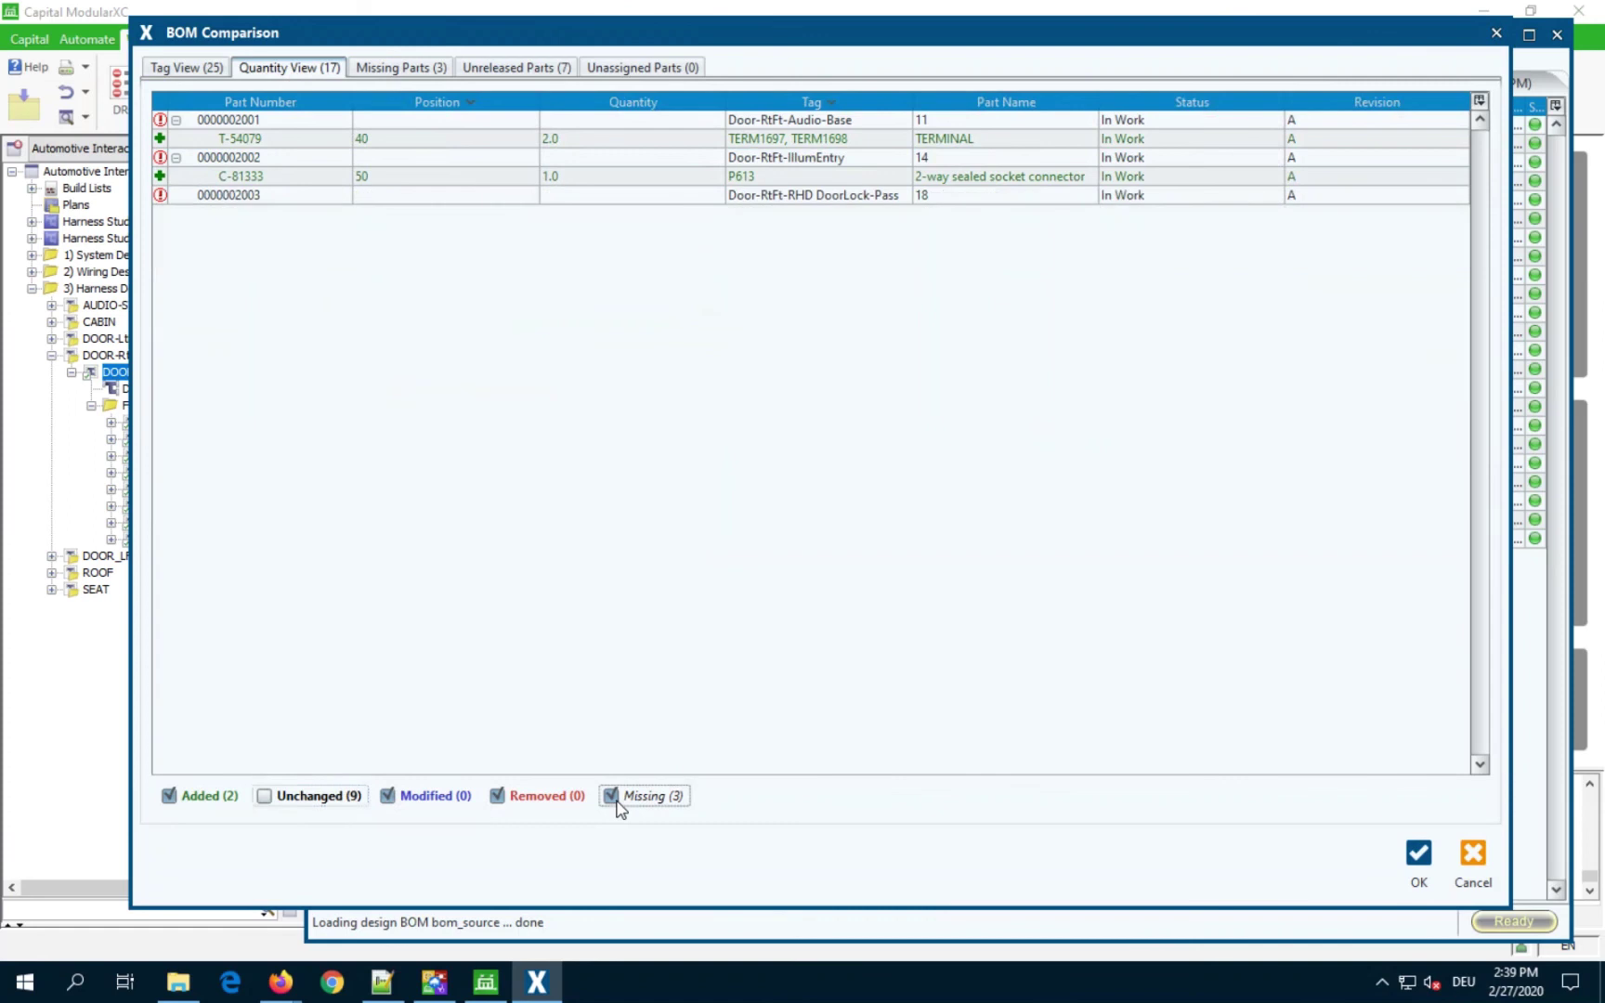
pyautogui.click(1420, 854)
pyautogui.press('Return')
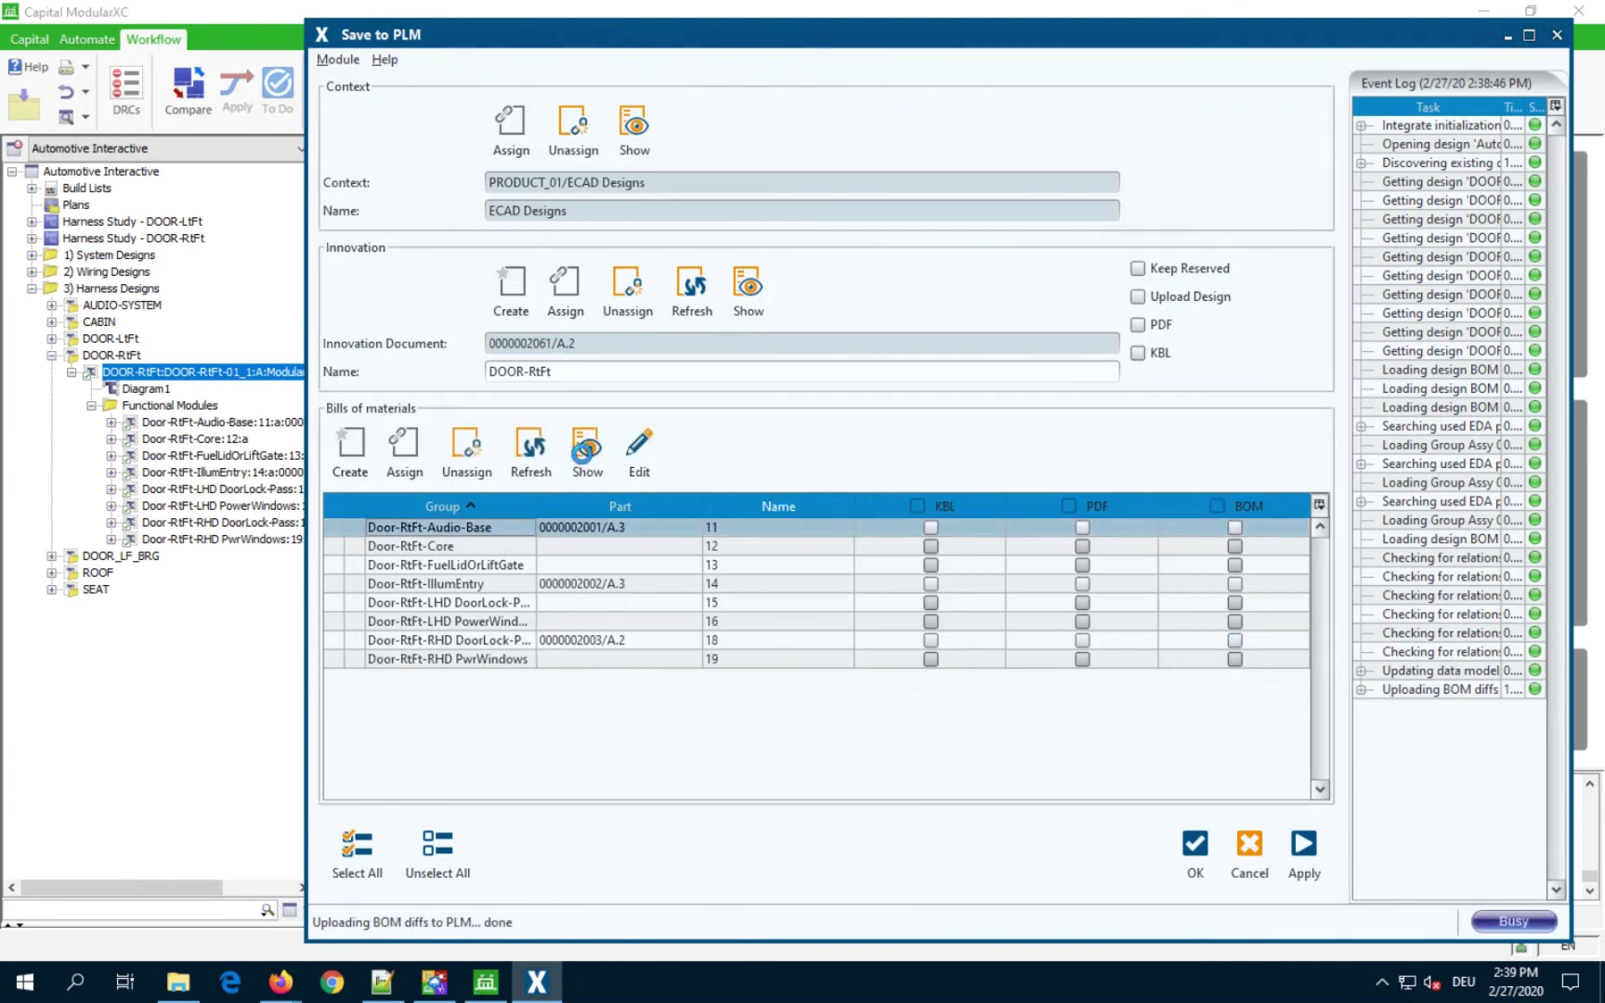
# - Show the Door-RtFt-Audio-Base part in Windchill and open its structure
pyautogui.press('Return')
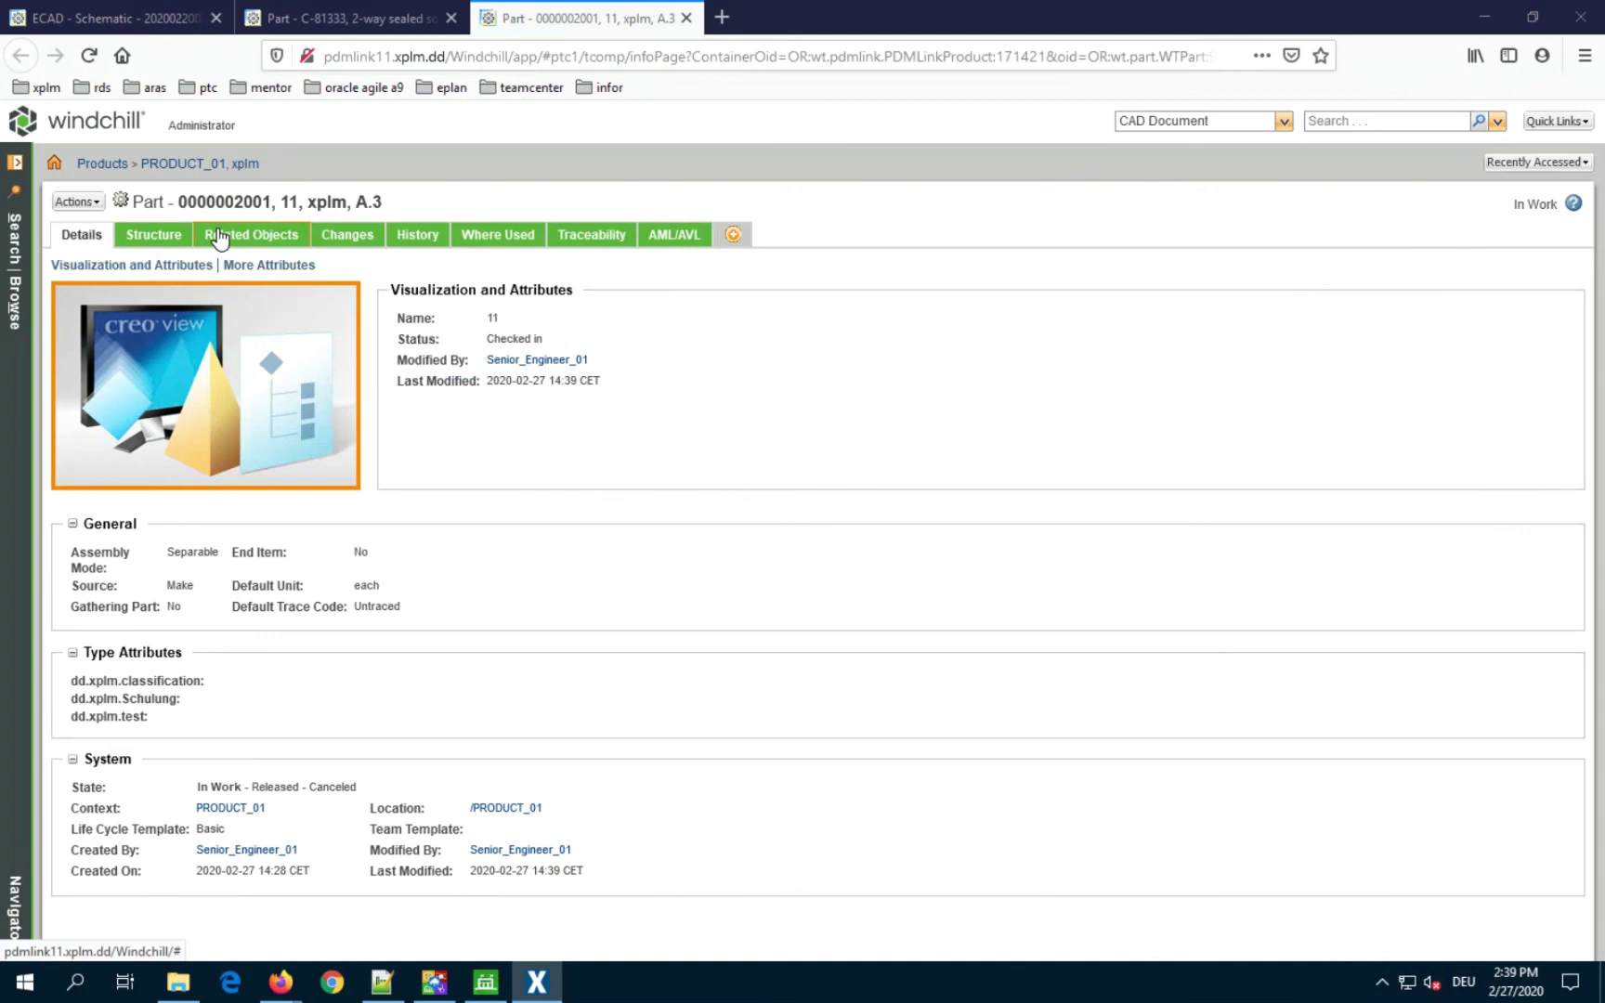
pyautogui.click(151, 243)
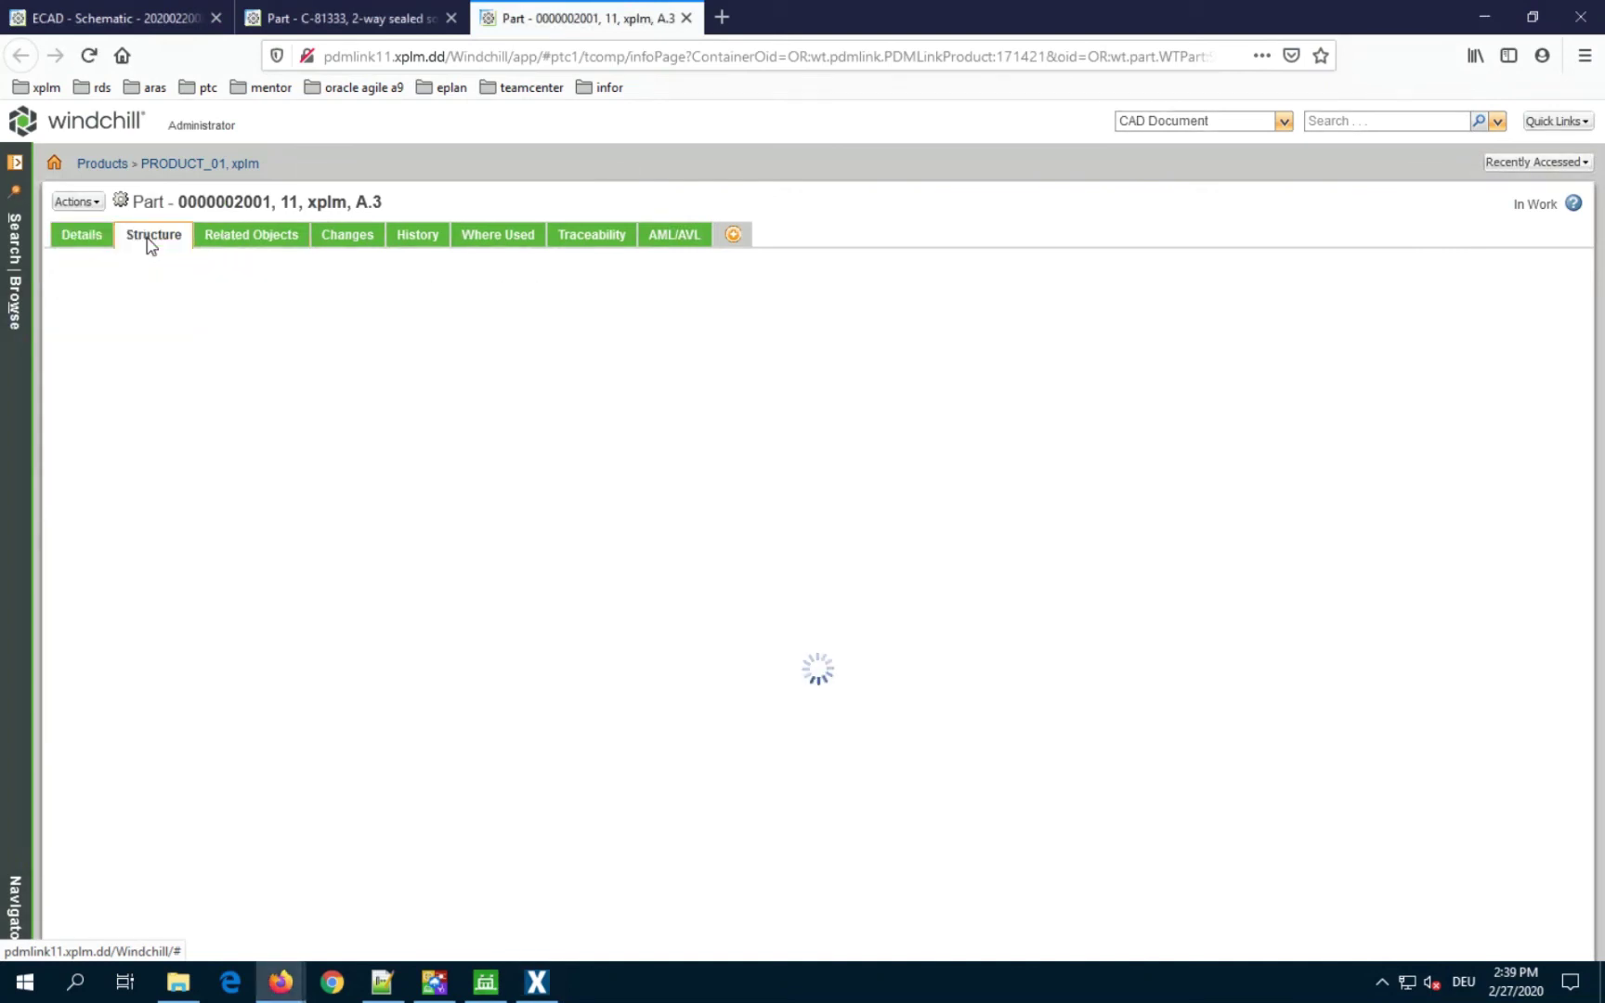